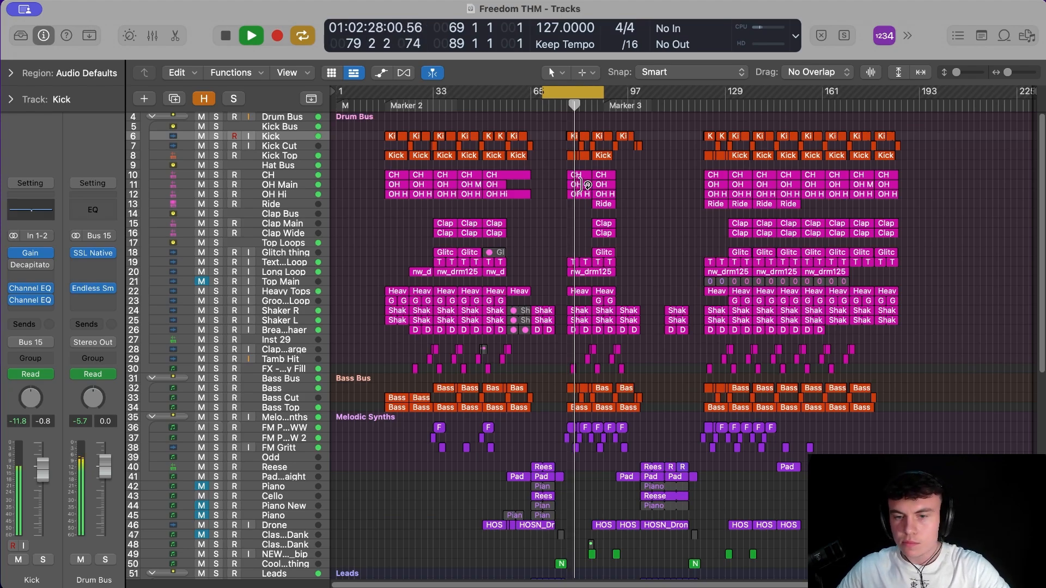
Step: Stop playback and look through the channel strips of the Kick Cut, OH Hi and CH tracks
key("space")
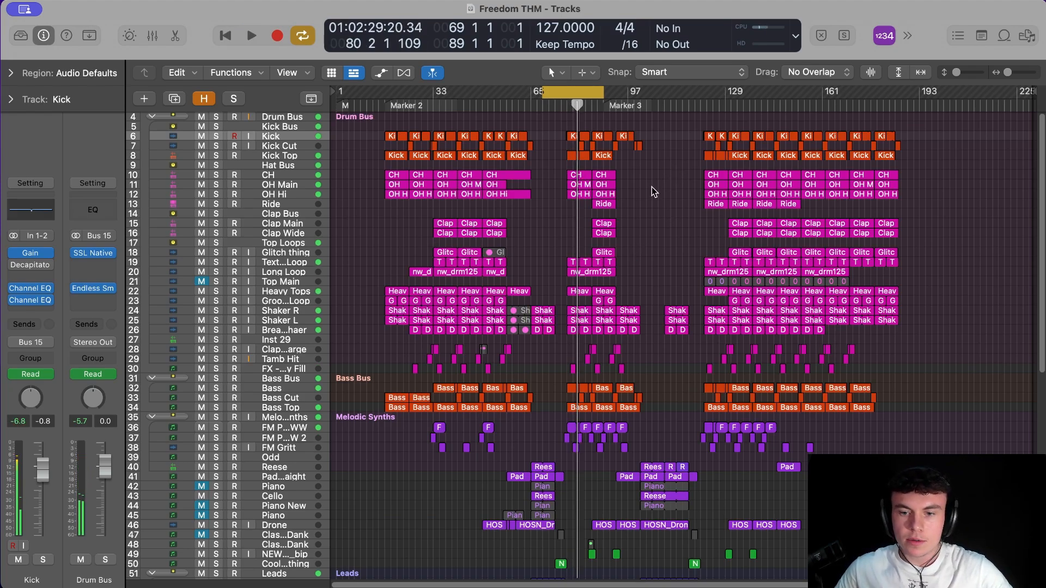
left_click(279, 146)
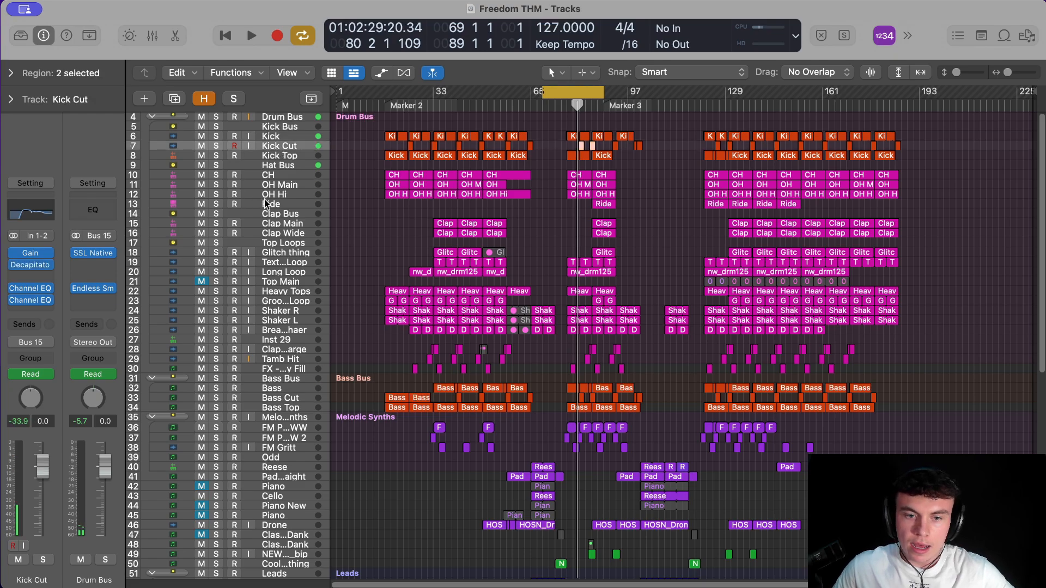
left_click(272, 195)
left_click(253, 173)
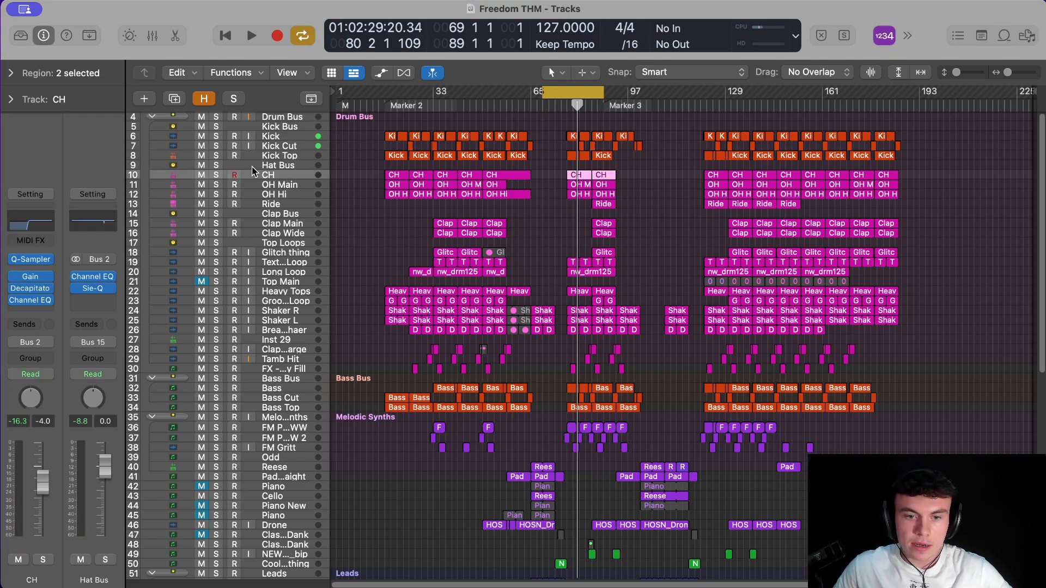
Step: Reset the Kick channel's peak level display and inspect the track's Gain plug-in
left_click(274, 137)
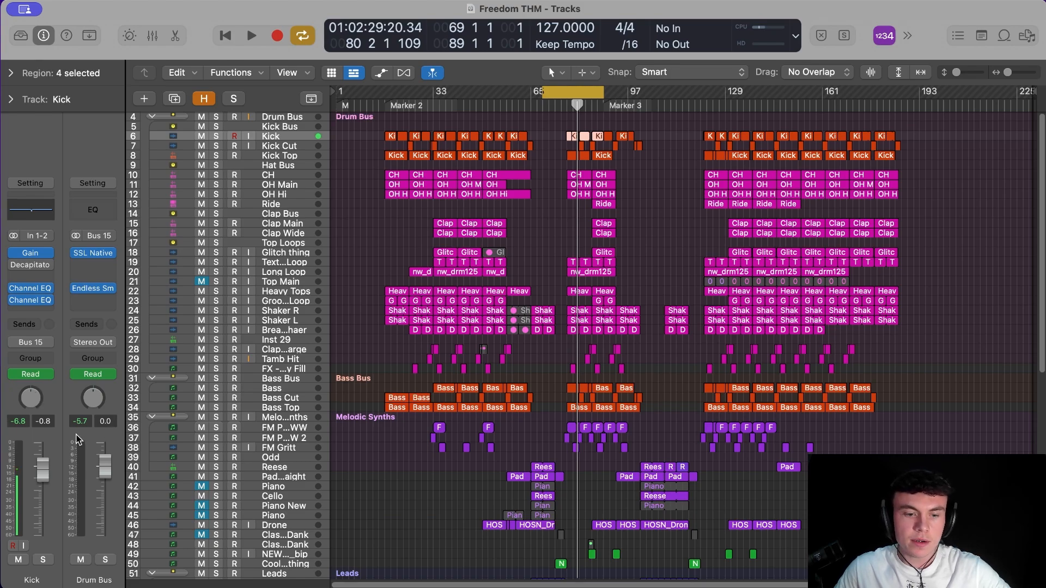
left_click(19, 422)
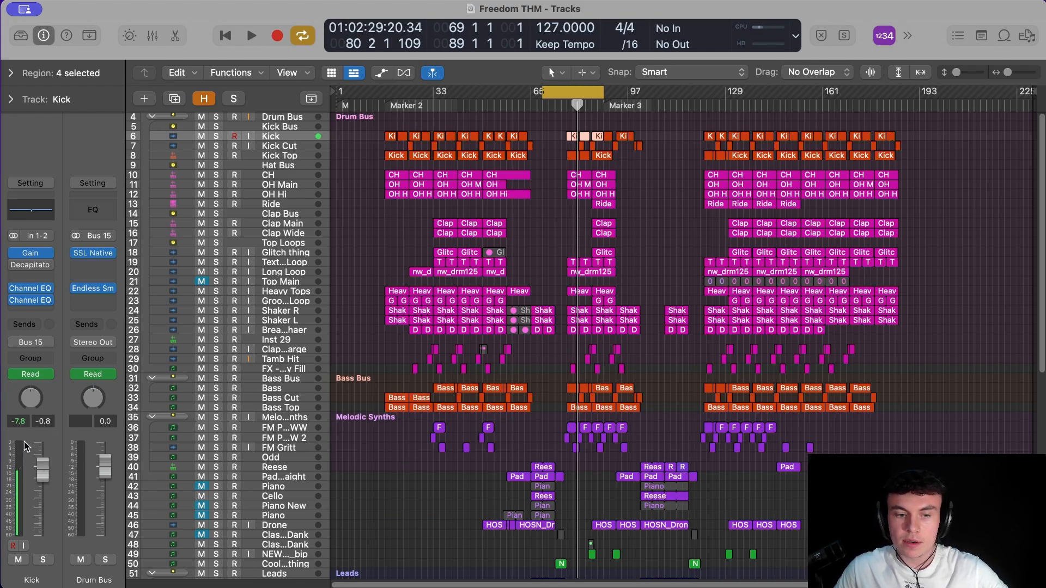
left_click(18, 424)
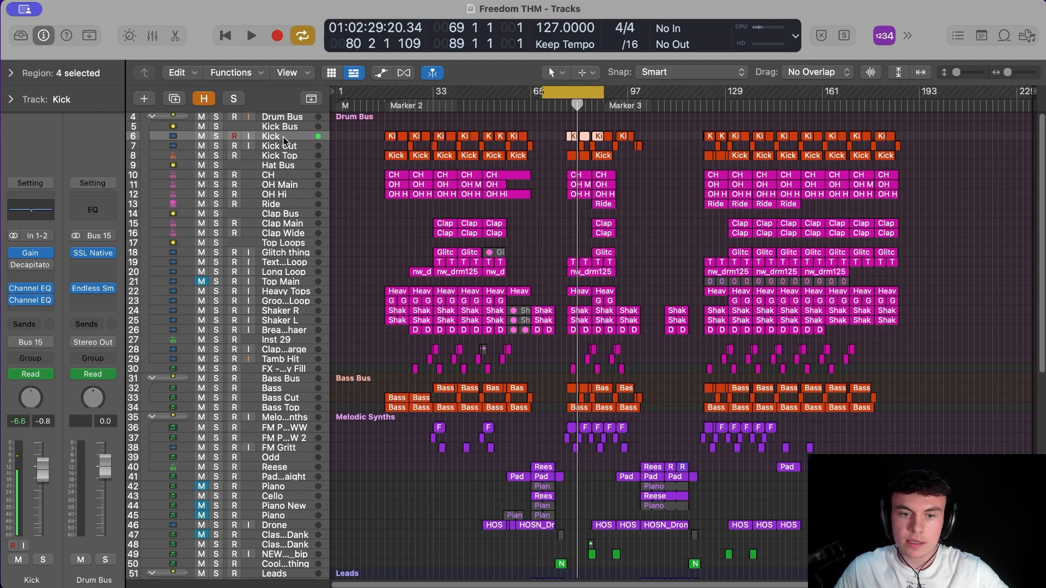
left_click(34, 253)
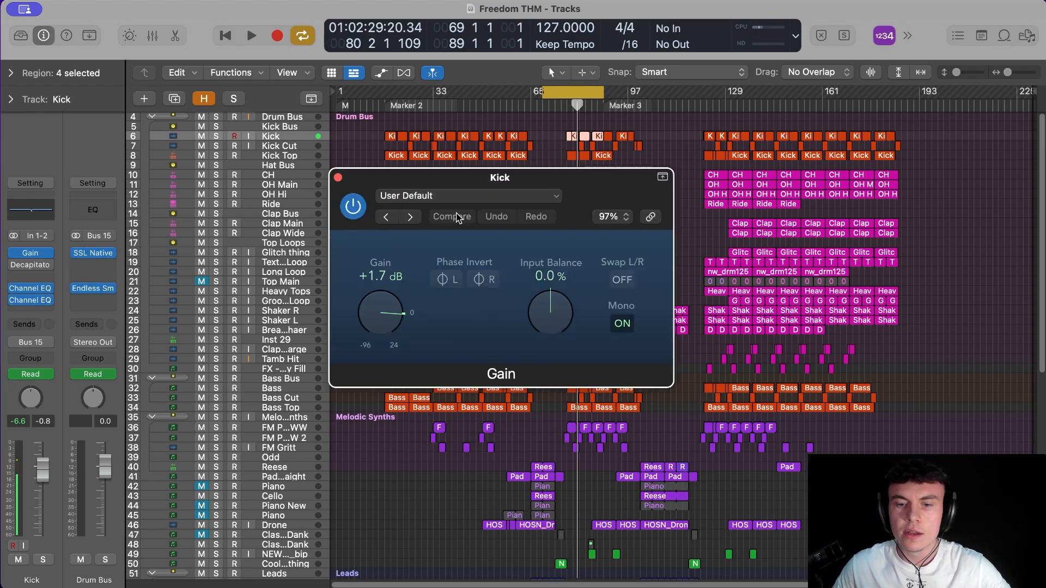
left_click(338, 177)
Step: Look through the hat and clap tracks, and inspect the Gain plug-in on the Glitch thing track
left_click(312, 177)
left_click(308, 195)
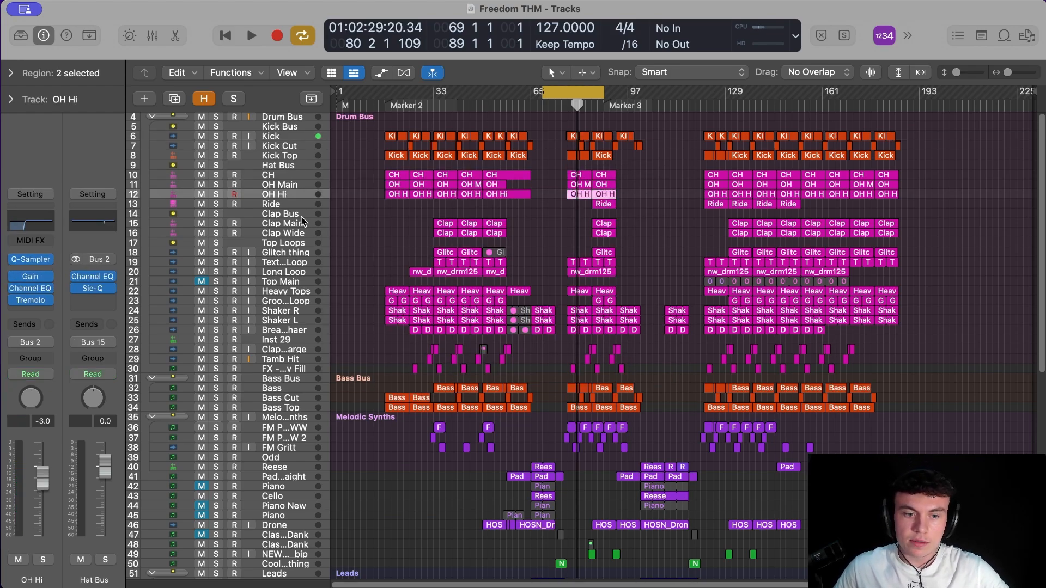
left_click(303, 223)
left_click(301, 243)
left_click(297, 253)
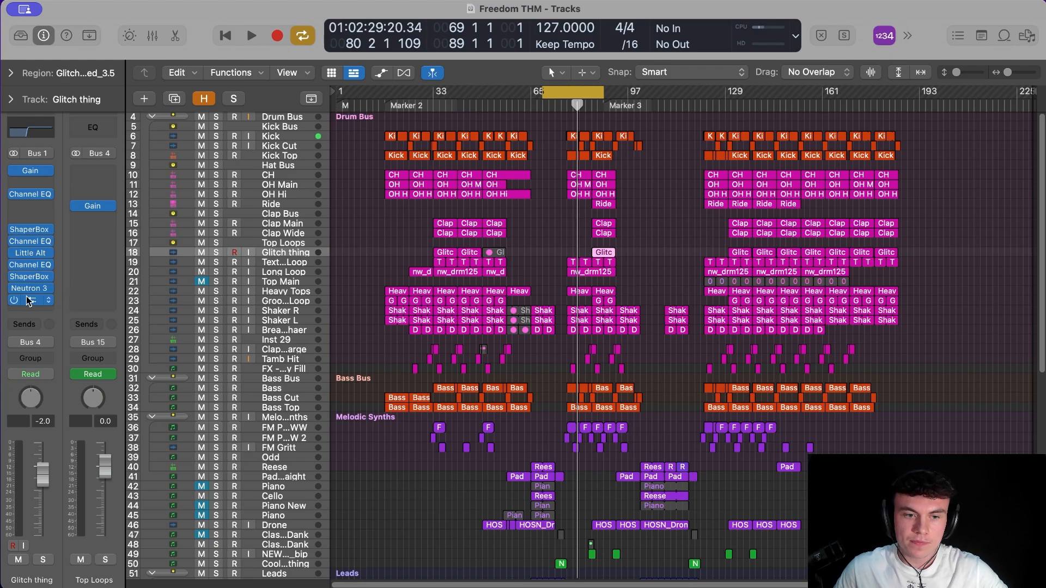
left_click(31, 174)
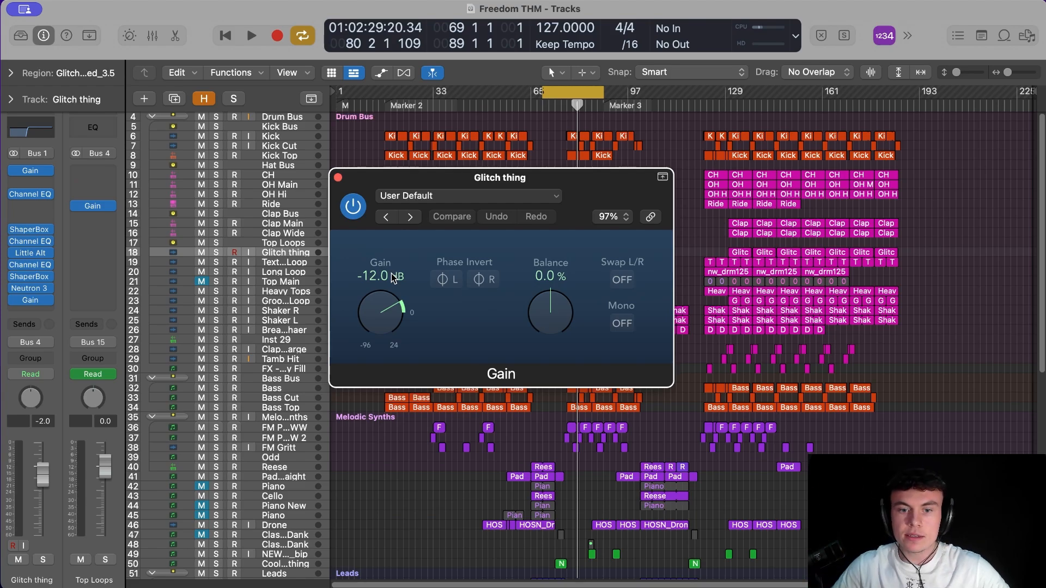
left_click_drag(367, 180, 545, 159)
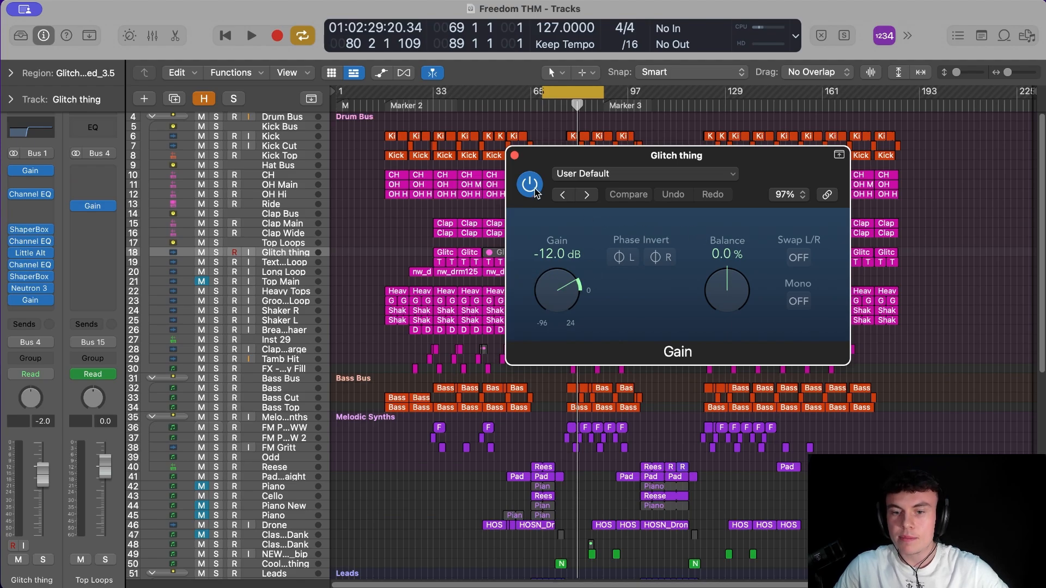
left_click(514, 156)
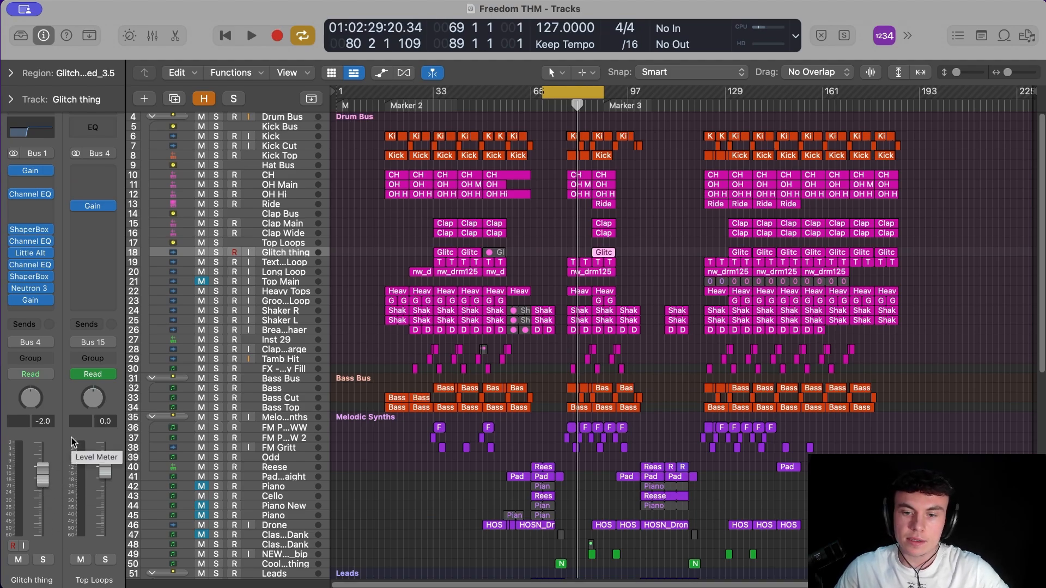
Step: Inspect the Oxford Limiter settings on the MASTER track, close the plug-in and reselect the Kick track
scroll(315, 536, "down", 10)
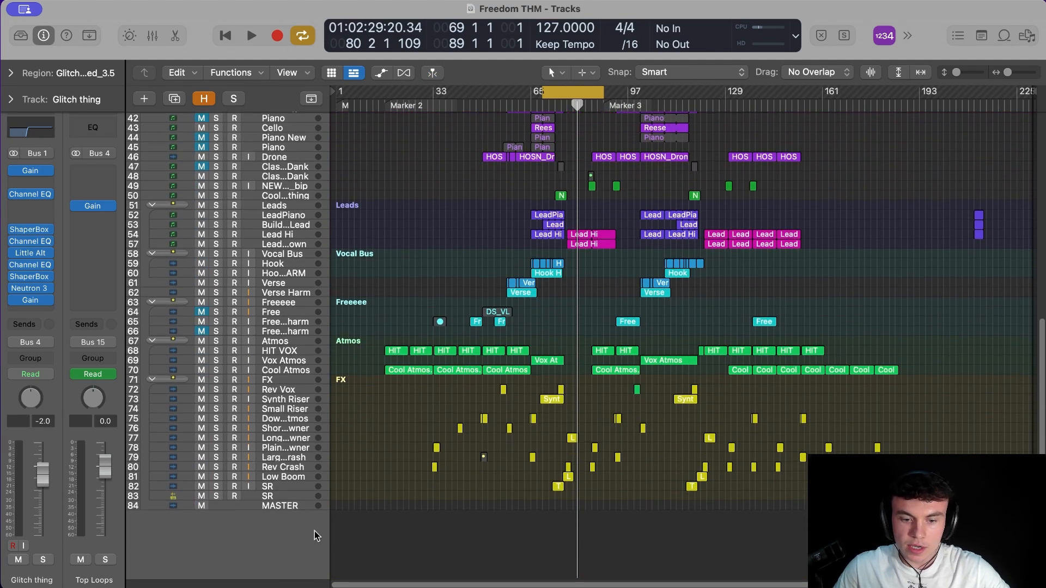
left_click(292, 511)
scroll(292, 491, "up", 10)
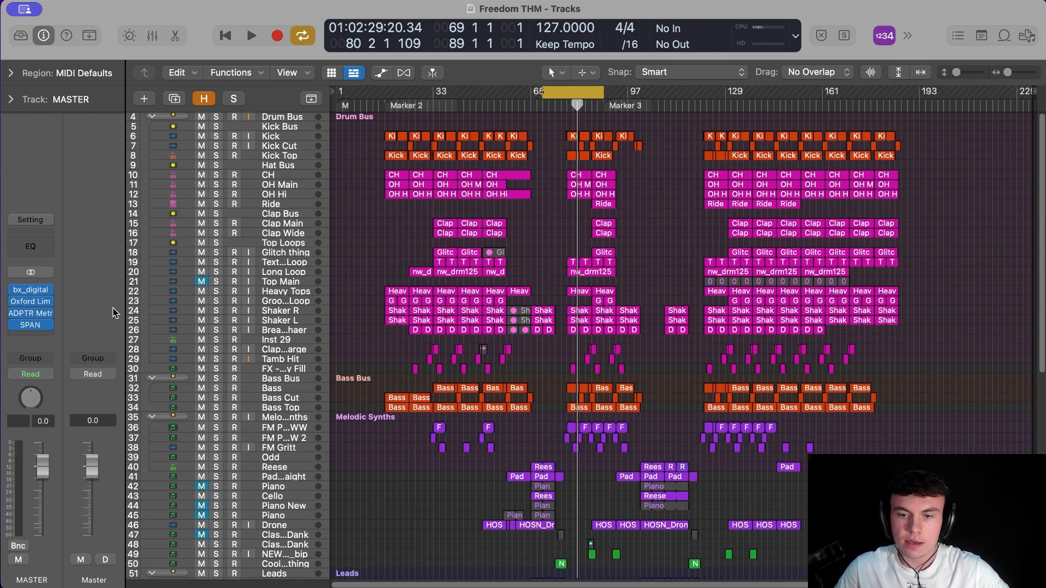
left_click(30, 301)
left_click_drag(610, 106, 780, 171)
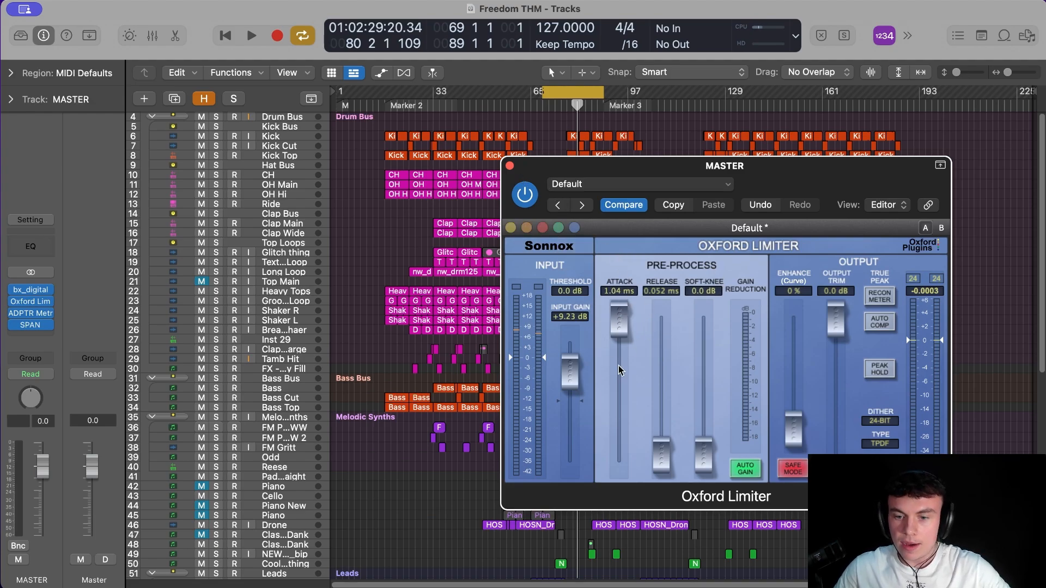
left_click_drag(531, 167, 536, 166)
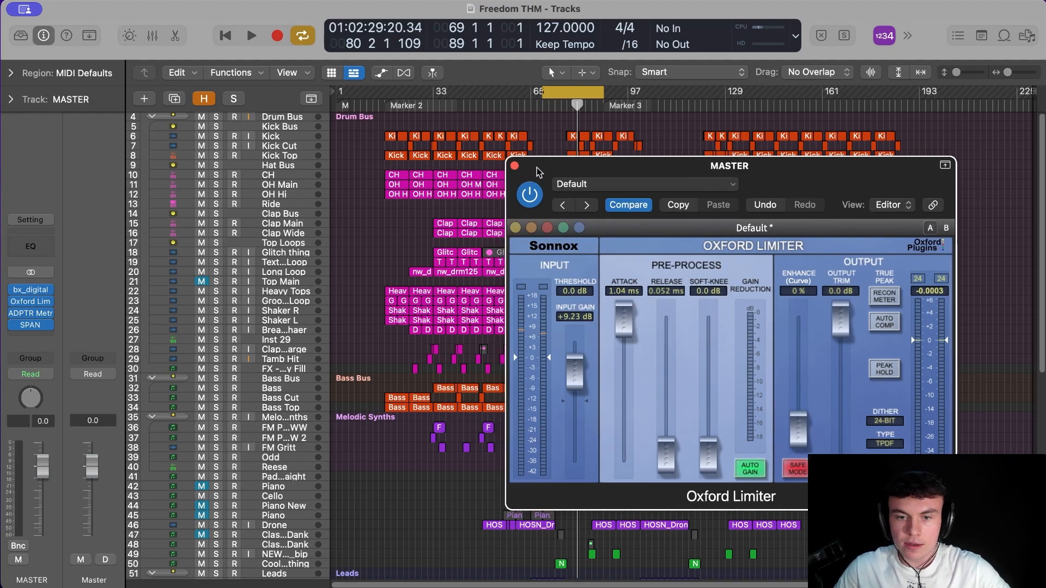
left_click(286, 139)
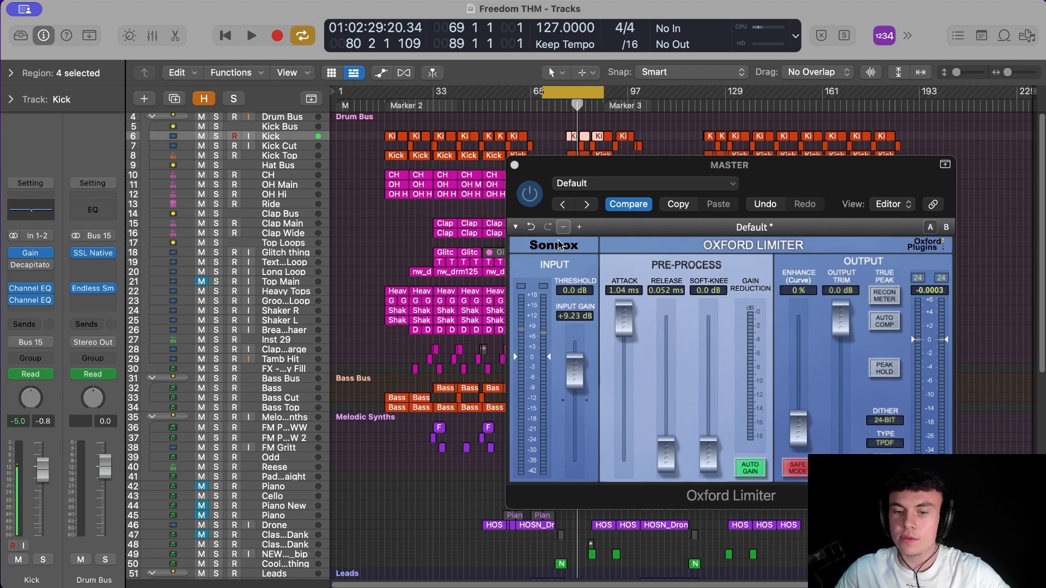
left_click(514, 165)
Step: Set the cycle range from bar 17 to bar 33
left_click_drag(419, 95, 511, 98)
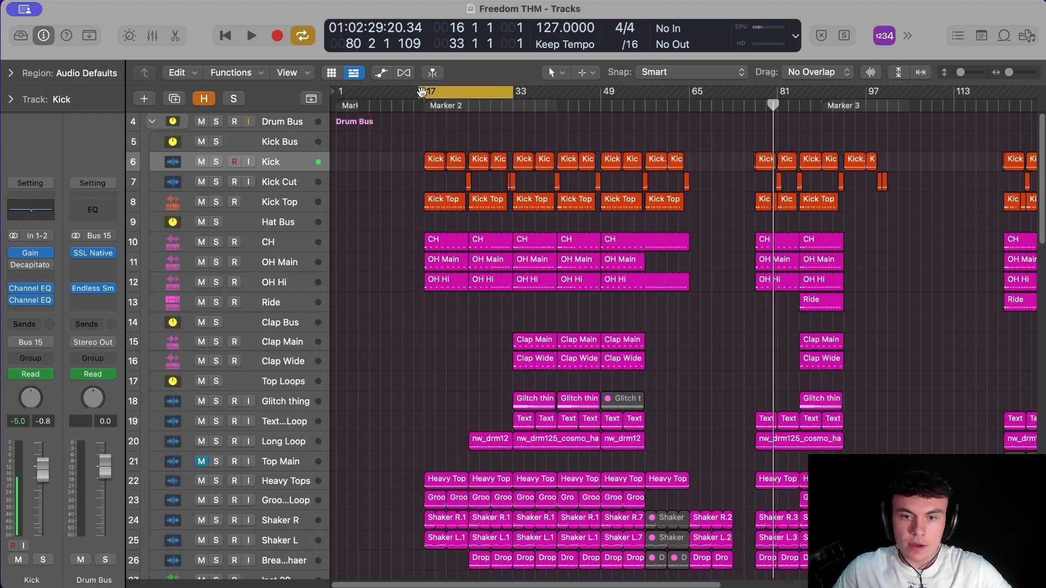
left_click_drag(418, 93, 425, 95)
scroll(363, 360, "down", 3)
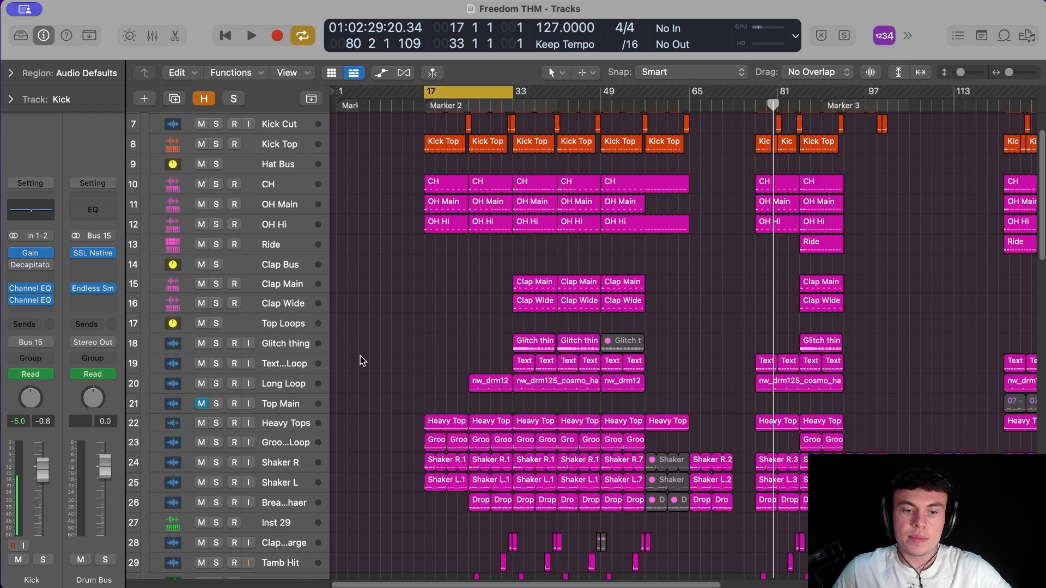
left_click(402, 354, "ctrl+alt")
Step: Open ADPTR Metric AB on the MASTER track and switch it to the reference track Remedy (Original Mix)
scroll(306, 457, "down", 10)
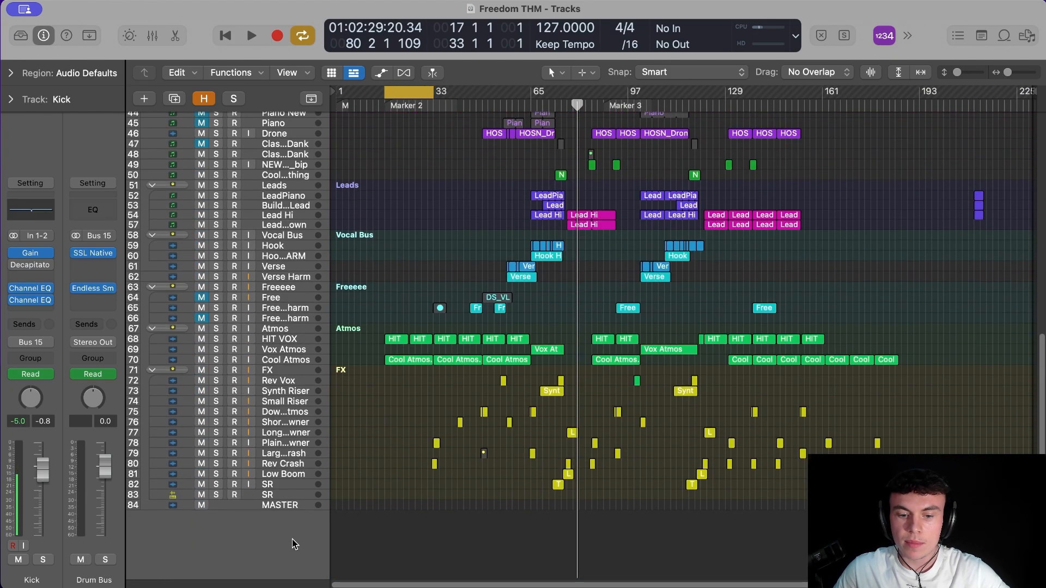
left_click(294, 505)
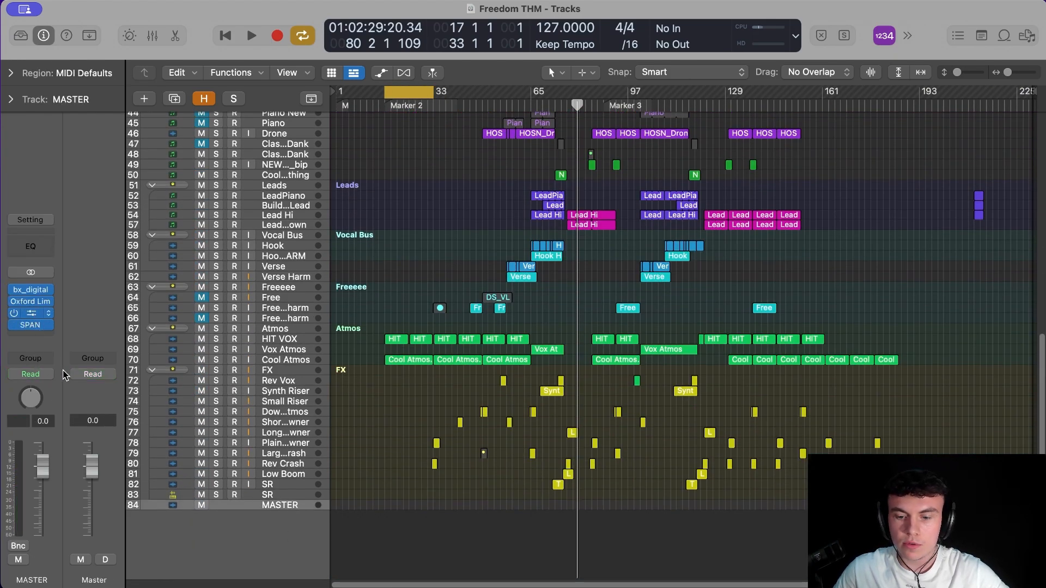
left_click(30, 313)
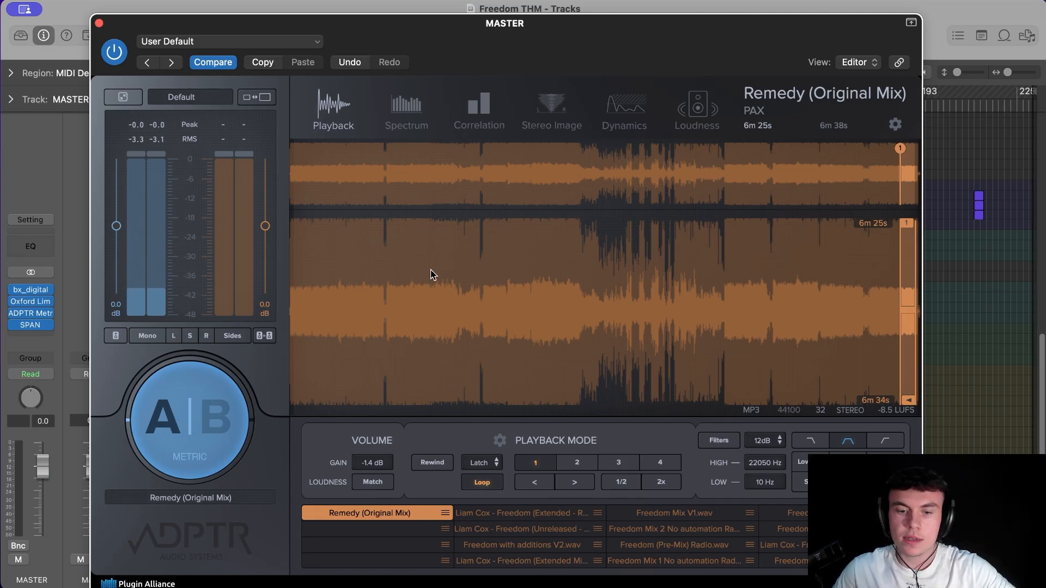
left_click(307, 301)
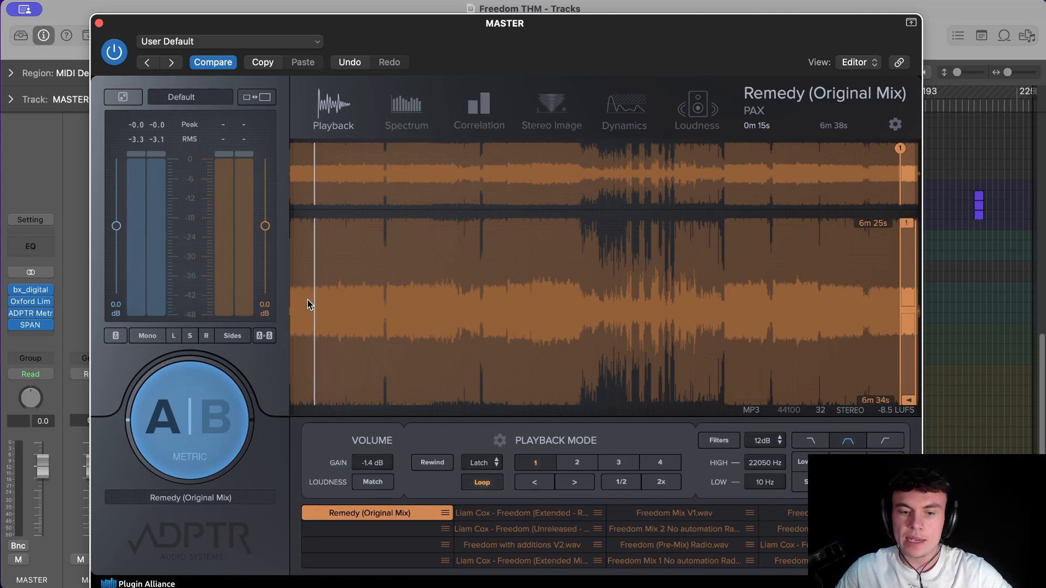
left_click(154, 425)
Step: Move the reference track's playback position to 6m 30s, inside its loop near the end, and uncover the arrangement's drum tracks
left_click_drag(651, 65, 633, 346)
scroll(486, 220, "up", 10)
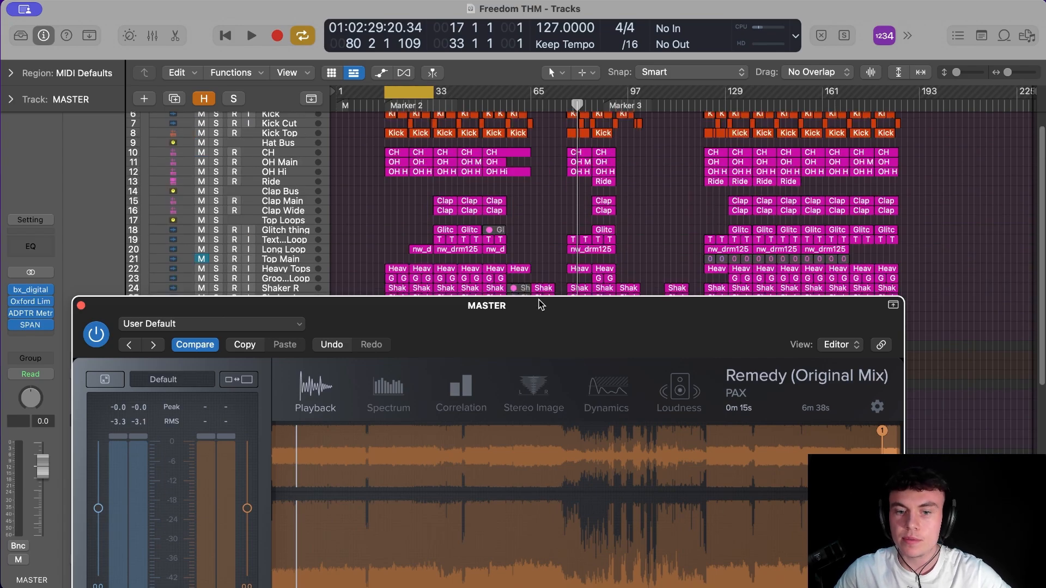
scroll(550, 270, "up", 3)
left_click_drag(608, 310, 590, 138)
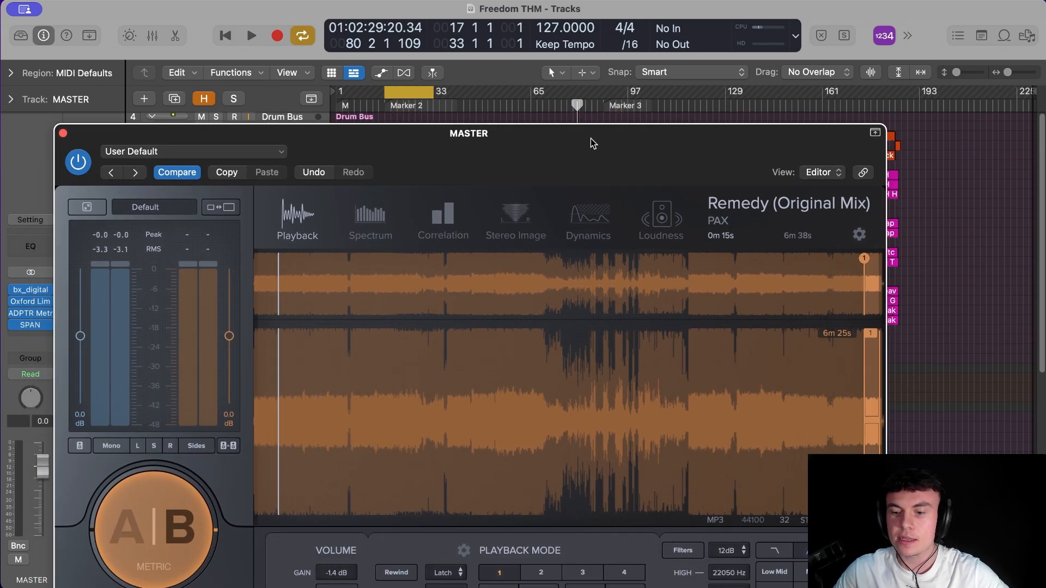
left_click(873, 414)
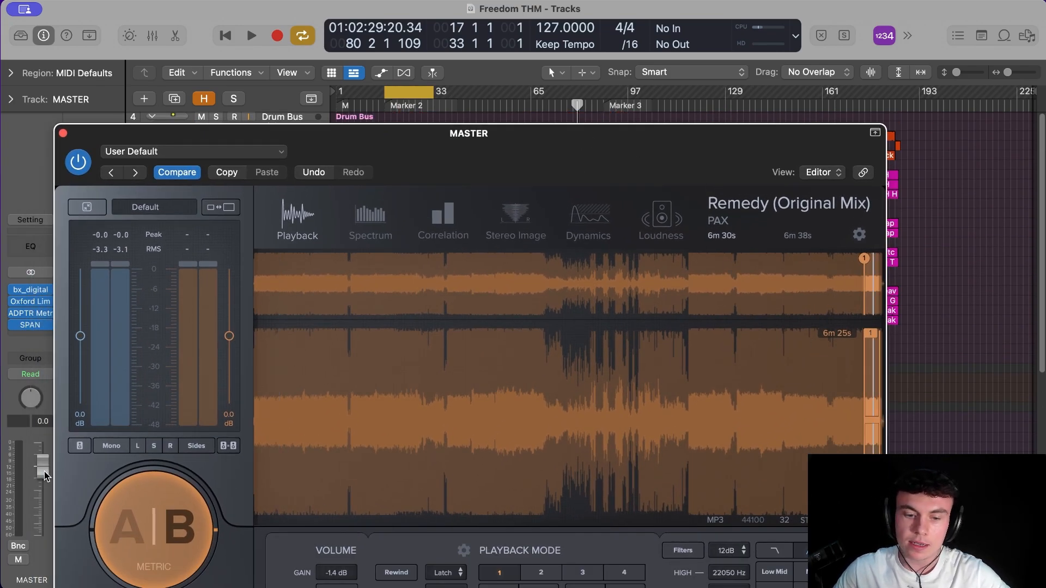
left_click(196, 538)
left_click(177, 539)
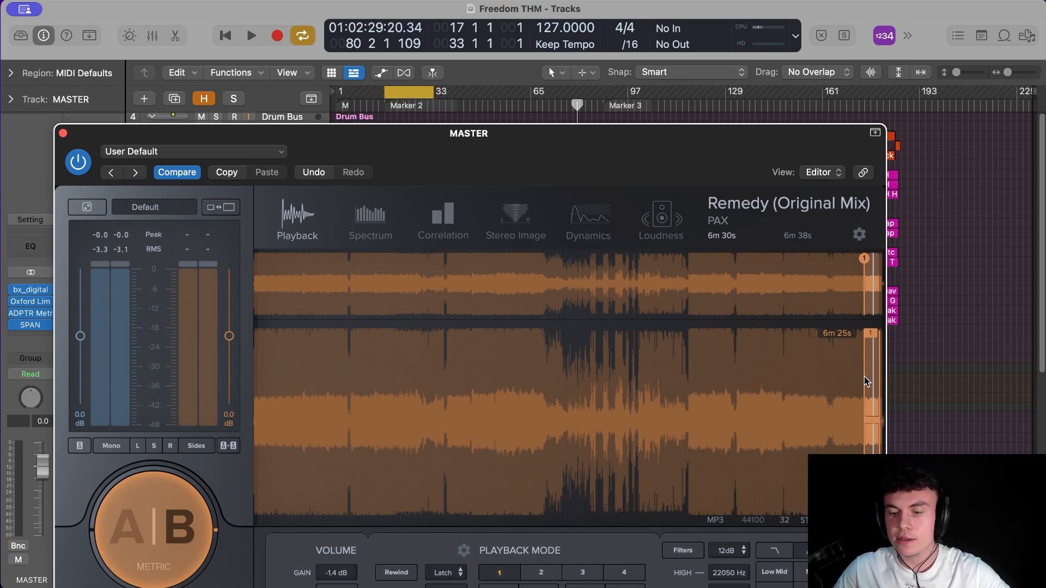
left_click(867, 430)
left_click(872, 425)
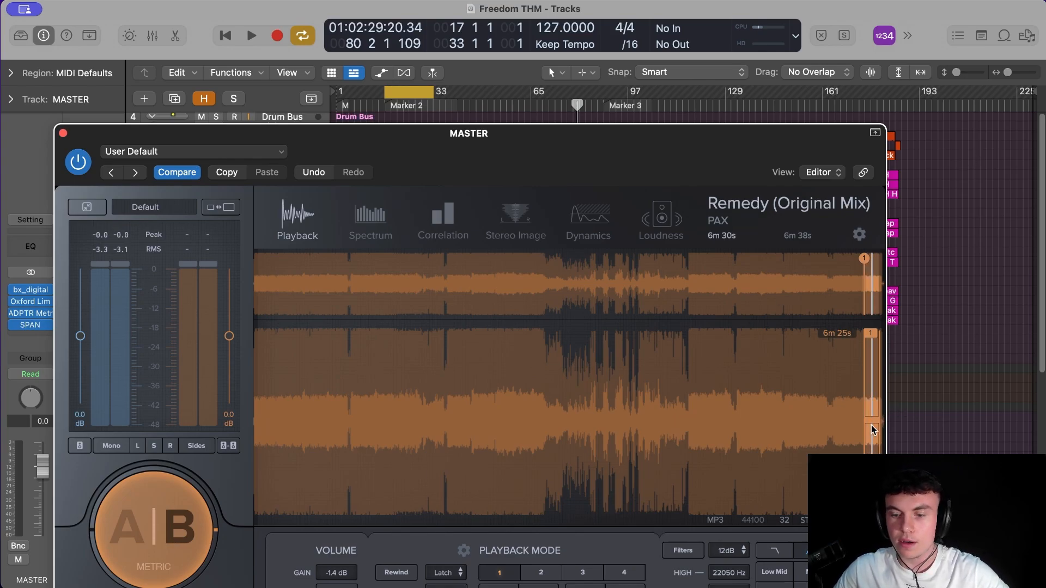
left_click_drag(495, 165, 618, 220)
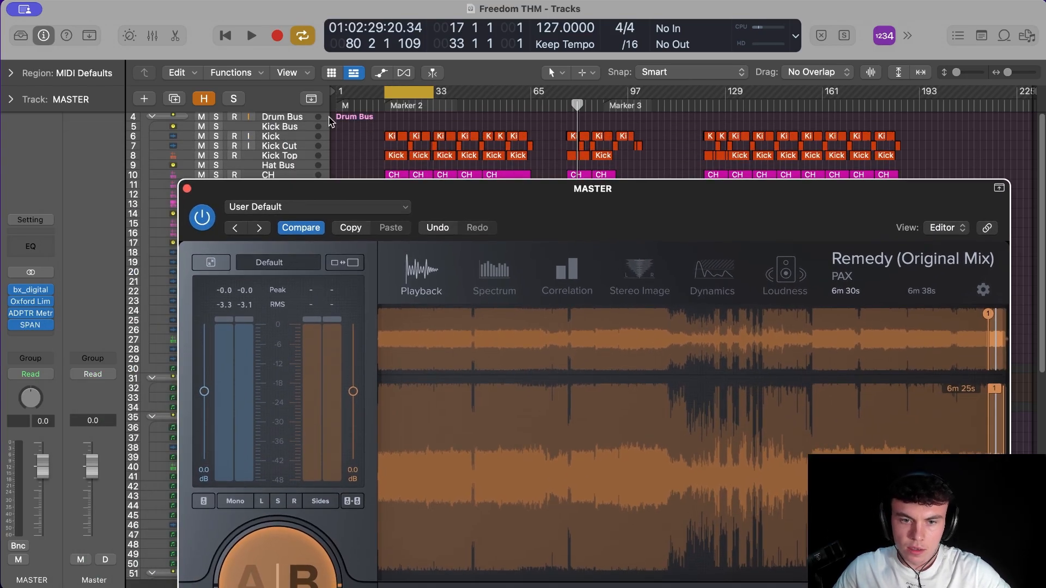
Step: Solo the Kick track and switch Metric AB back to the mix (A)
left_click(308, 139)
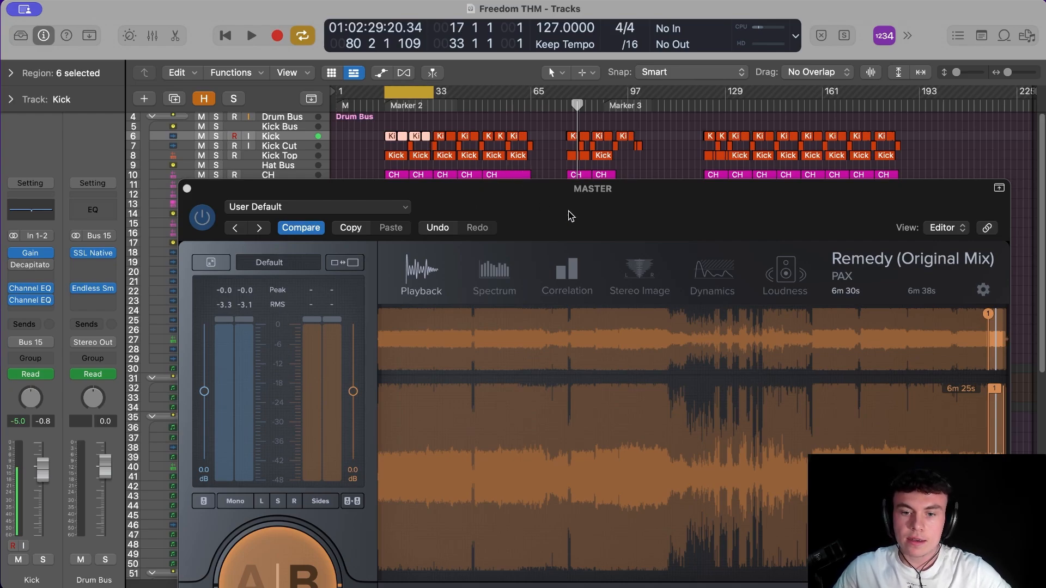
left_click_drag(568, 217, 862, 158)
key("s")
left_click(275, 495)
key("z")
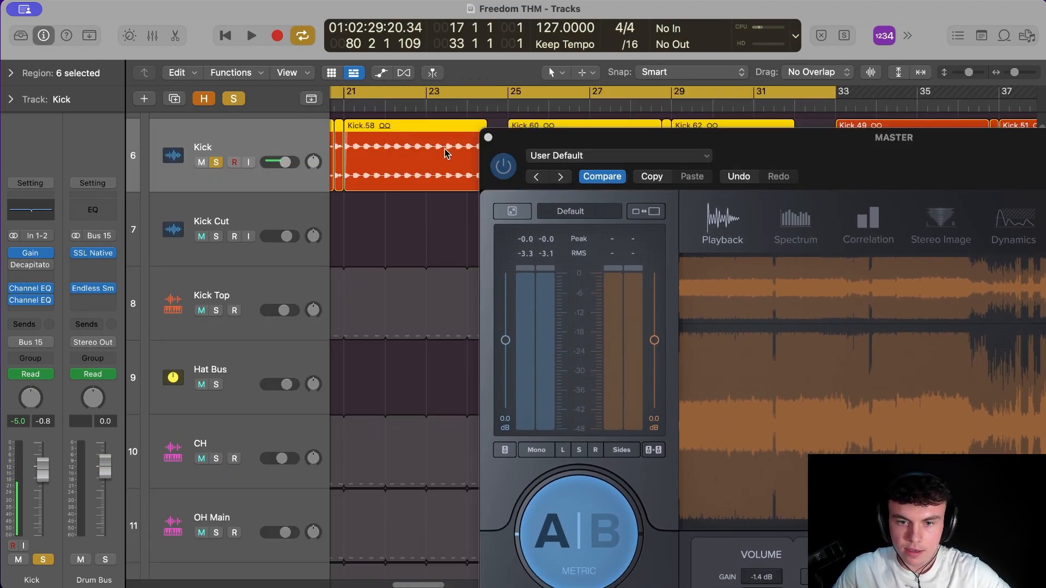
key("z")
Step: Play the soloed kick in short passes from bar 17 to check its channel's peak level
key("space")
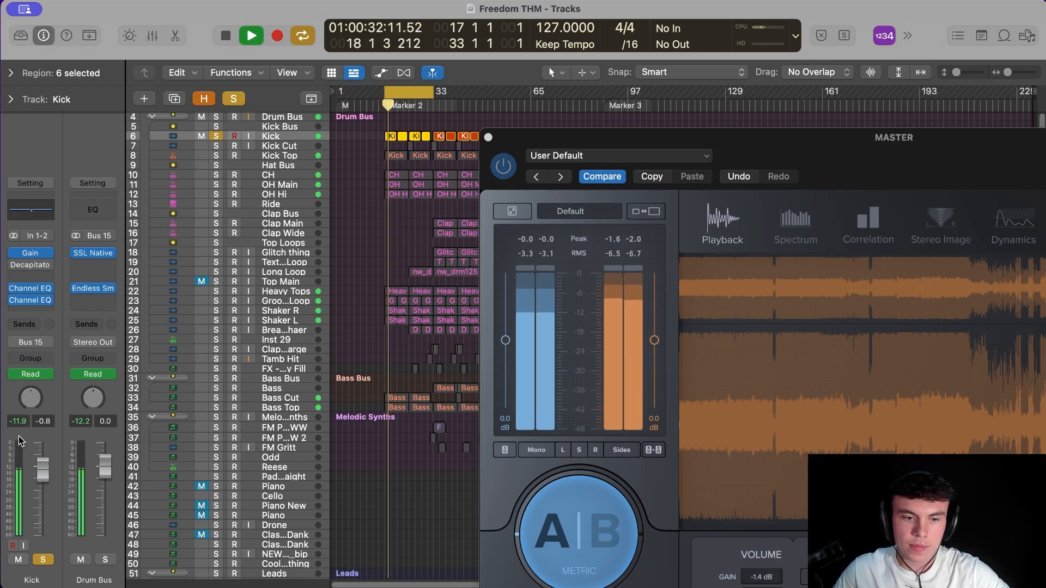
key("space")
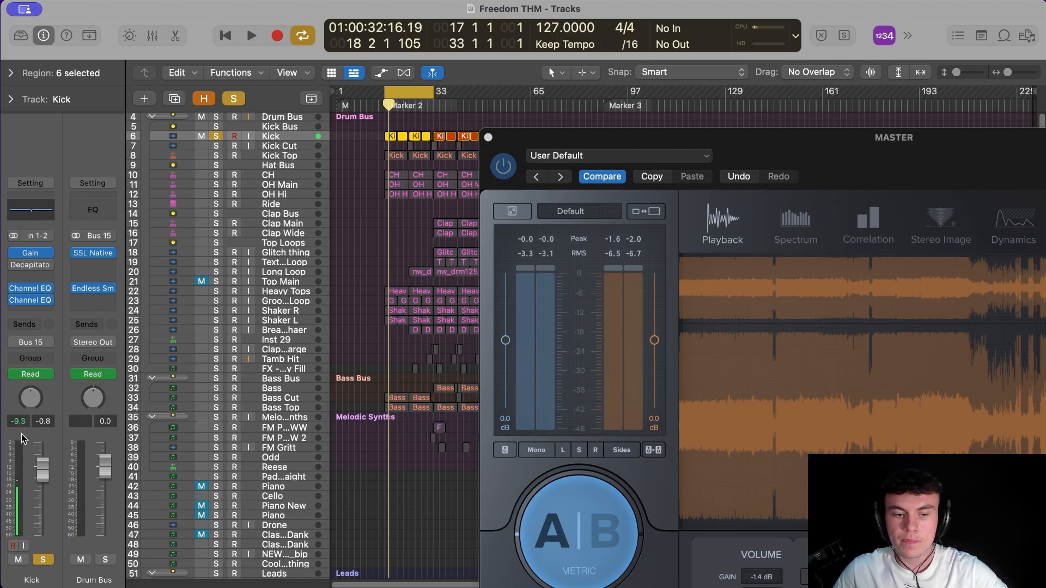
key("space")
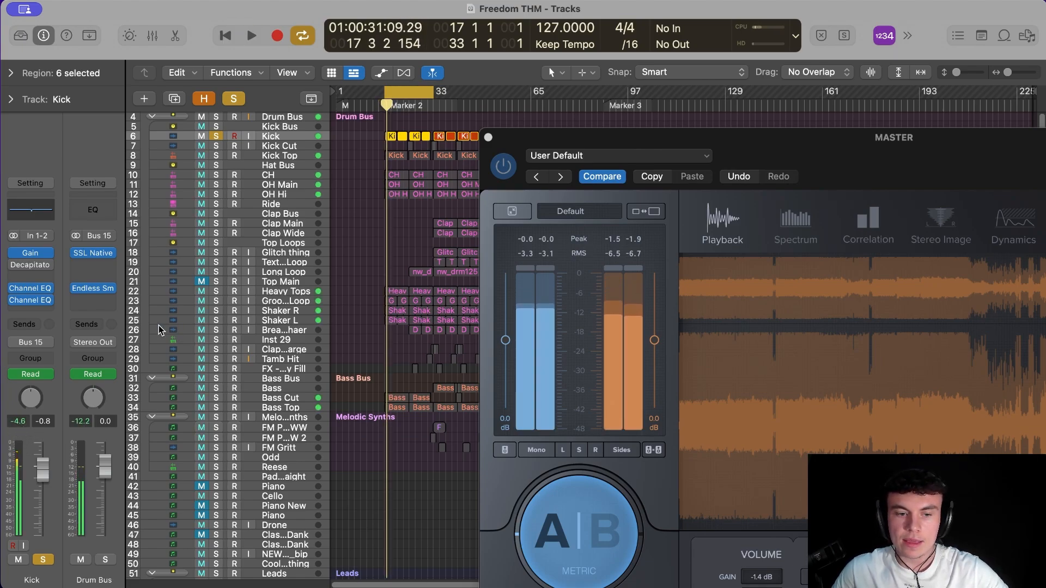
scroll(250, 447, "down", 8)
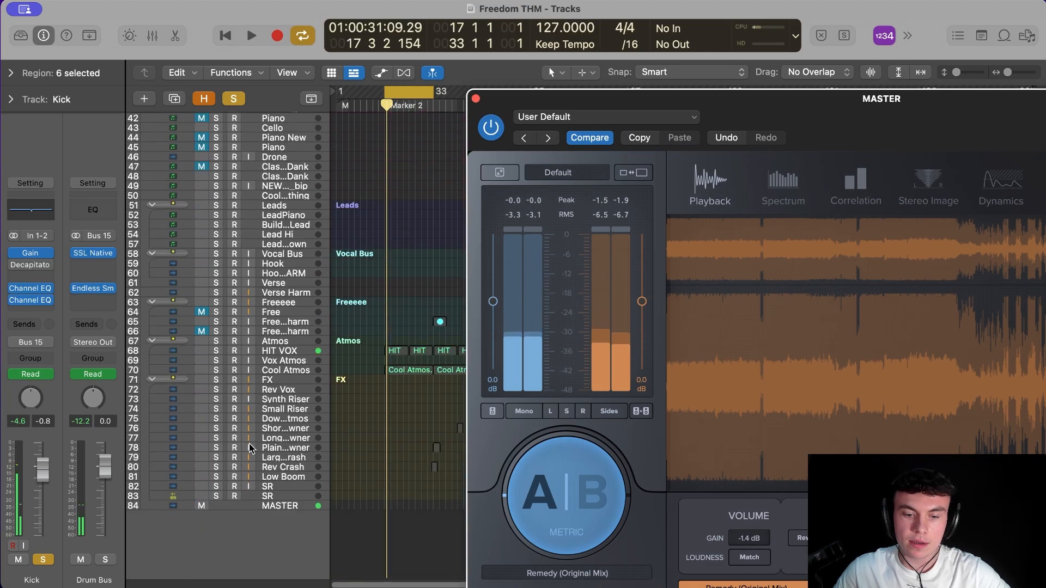
Step: Open the Oxford Limiter on the MASTER track to inspect its input gain and output level
left_click(255, 505)
left_click(31, 301)
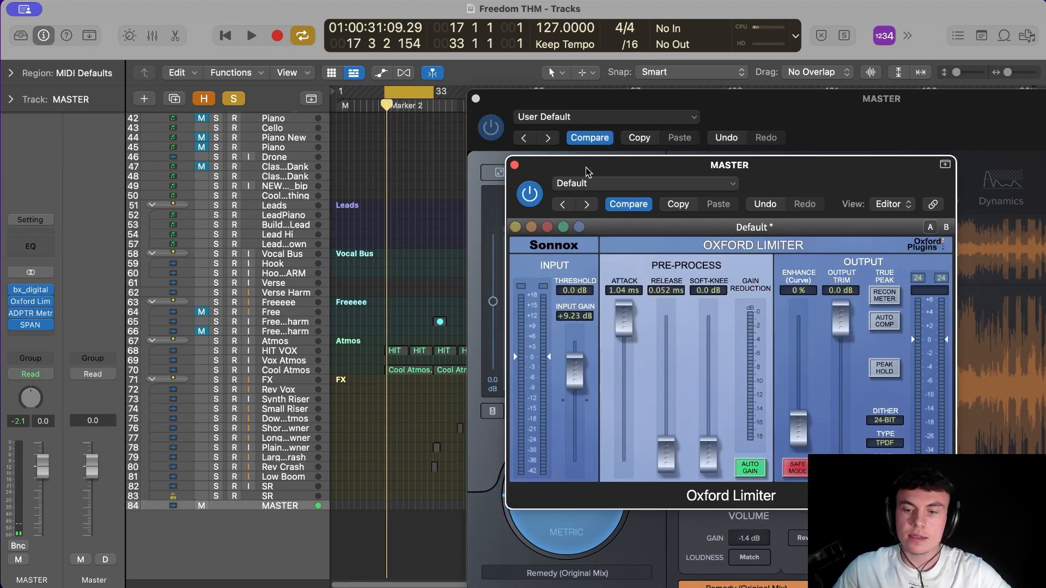
left_click_drag(830, 205, 828, 202)
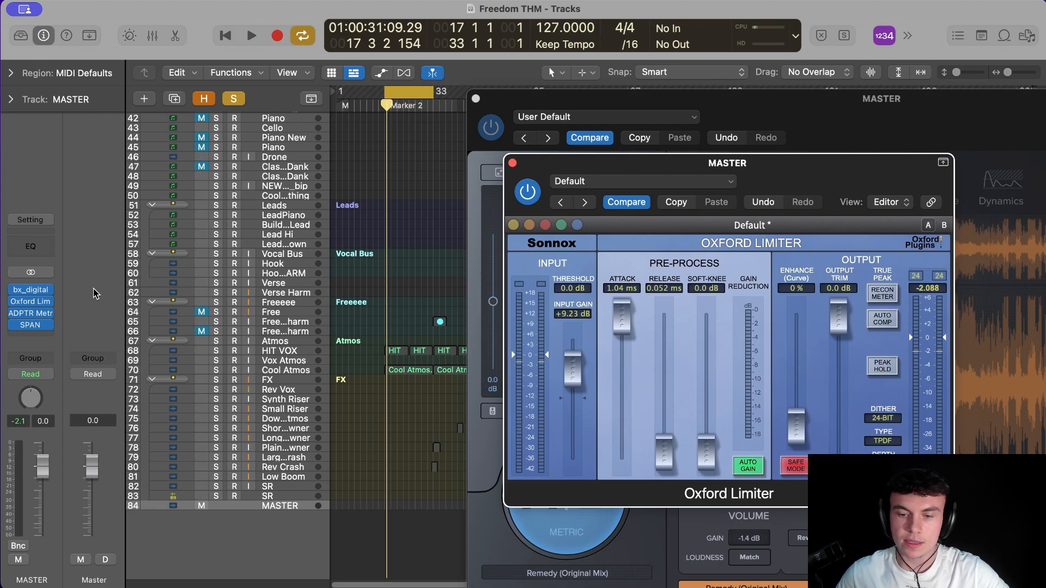
Step: Check the Kick track's channel strip against the MASTER track's channel strip and level
scroll(250, 298, "up", 10)
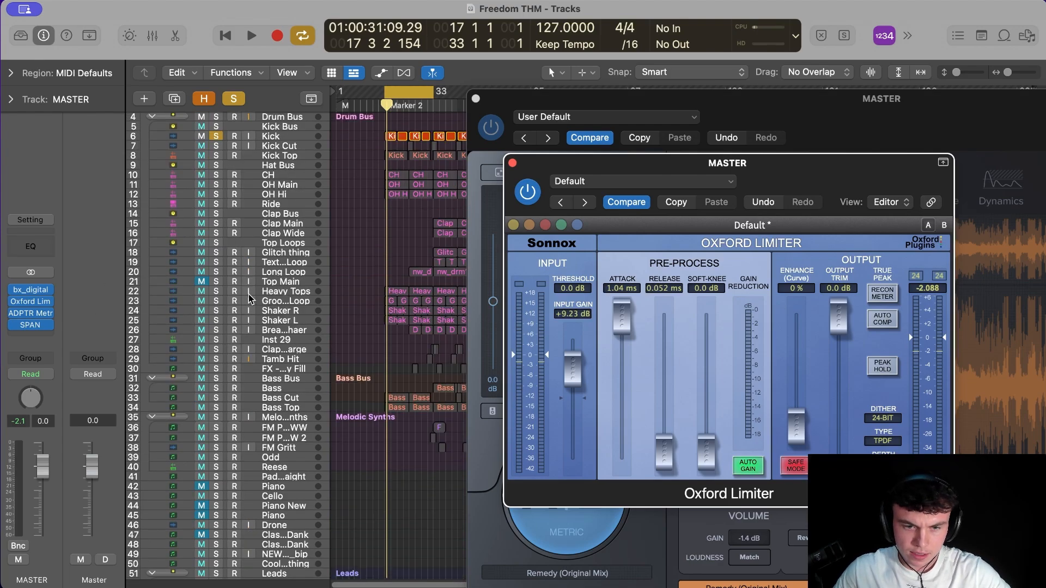
mouse_move(37, 325)
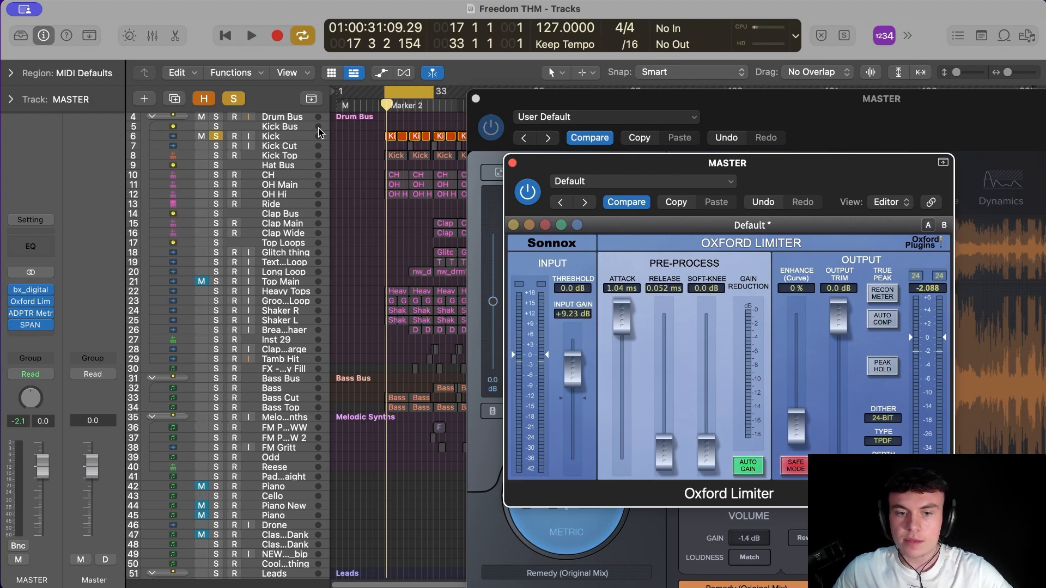
left_click(305, 136)
scroll(293, 444, "down", 10)
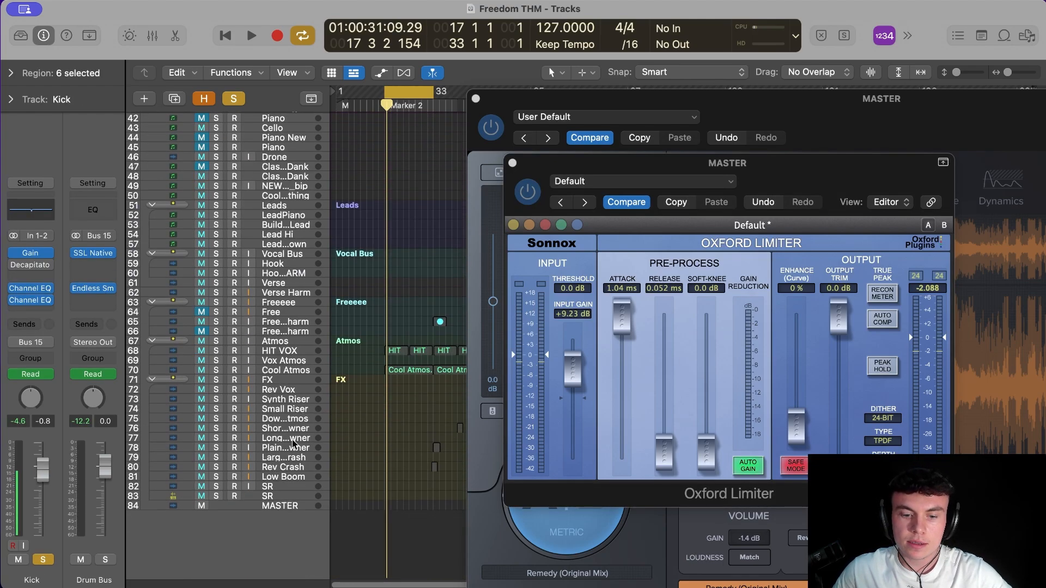
left_click(289, 506)
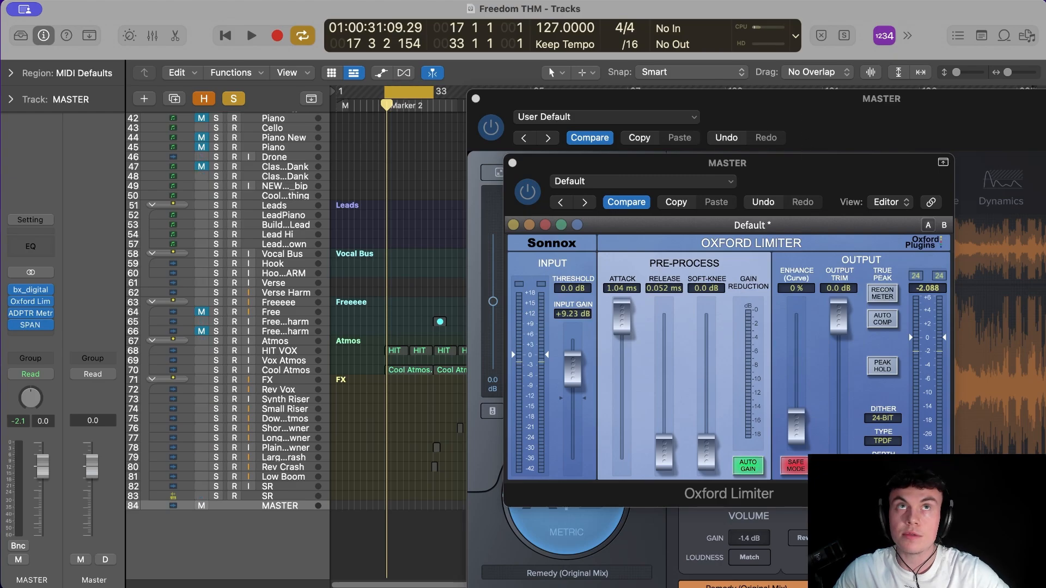
Step: Open SPAN on the MASTER track and switch Metric AB to the reference track Remedy (Original Mix)
left_click(30, 325)
left_click_drag(535, 64, 513, 154)
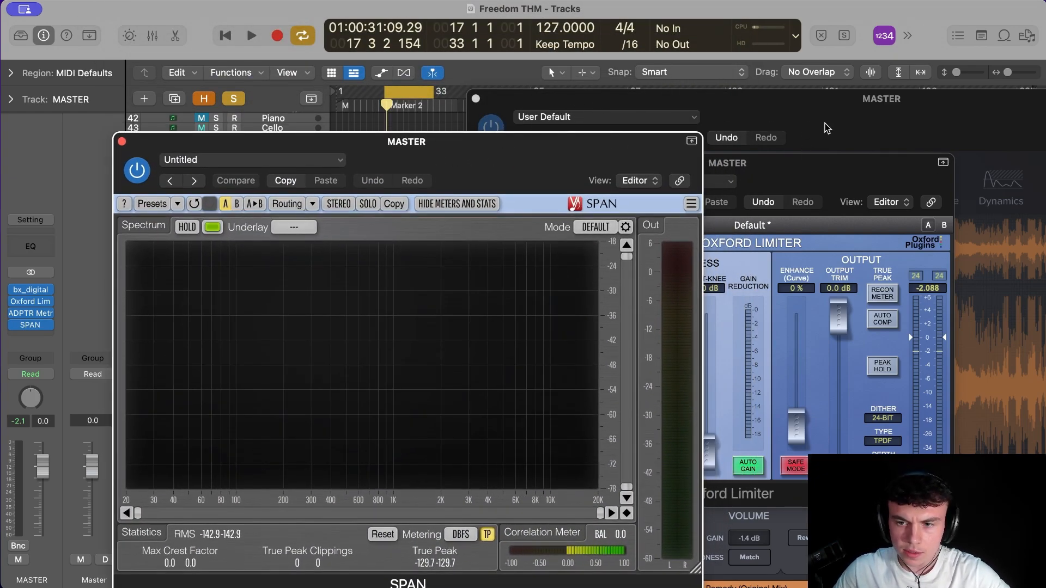
left_click_drag(826, 128, 397, 75)
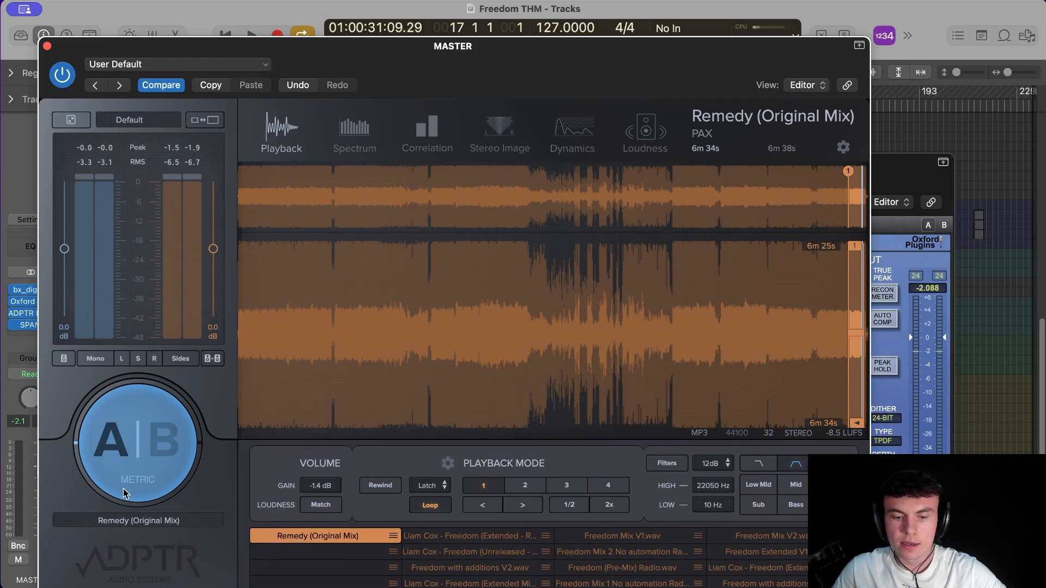
left_click(158, 461)
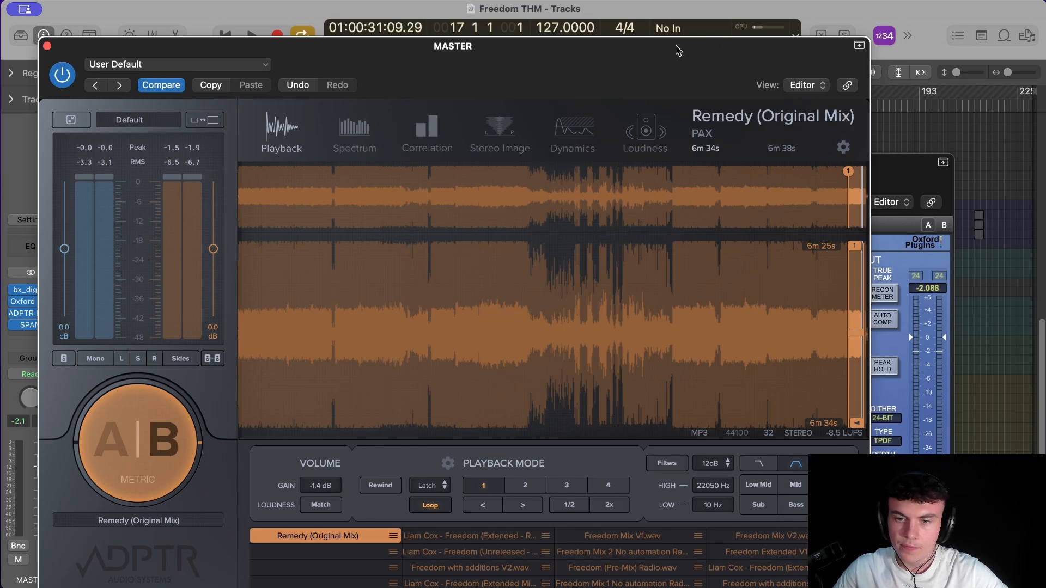
Step: Arrange the Metric AB and SPAN windows and play the reference track to examine its low-end spectrum
left_click_drag(678, 51, 847, 277)
left_click_drag(479, 143, 471, 118)
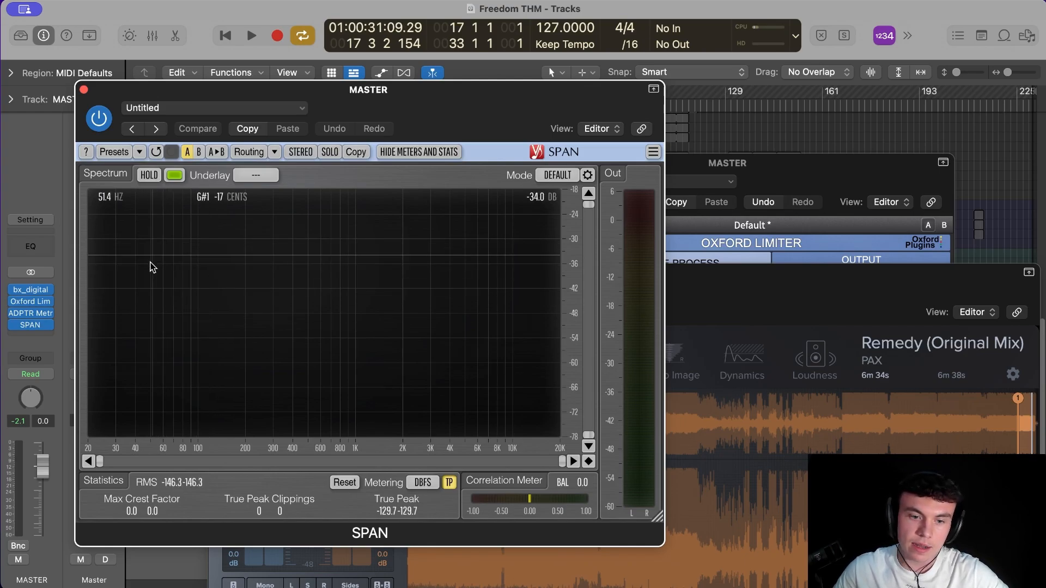
left_click_drag(878, 304, 784, 256)
key("space")
left_click_drag(599, 243, 670, 370)
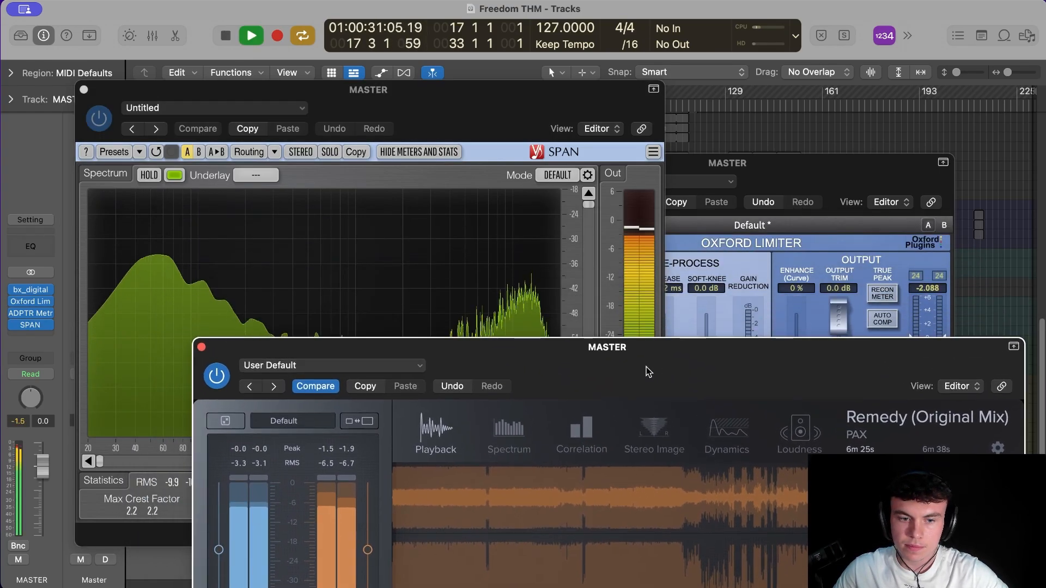
key("space")
Step: Return to the mix and play the soloed kick to examine its low-end spectrum and true peak in SPAN
left_click(161, 260)
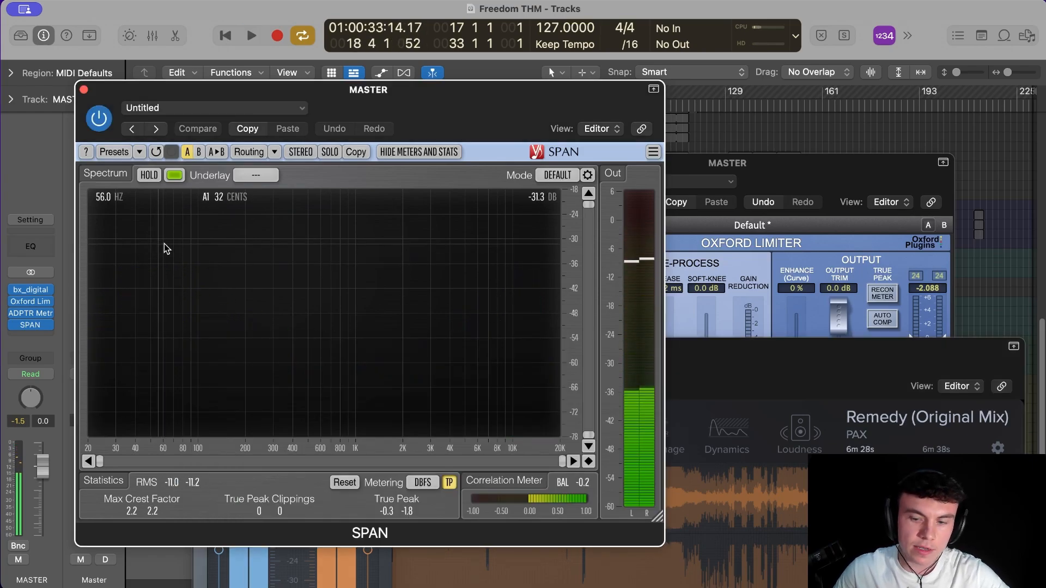
left_click_drag(800, 365, 808, 338)
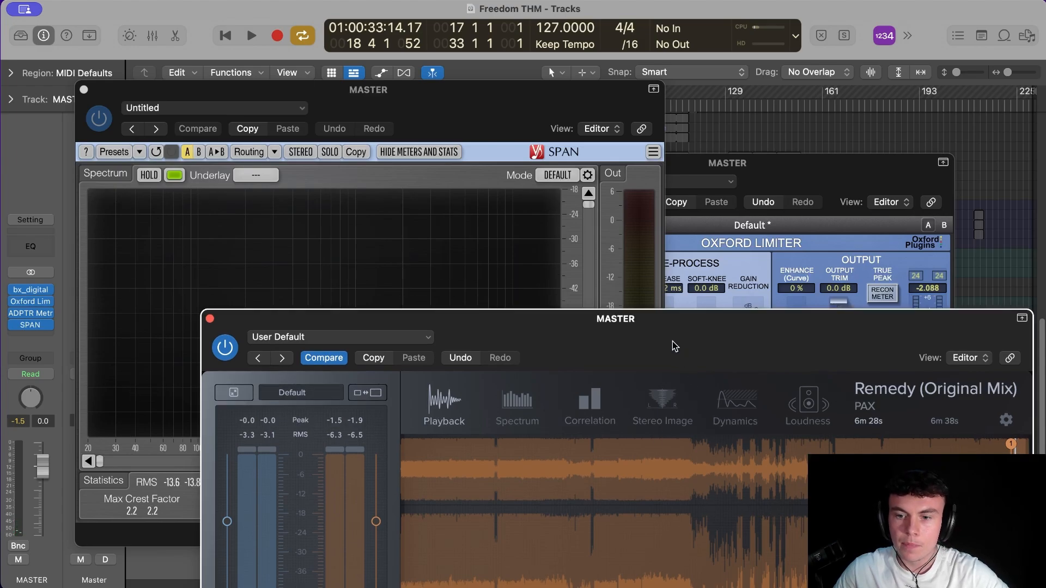
left_click_drag(667, 348, 699, 387)
left_click_drag(460, 108, 531, 129)
key("space")
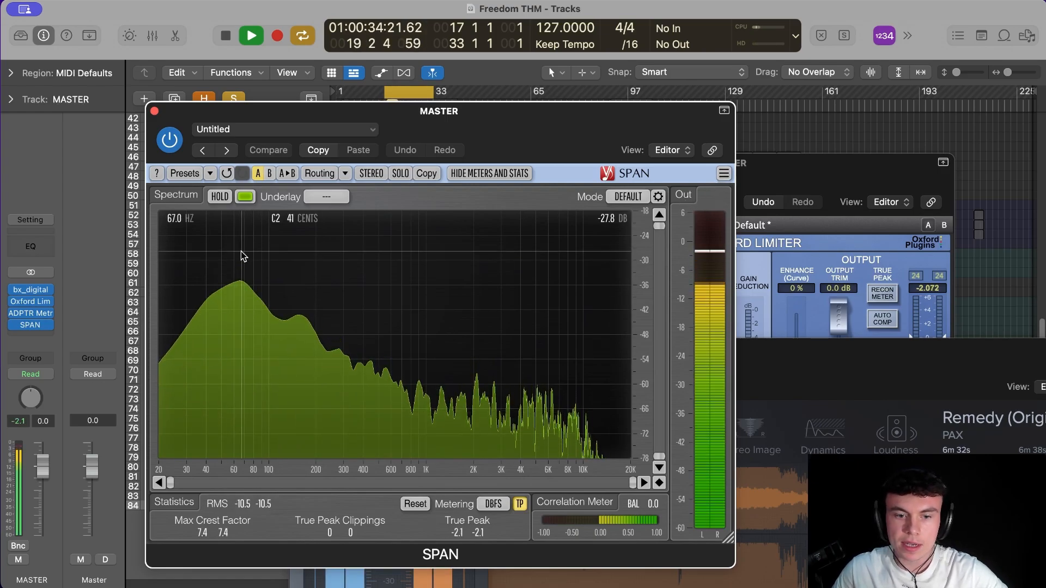
key("space")
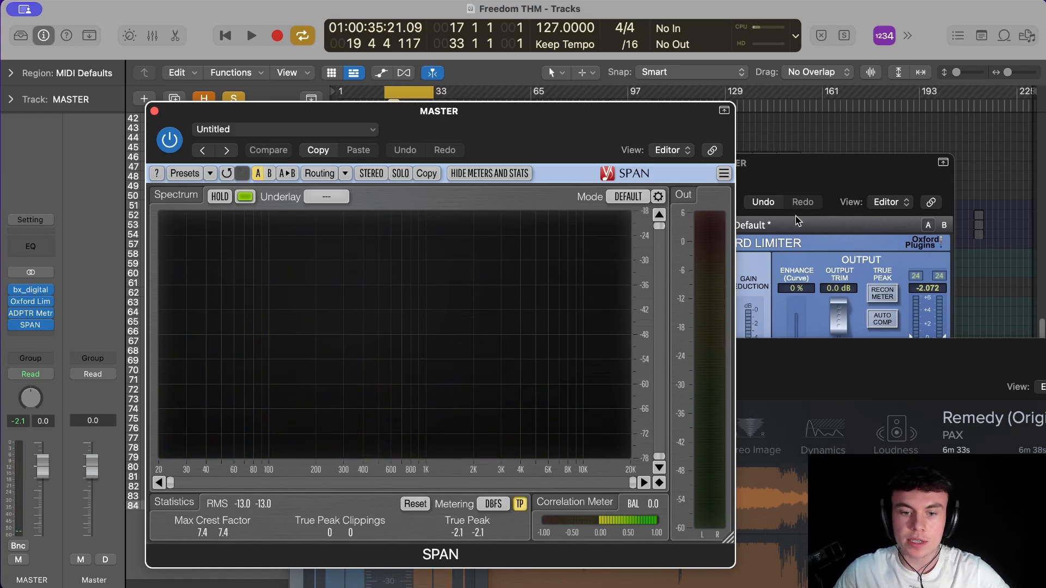
Step: Close the SPAN, Oxford Limiter and Metric AB windows and return to the drum tracks
scroll(136, 125, "up", 5)
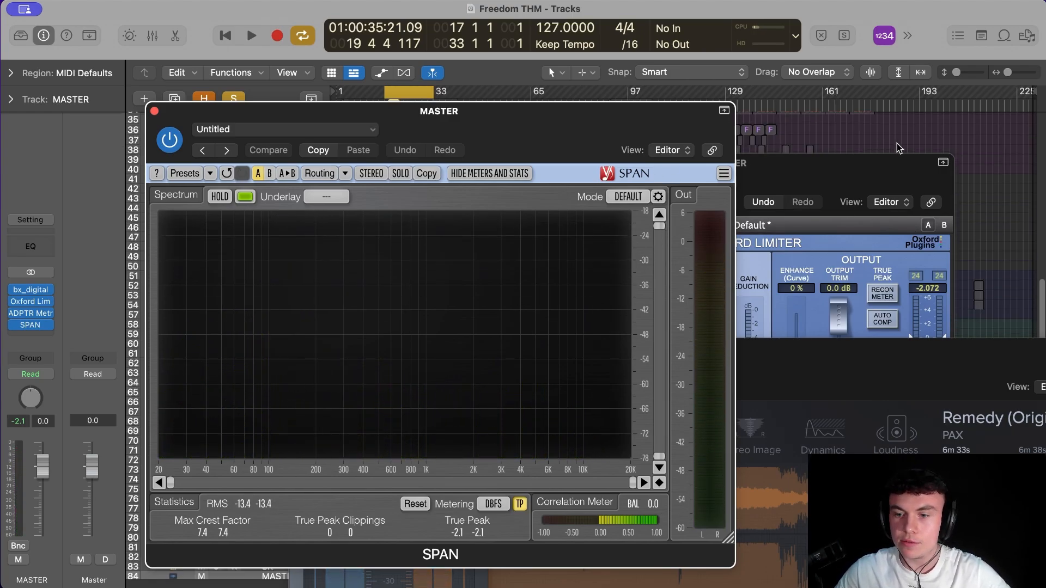
left_click(155, 111)
left_click(511, 164)
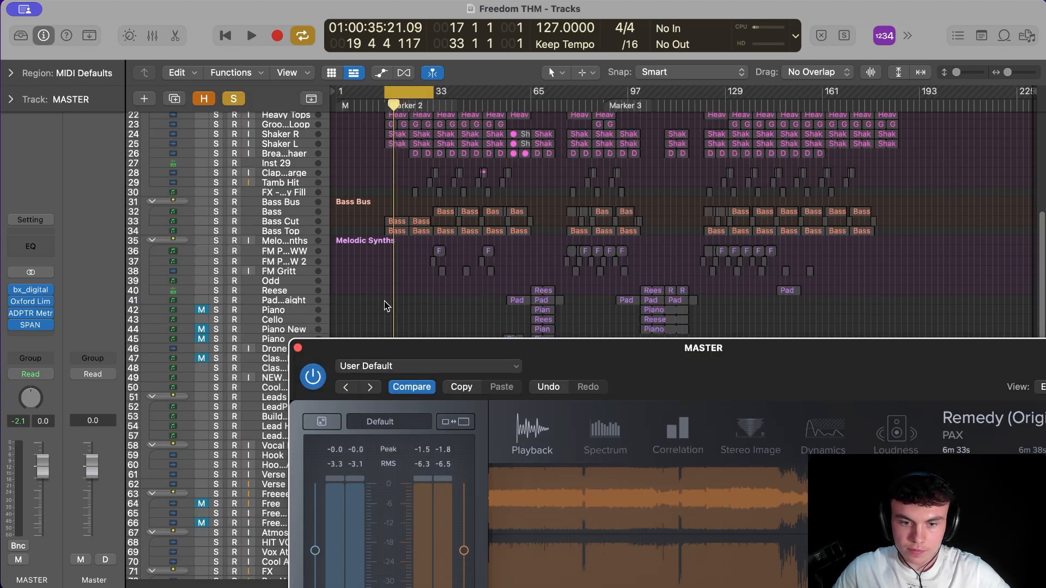
left_click(298, 348)
scroll(301, 245, "up", 5)
Step: Inspect the Channel EQ on the Kick track and close it
left_click(273, 136)
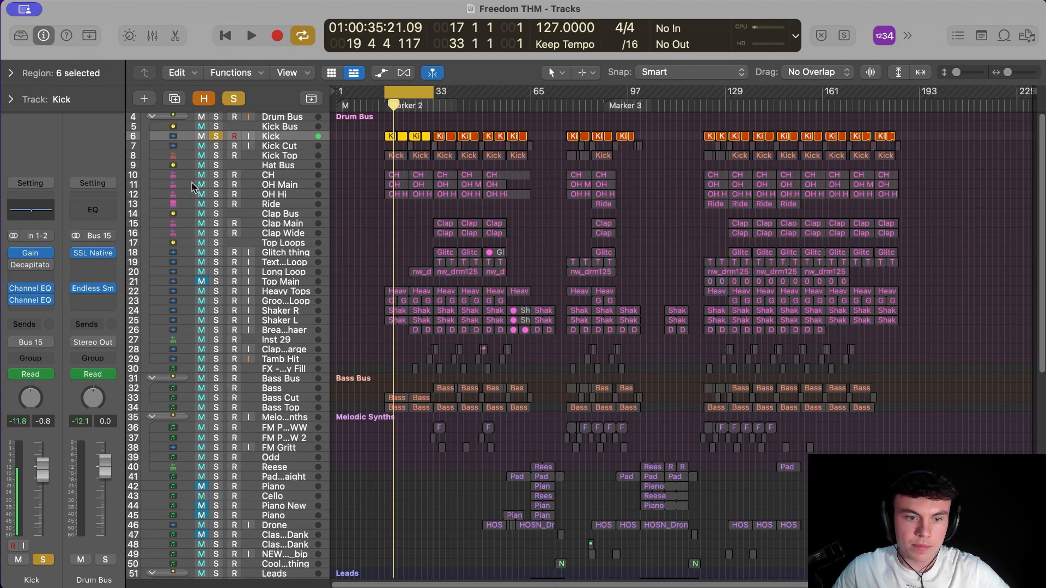
left_click(47, 210)
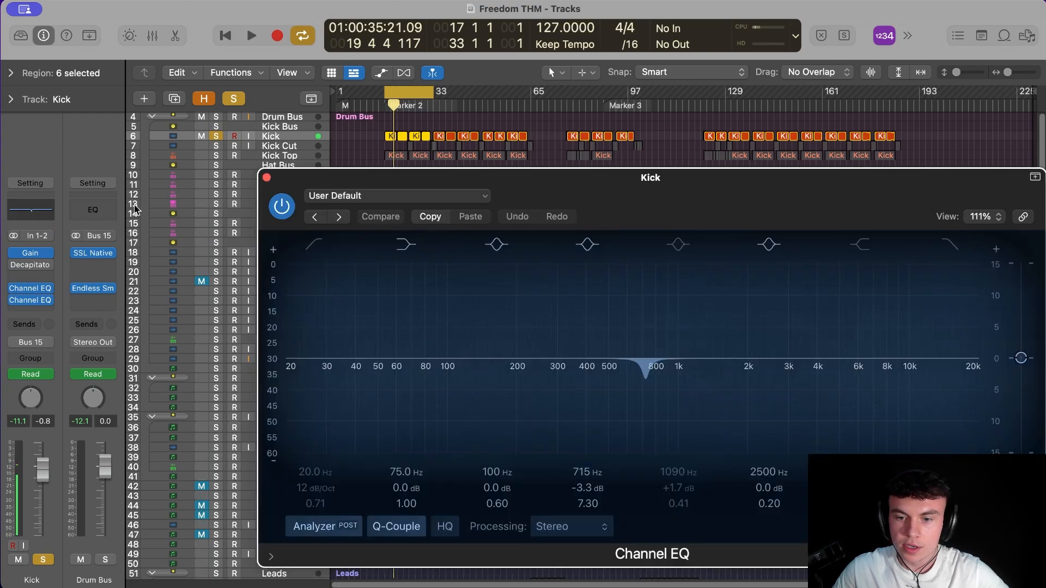
left_click_drag(790, 183, 637, 134)
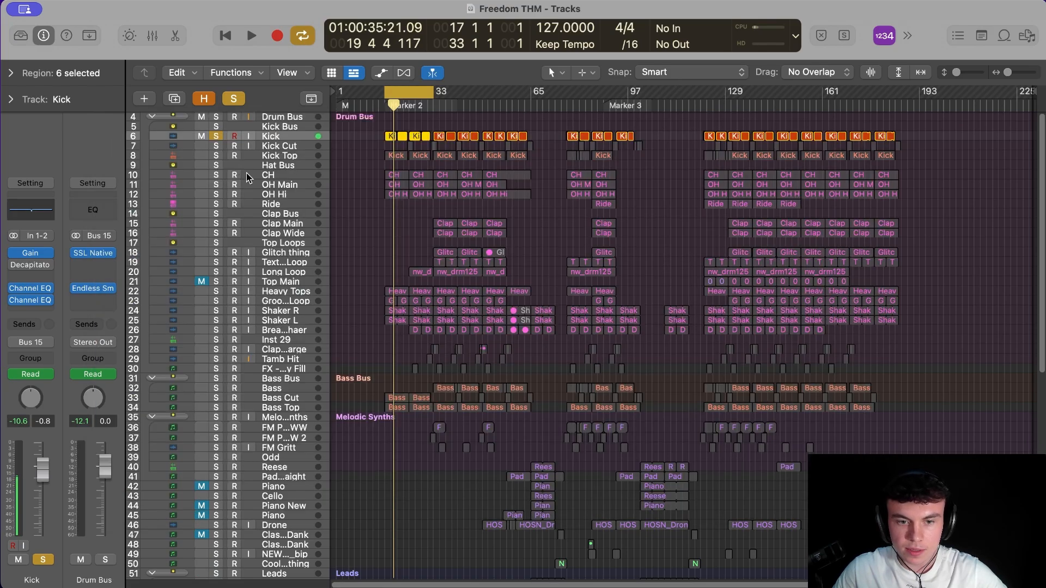
left_click(105, 127)
Step: Examine the channel strips of the Hat Bus, CH and OH Main tracks
left_click(290, 169)
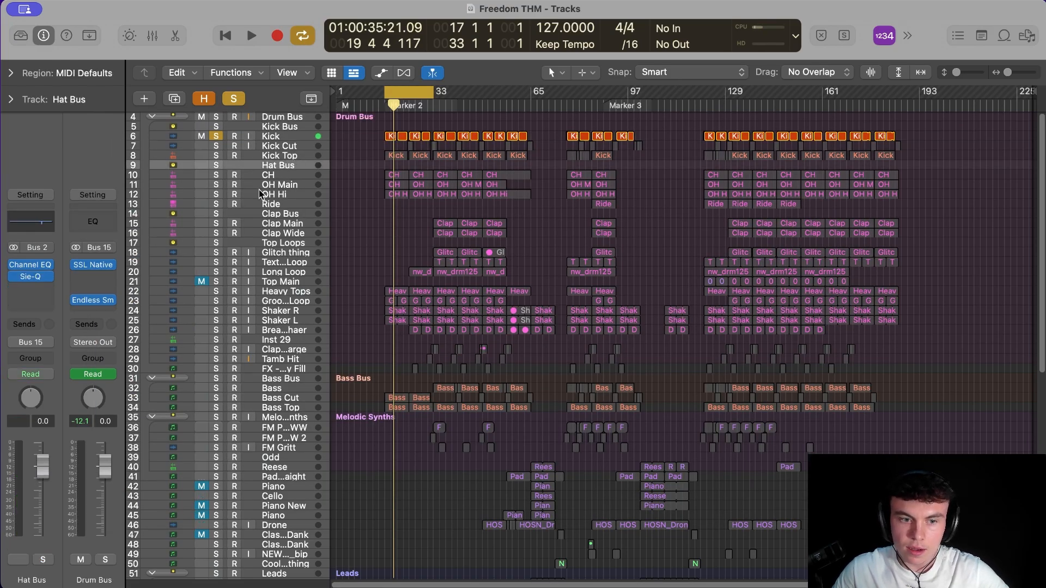
left_click(284, 175)
left_click(285, 185)
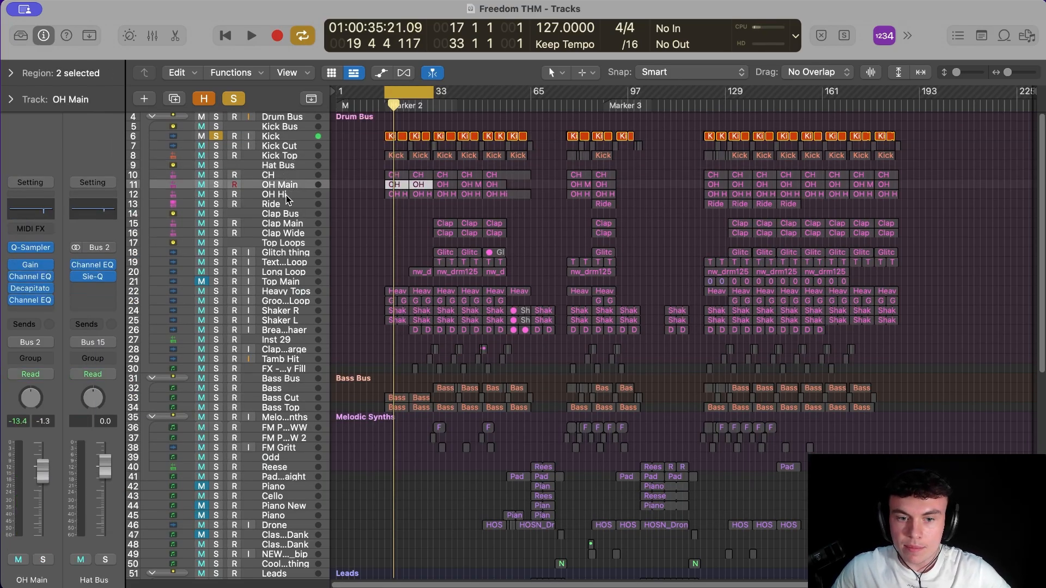
left_click(282, 169)
left_click(288, 185)
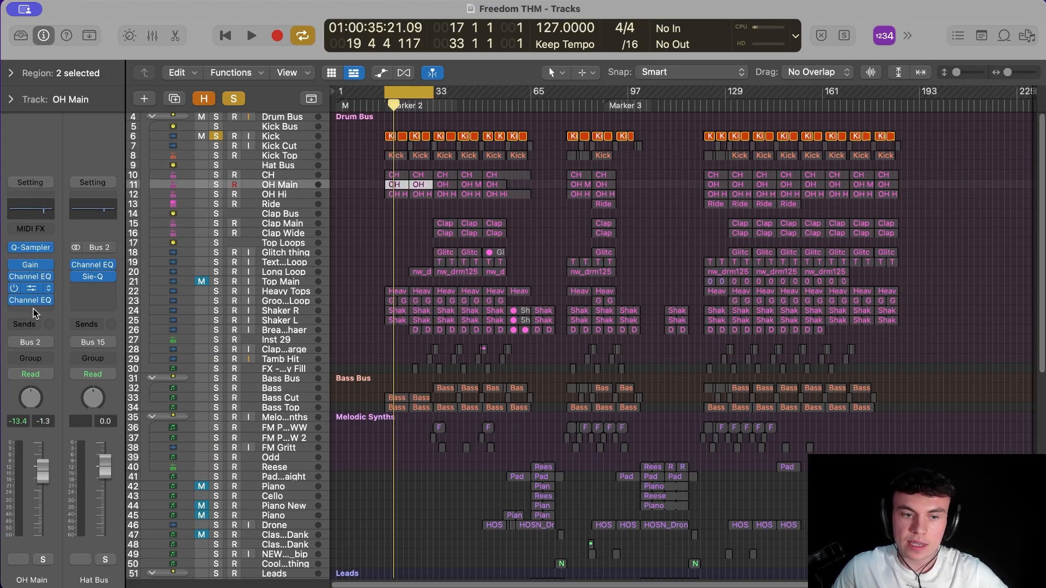
Step: Inspect the Decapitator and the last Channel EQ on the OH Main track and close both plug-ins
left_click_drag(677, 228, 679, 193)
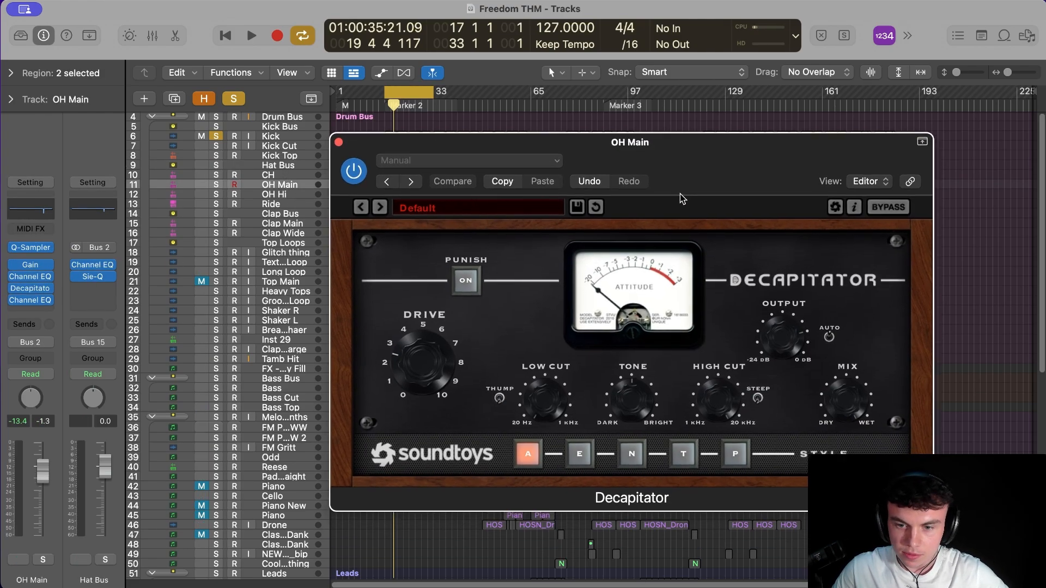
left_click(32, 301)
left_click_drag(781, 199, 649, 157)
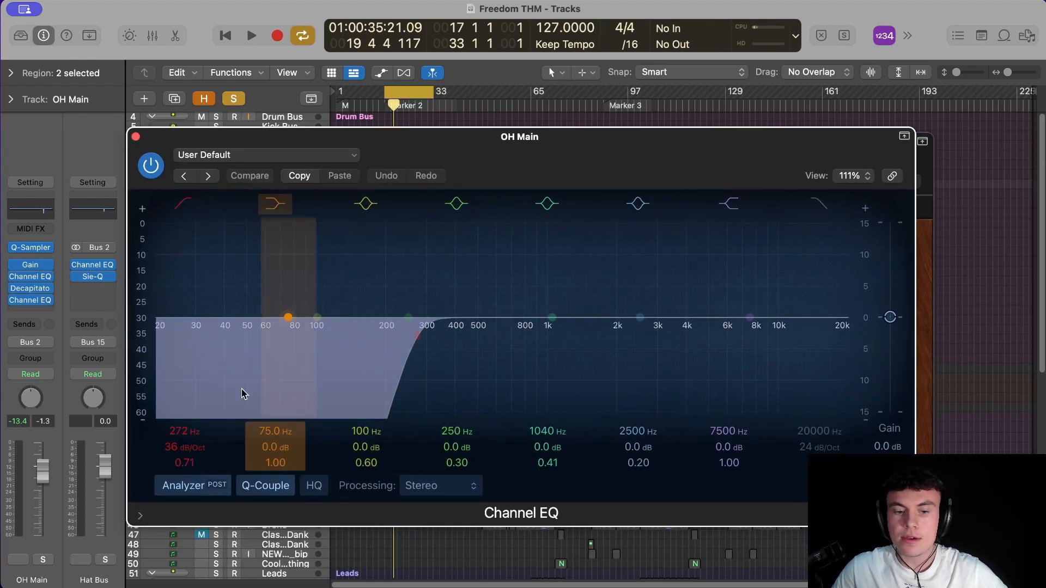
left_click_drag(585, 153, 592, 182)
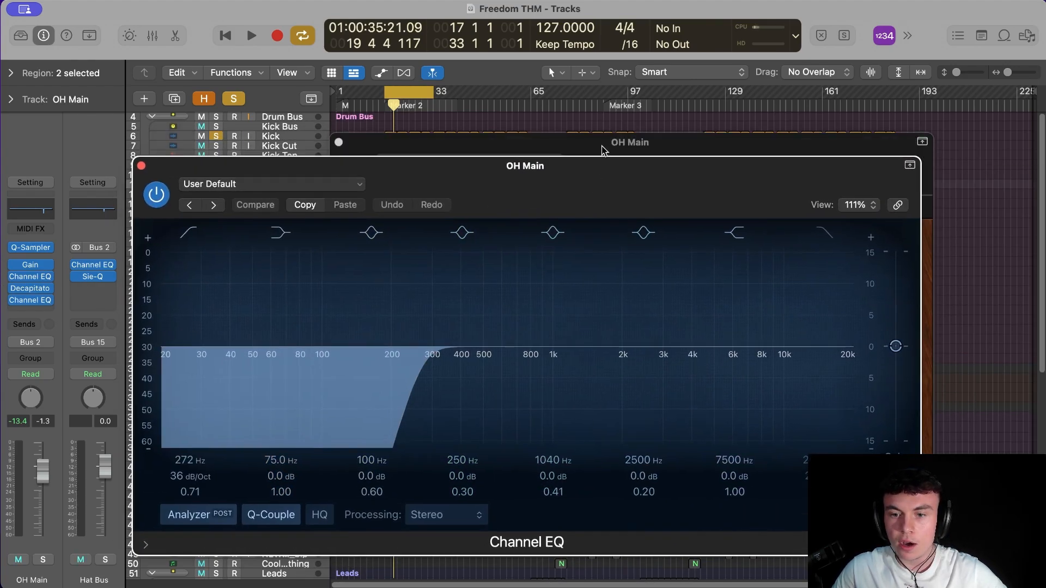
left_click_drag(603, 145, 592, 122)
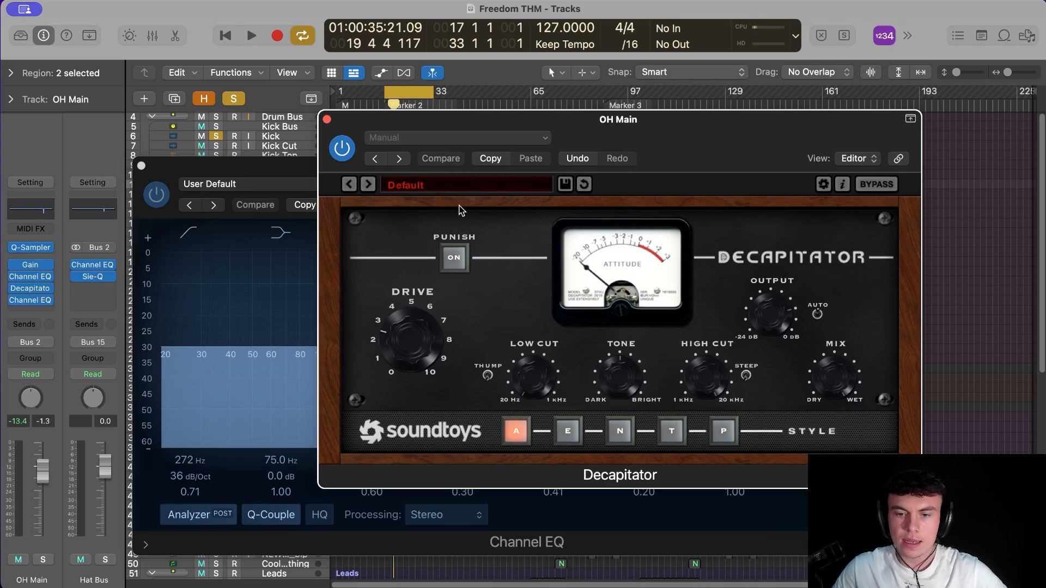
left_click(327, 119)
left_click(141, 166)
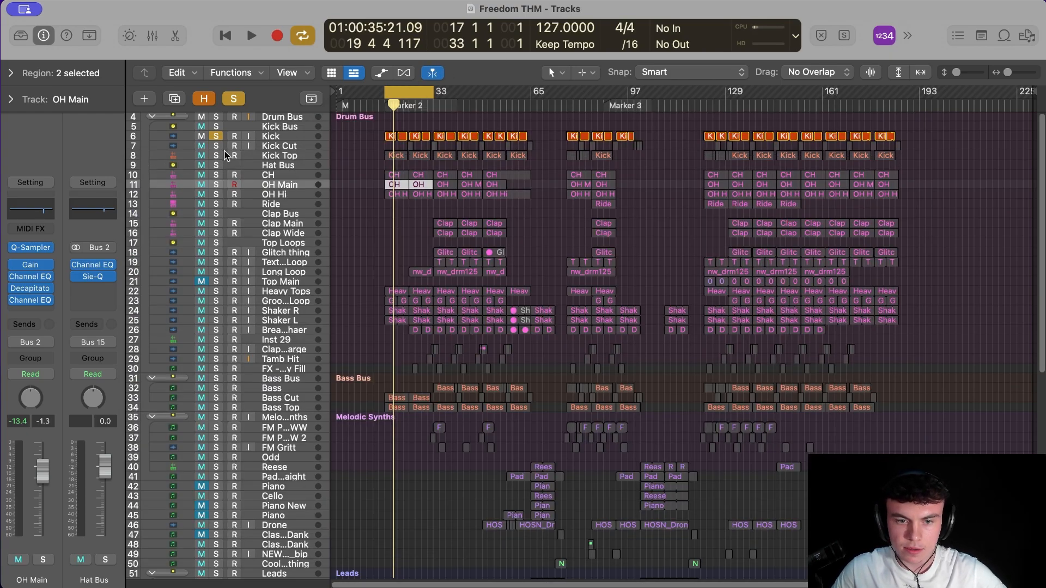
Step: Solo Kick Cut alongside Kick and examine the channel strips of Clap Bus, Clap Main and Clap Wide
left_click(216, 145)
scroll(261, 185, "down", 1)
left_click(294, 209)
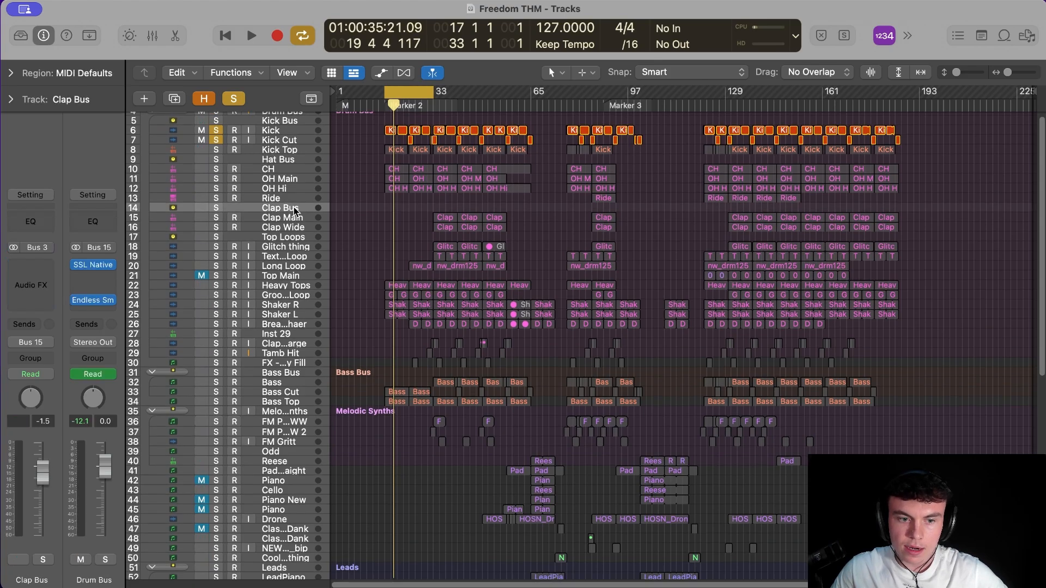
left_click(289, 218)
left_click(287, 226)
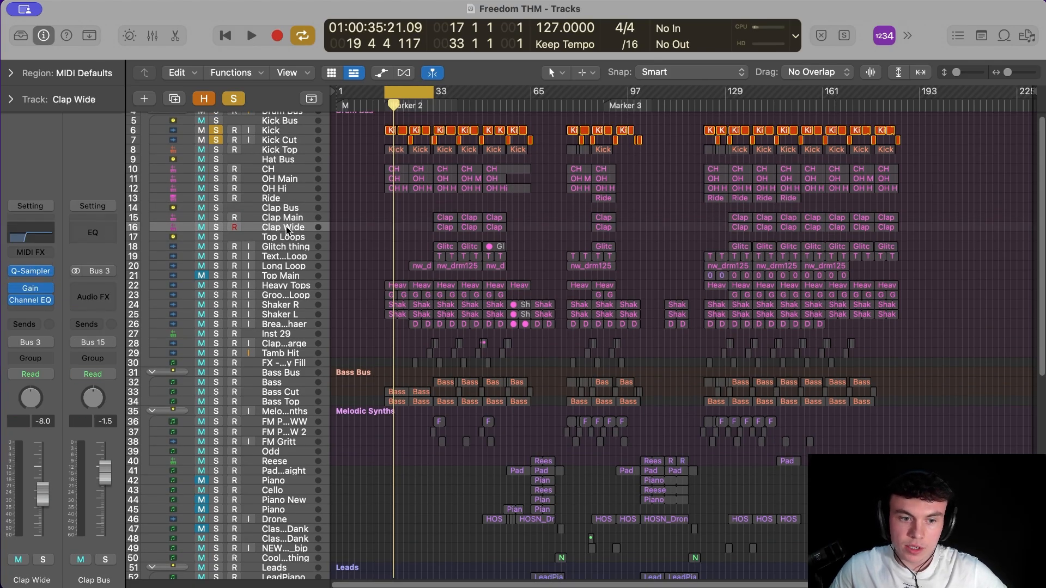
left_click(286, 218)
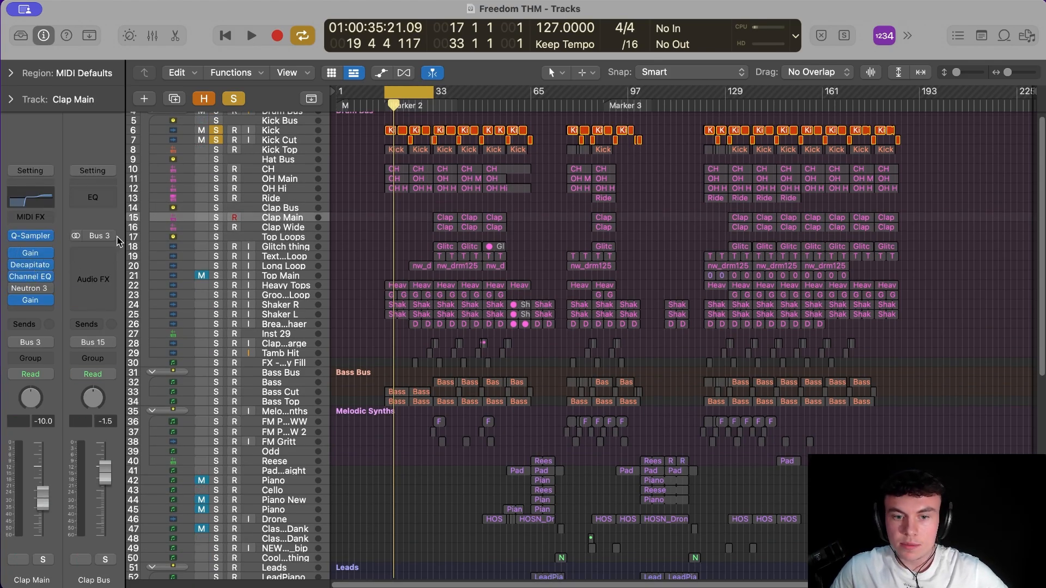
scroll(254, 204, "down", 1)
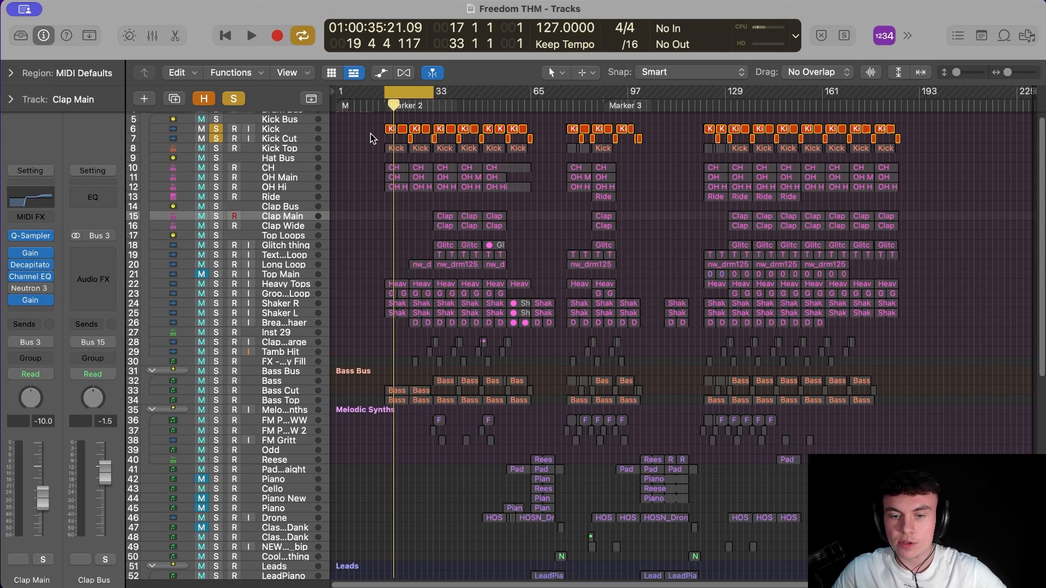
Step: Turn off solo on the Kick and Kick Cut tracks
left_click_drag(370, 138, 383, 166)
left_click(382, 207)
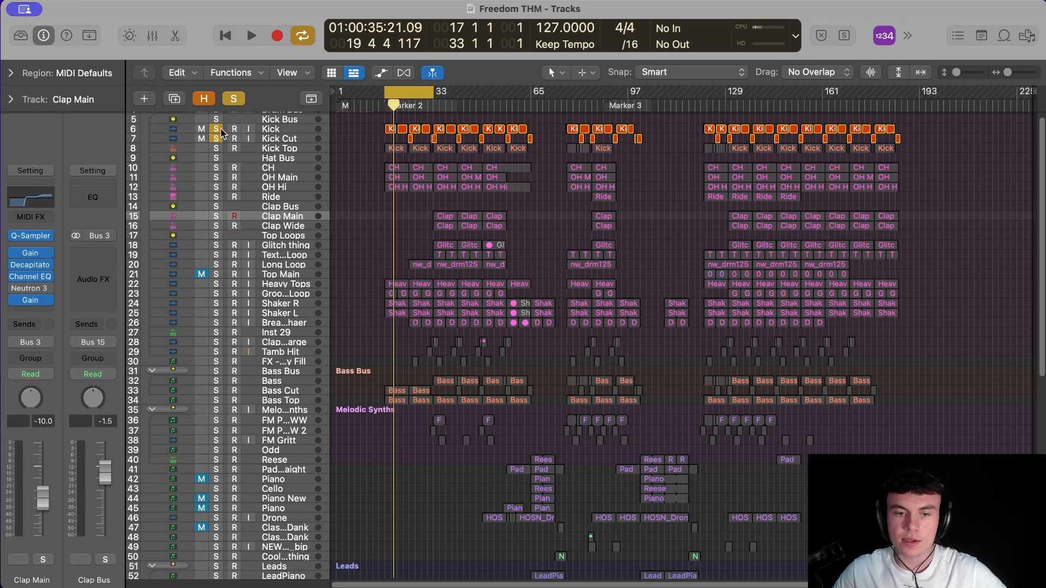
left_click_drag(219, 129, 219, 139)
Step: Examine the channel strips of the Heavy Tops, Shaker L and Shaker R tracks
scroll(298, 259, "down", 2)
left_click(298, 263)
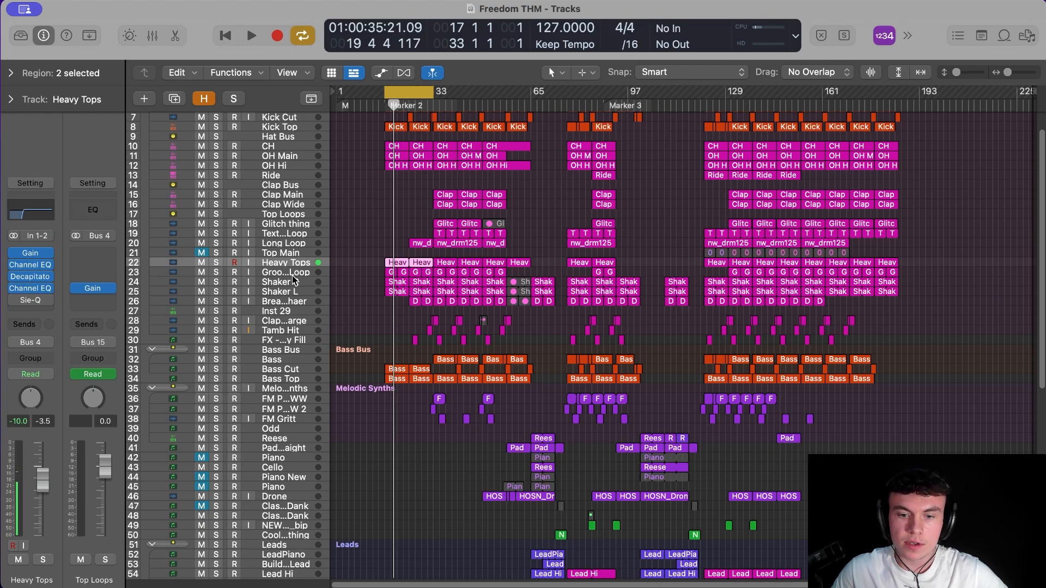
left_click(294, 293)
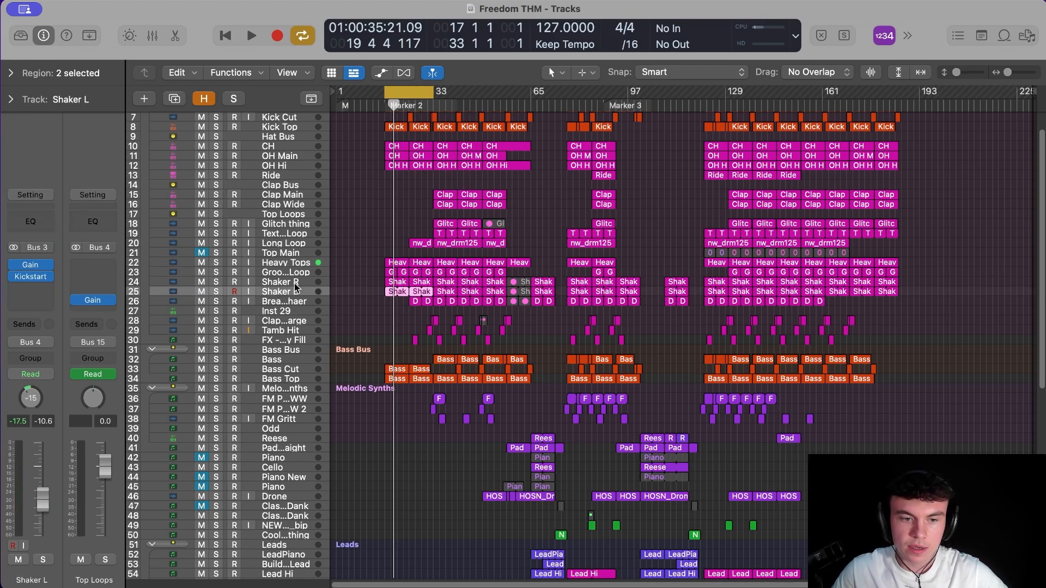
left_click(298, 281)
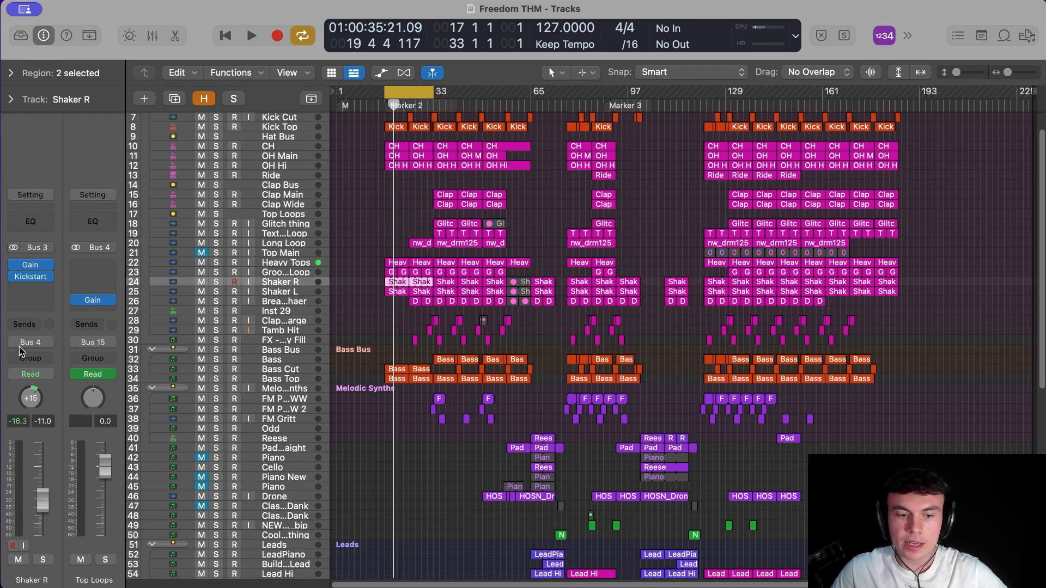
left_click(308, 292)
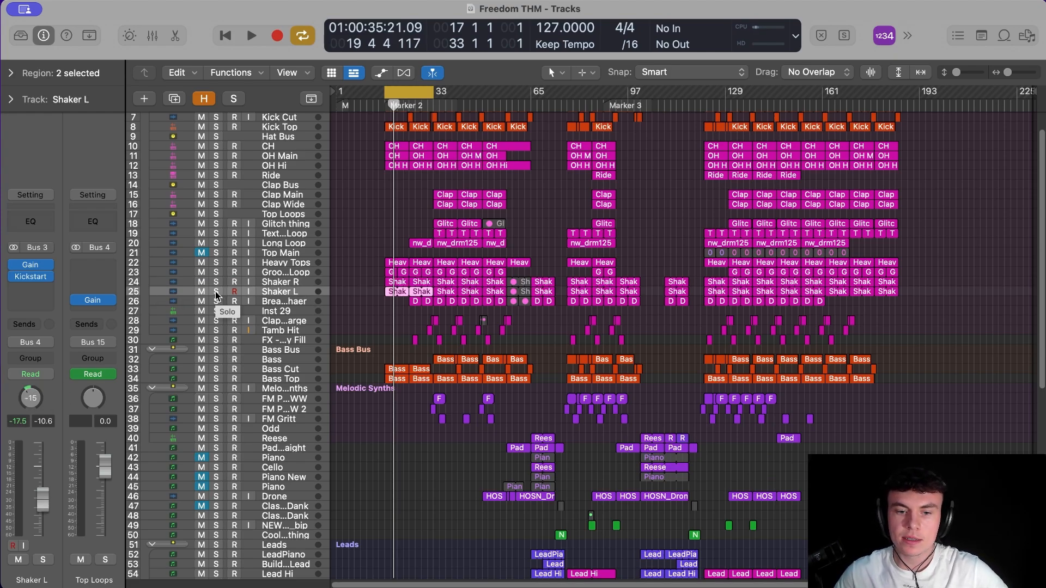
Step: Examine the channel strips of the Inst 29 and Break Shaer tracks
scroll(414, 326, "up", 2)
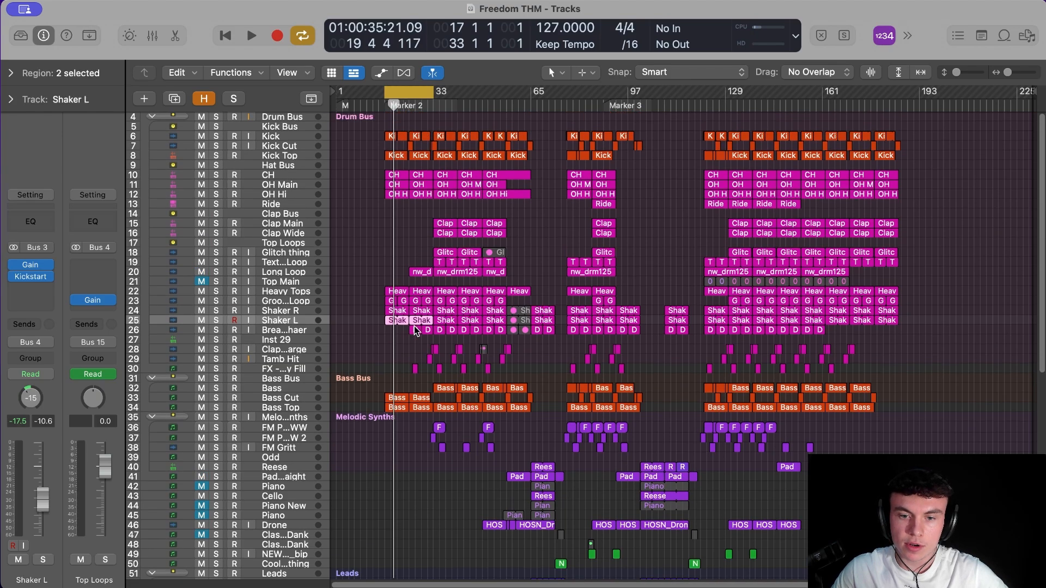
left_click(280, 341)
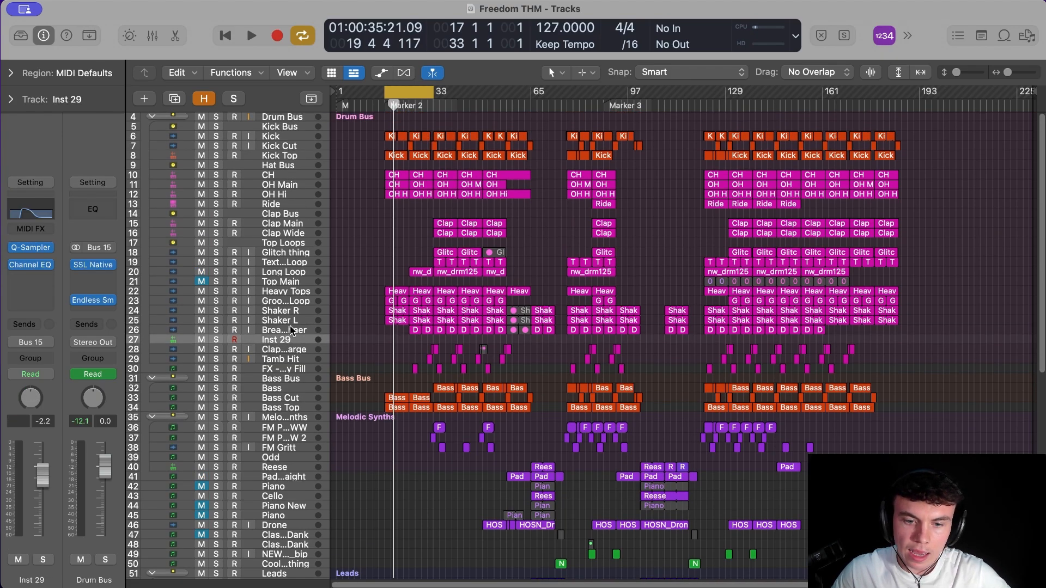
left_click(290, 331)
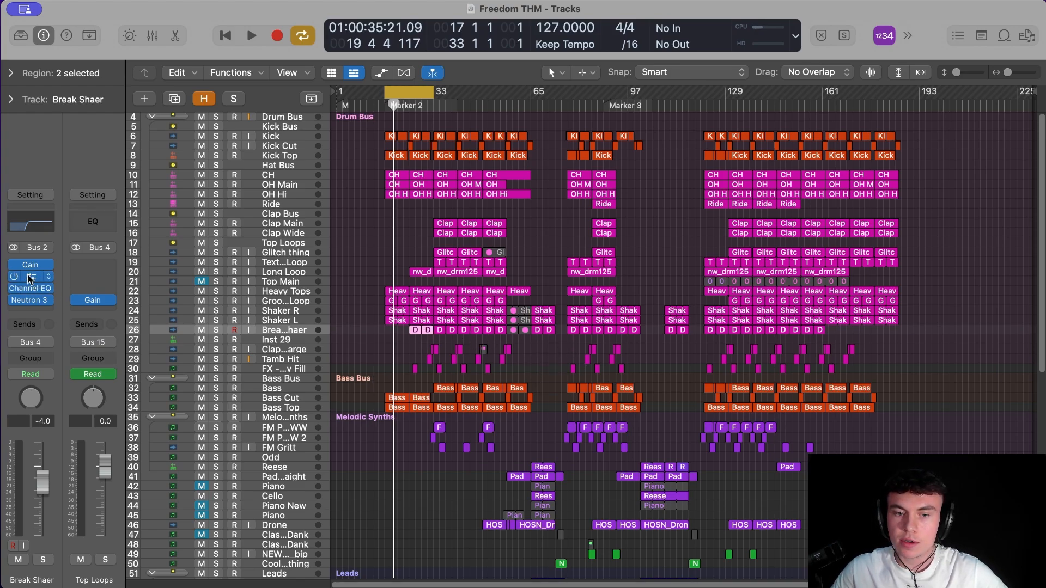
Step: Examine the channel strips of the Drum Bus, the texture and Groove Loop tracks, and Clap Main
left_click(308, 118)
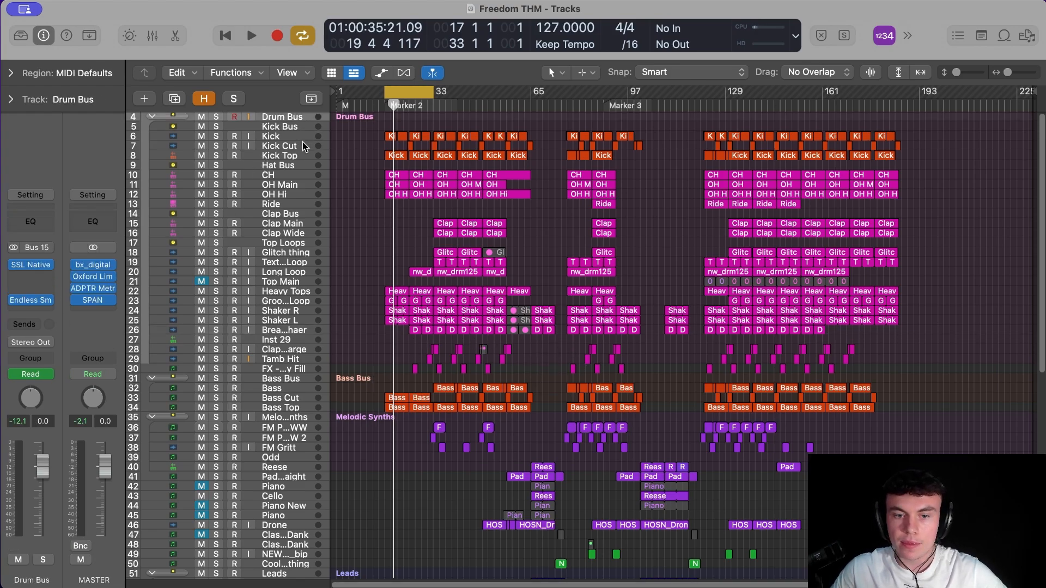
left_click(303, 267)
left_click(292, 301)
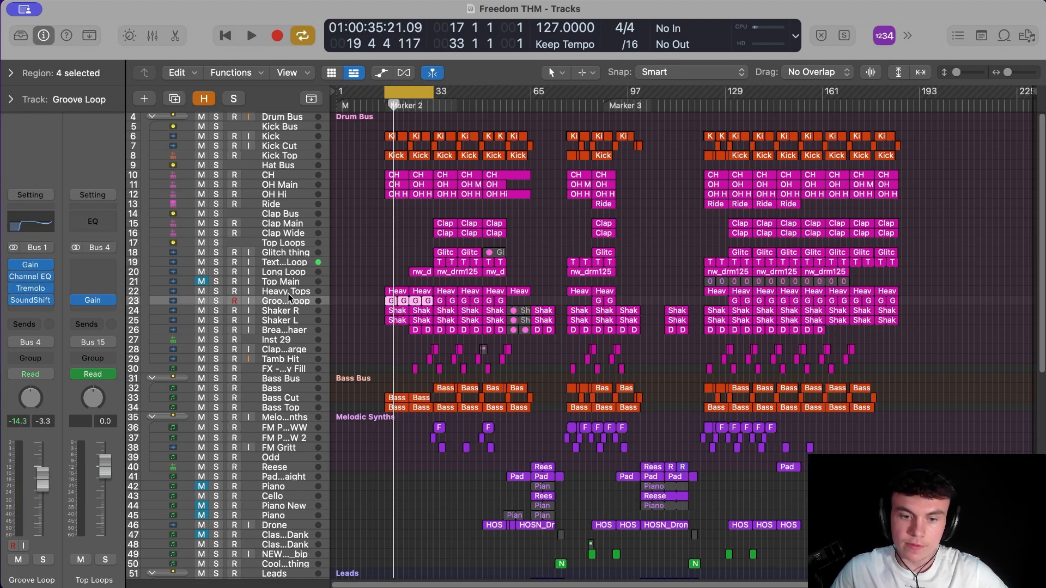
left_click(298, 222)
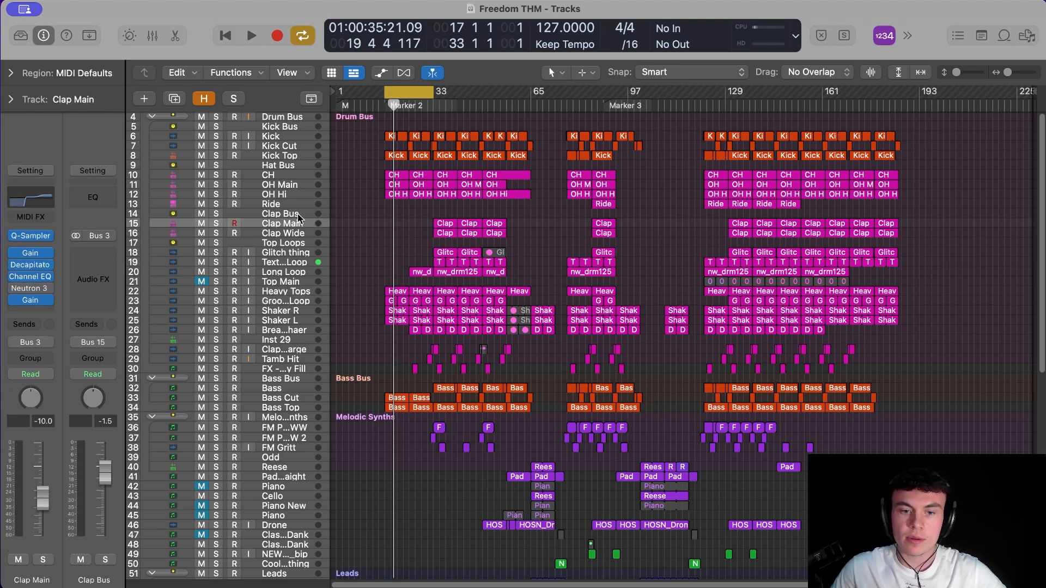
Step: Inspect the SSL Native Bus Compressor 2 on the Drum Bus during playback and close the plug-in
left_click(308, 117)
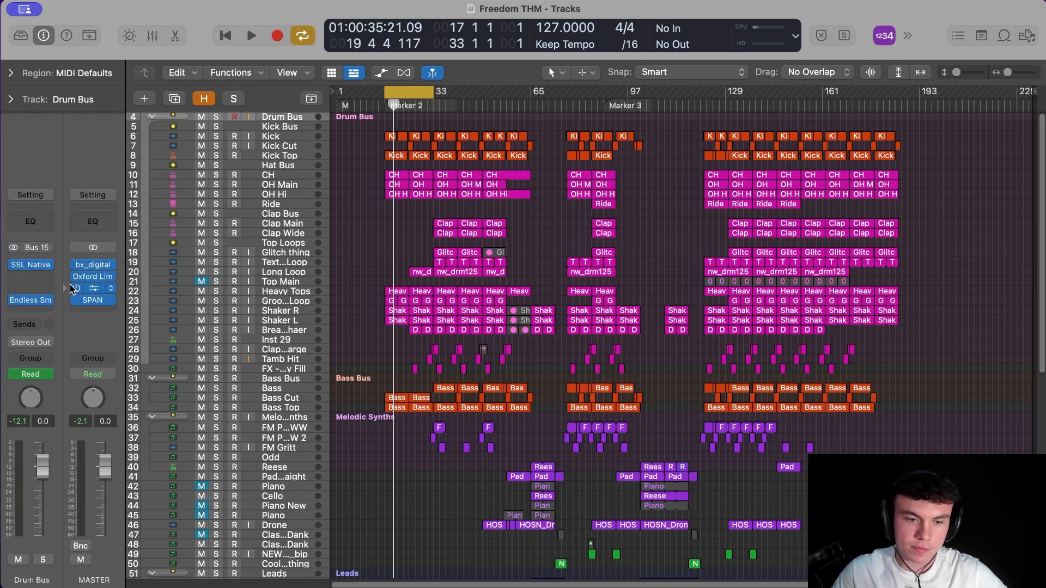
left_click(30, 265)
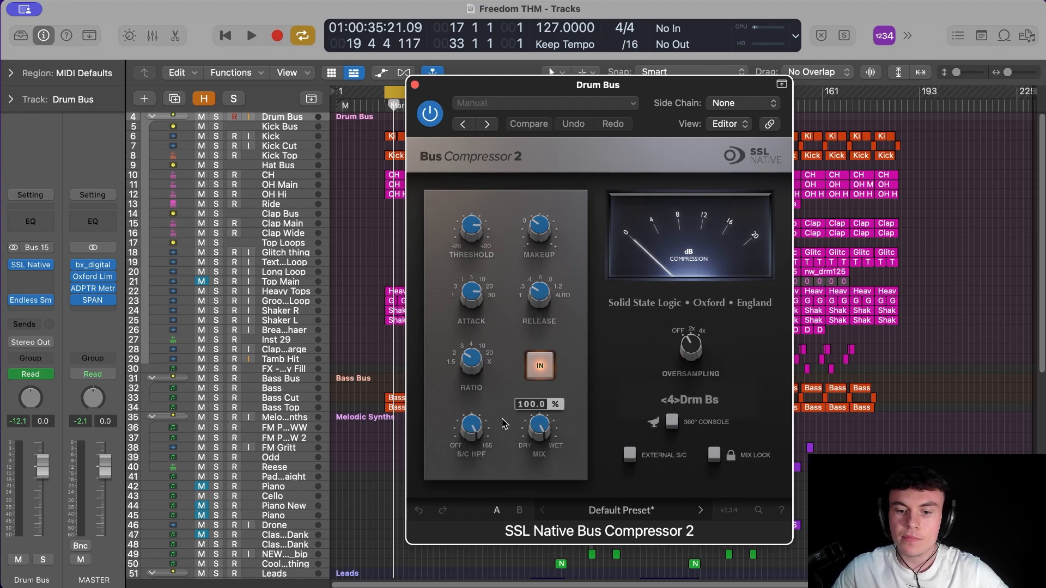
mouse_move(466, 429)
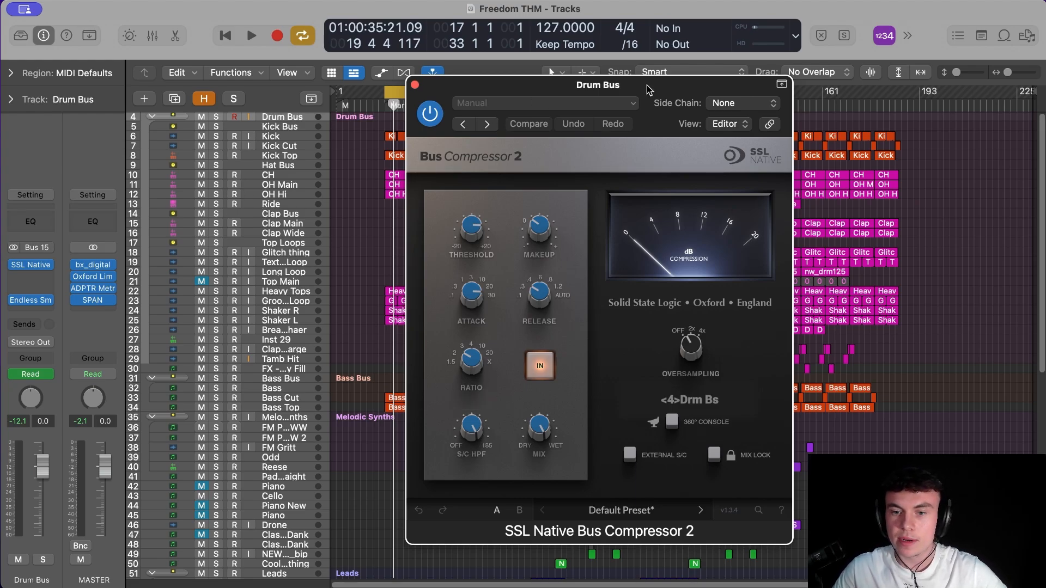
left_click_drag(648, 90, 687, 88)
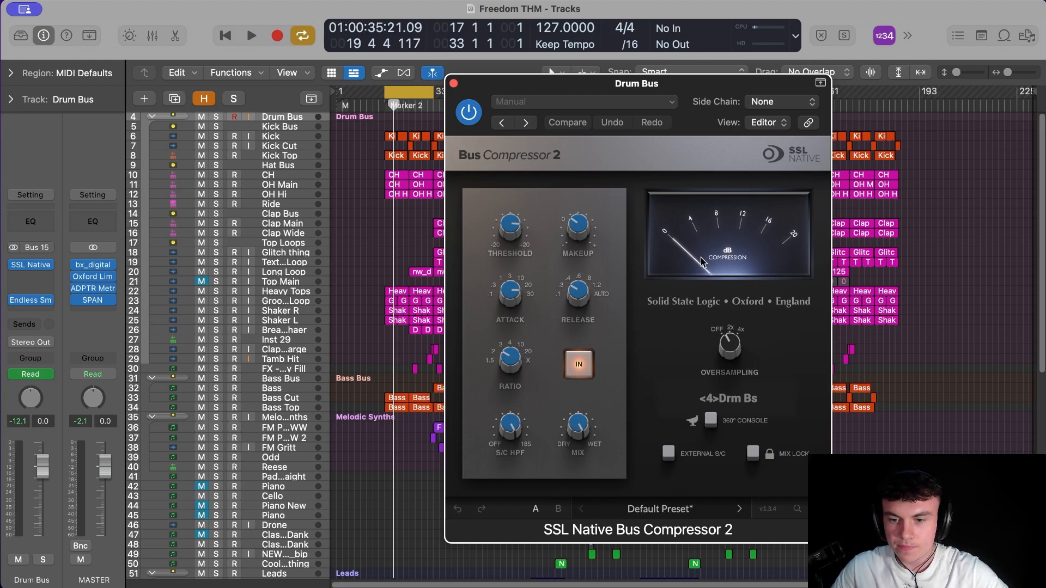
key("space")
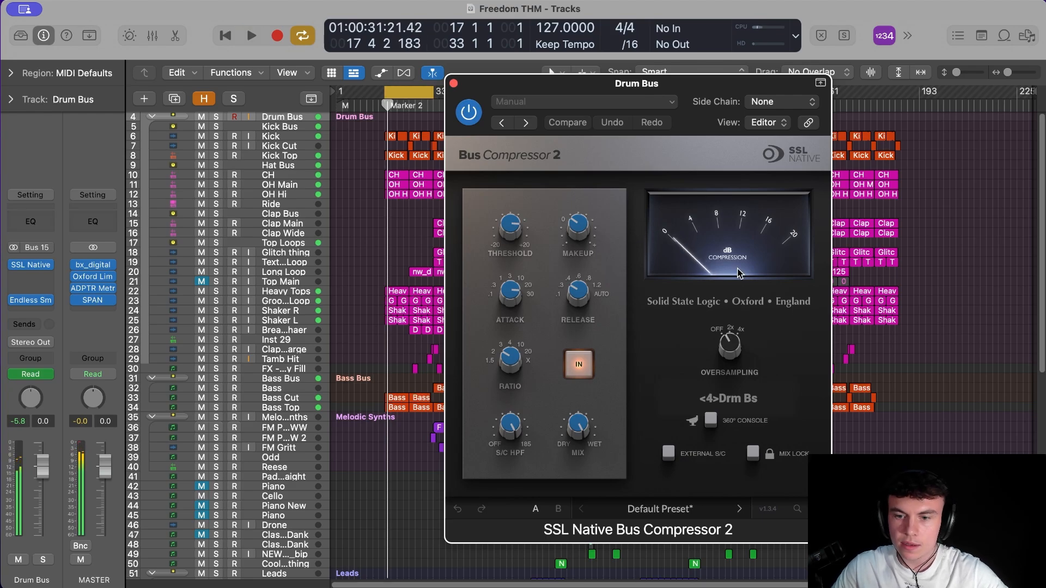
left_click(455, 82)
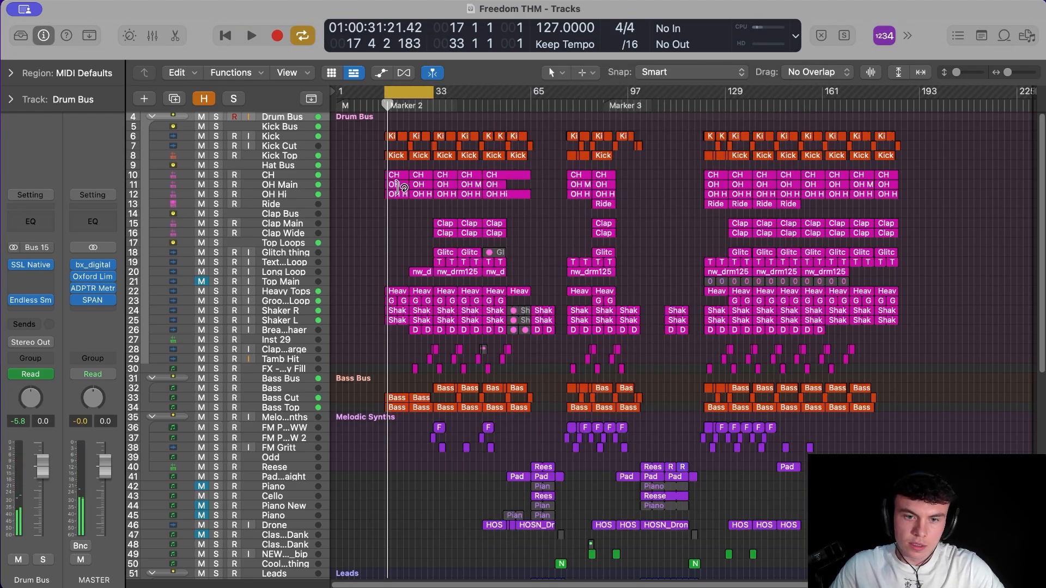
Step: Examine the channel strips of the CH and Ride tracks in the hat group
scroll(309, 162, "down", 2)
scroll(308, 162, "up", 2)
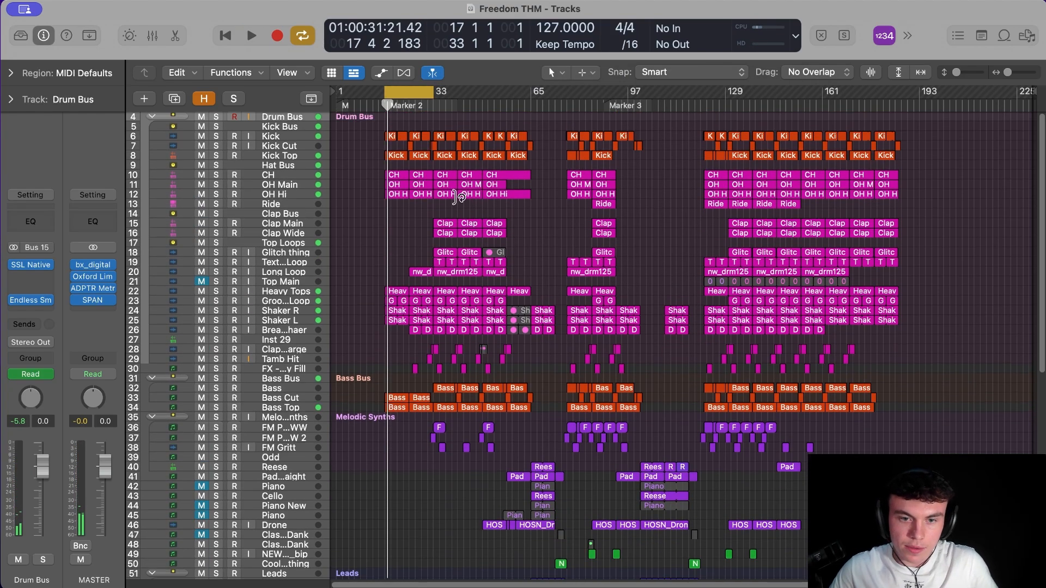
left_click(297, 175)
left_click(297, 204)
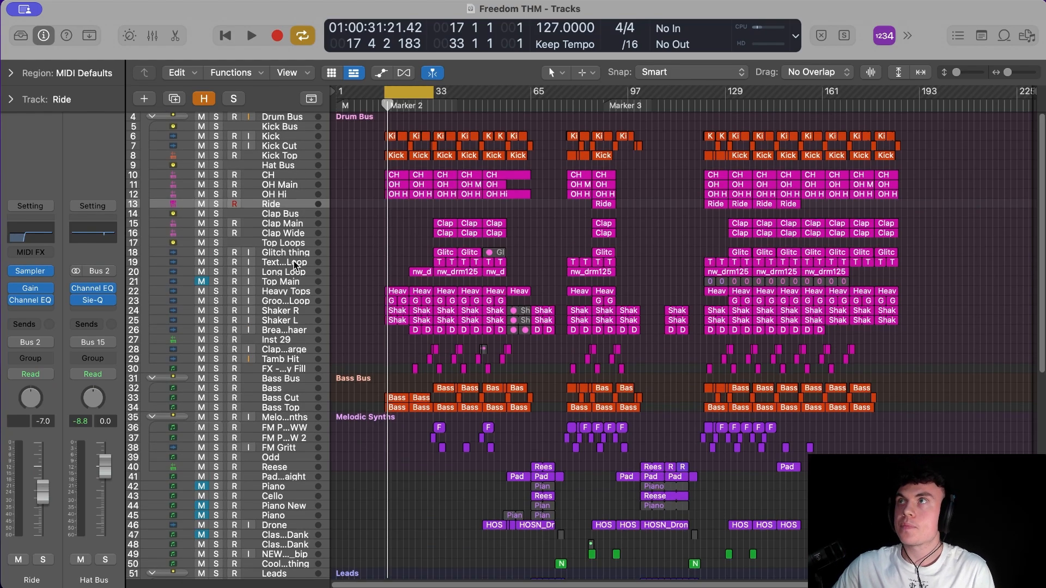
Step: Solo the Bass track in the Bass Bus group
scroll(301, 275, "down", 3)
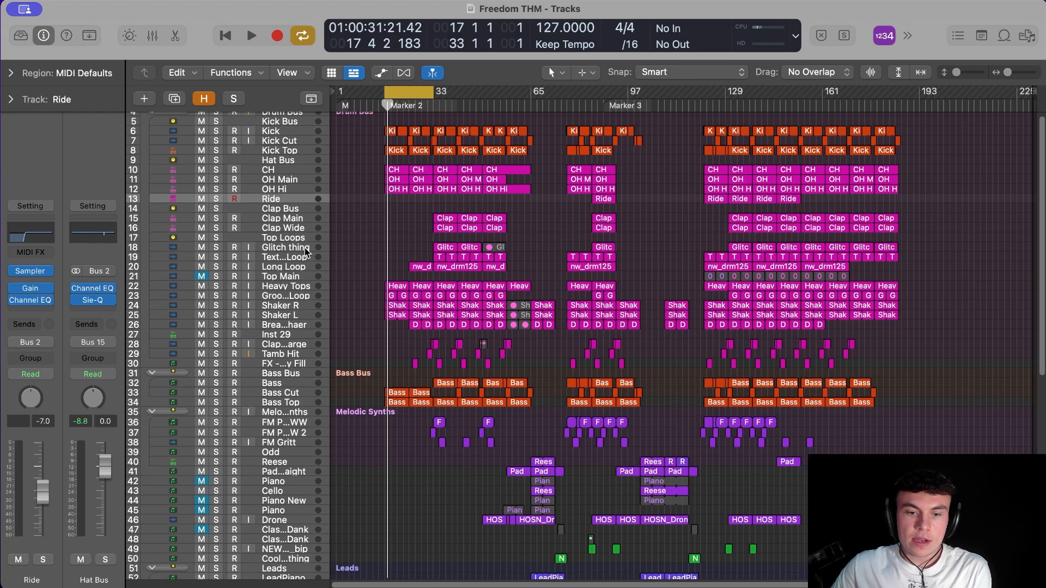
left_click(293, 360)
scroll(293, 359, "down", 2)
key("s")
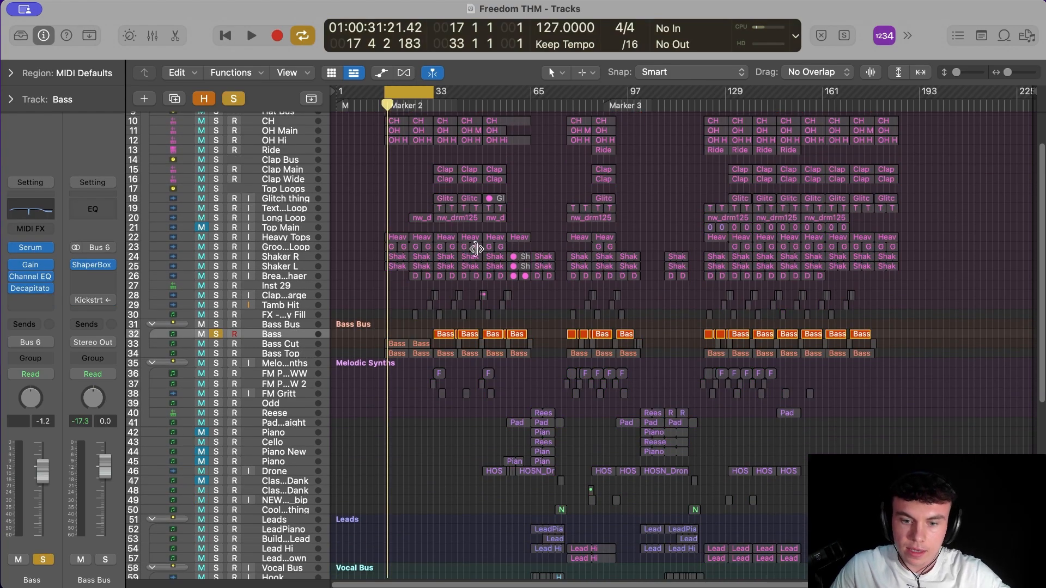
Step: Set the cycle range to bars 33 to 49 and play back the soloed bass
left_click_drag(418, 93, 467, 94)
left_click_drag(557, 428, 359, 82)
mouse_move(736, 99)
left_mouse_down()
mouse_move(728, 100)
mouse_move(737, 100)
left_mouse_up()
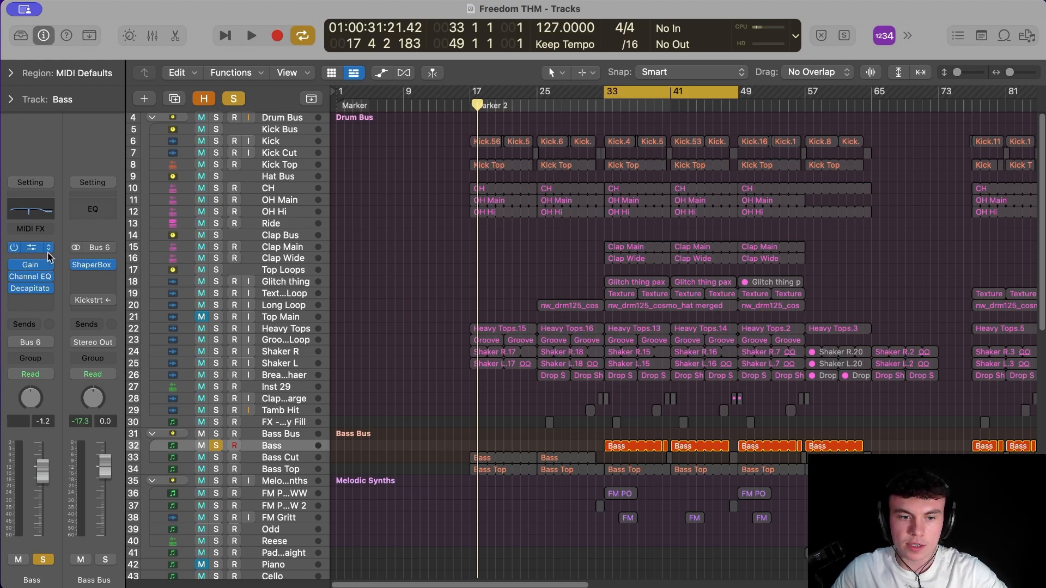
key("space")
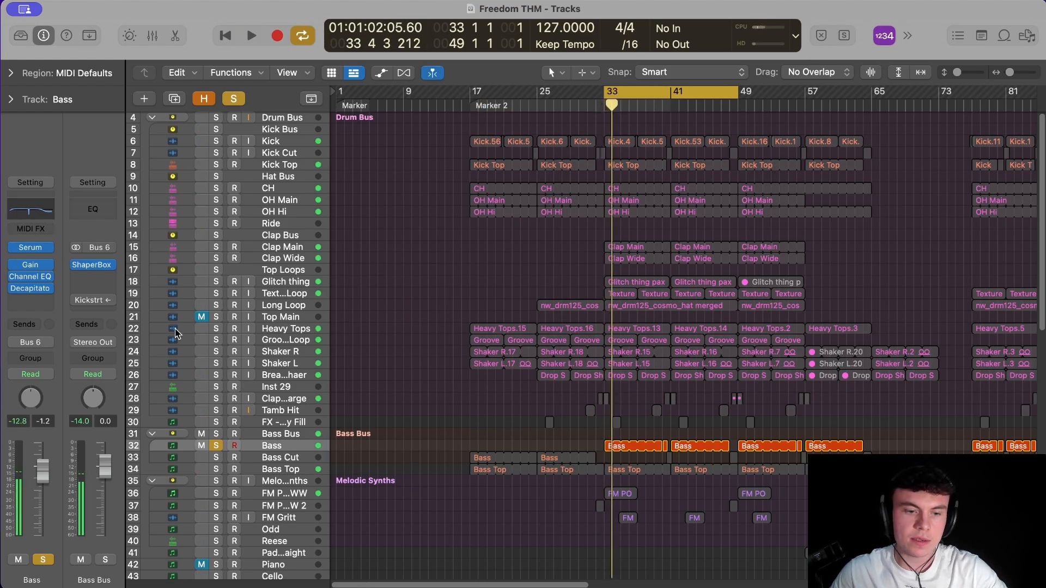
Step: In the Bass track's Channel EQ, reset the 456 Hz band's gain and boost it to +14.0 dB during playback
mouse_move(30, 291)
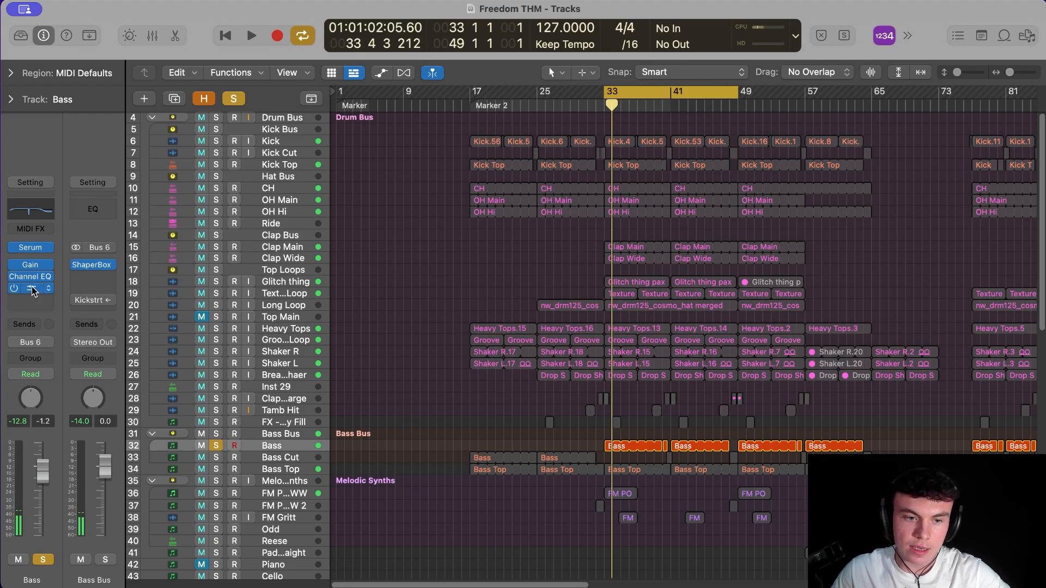
left_click(32, 283)
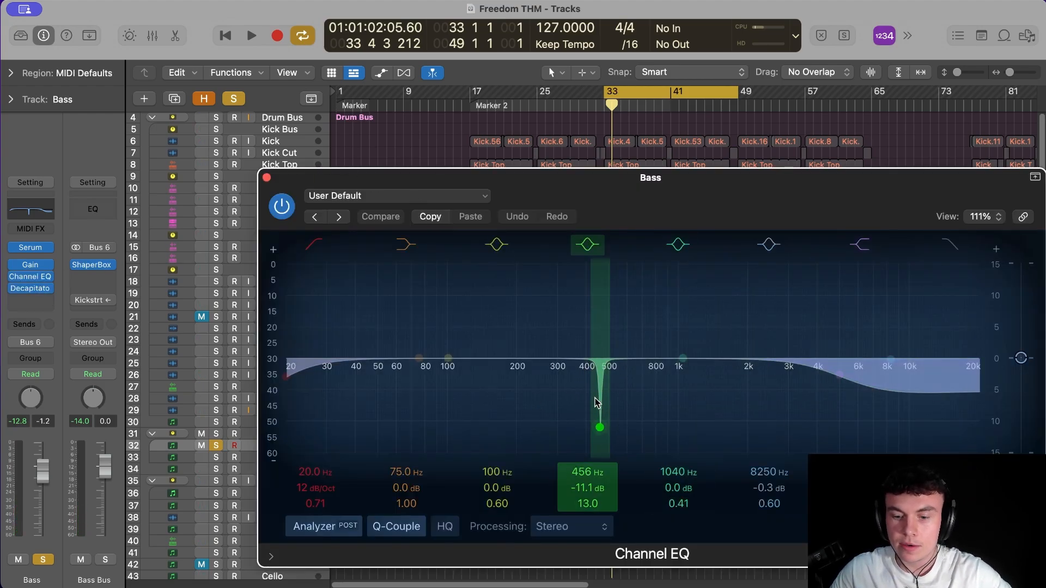
left_click(594, 486, "alt")
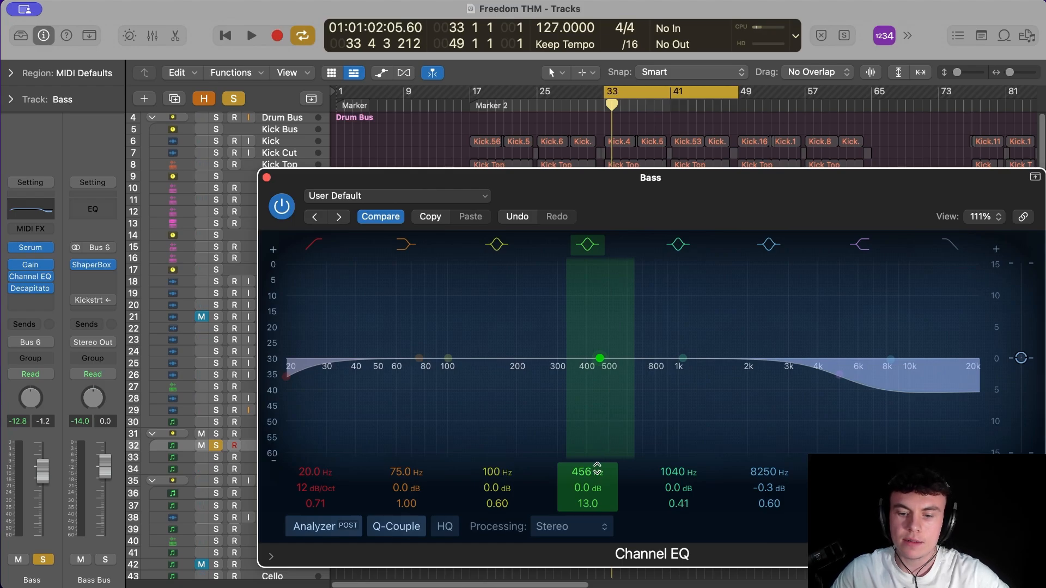
key("space")
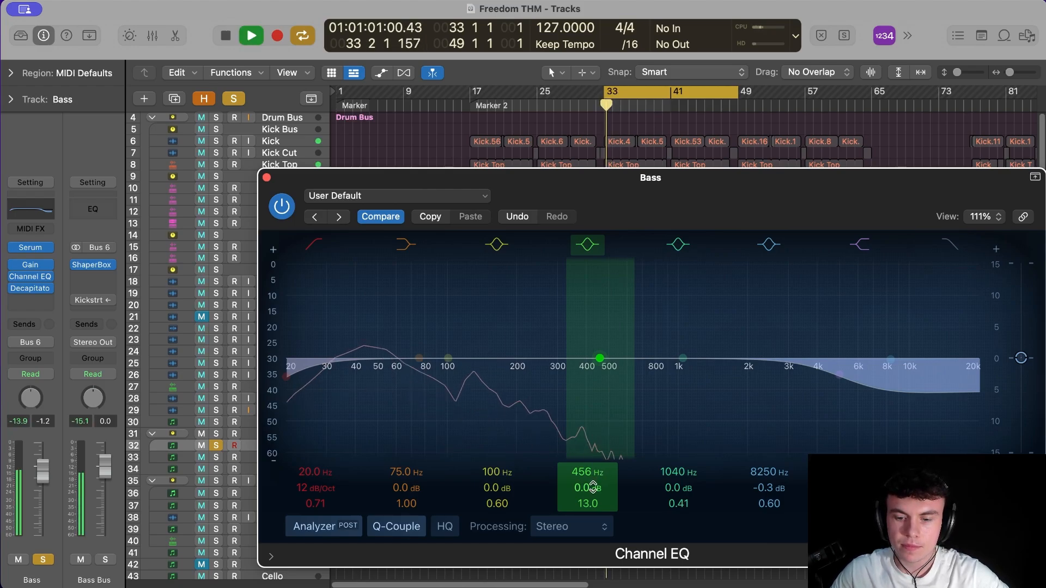
left_click_drag(594, 485, 594, 471)
key("space")
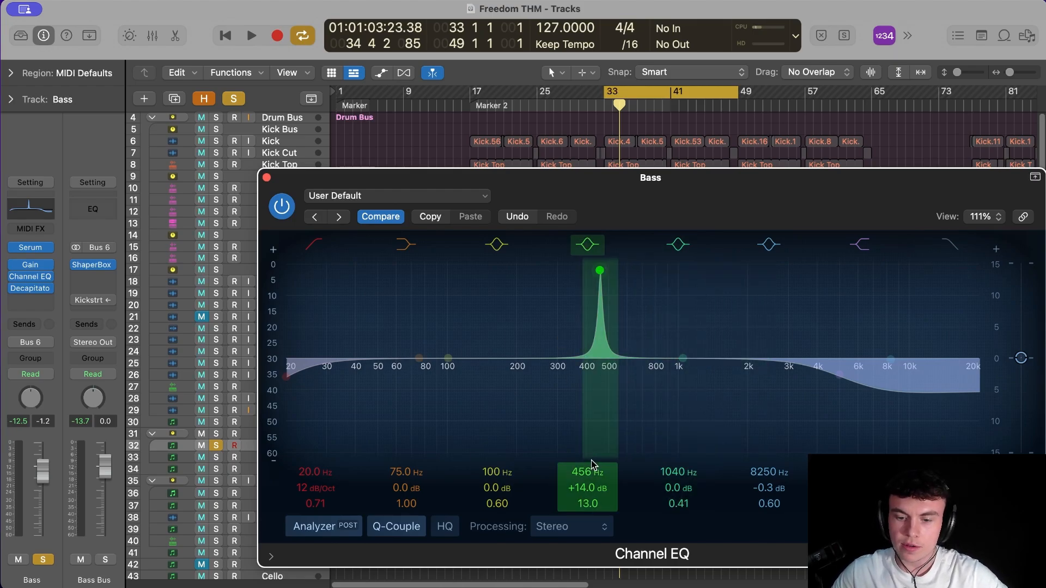
Step: Move the boosted EQ band to 55.5 Hz and narrow its Q to 18.0
left_click_drag(690, 201, 598, 158)
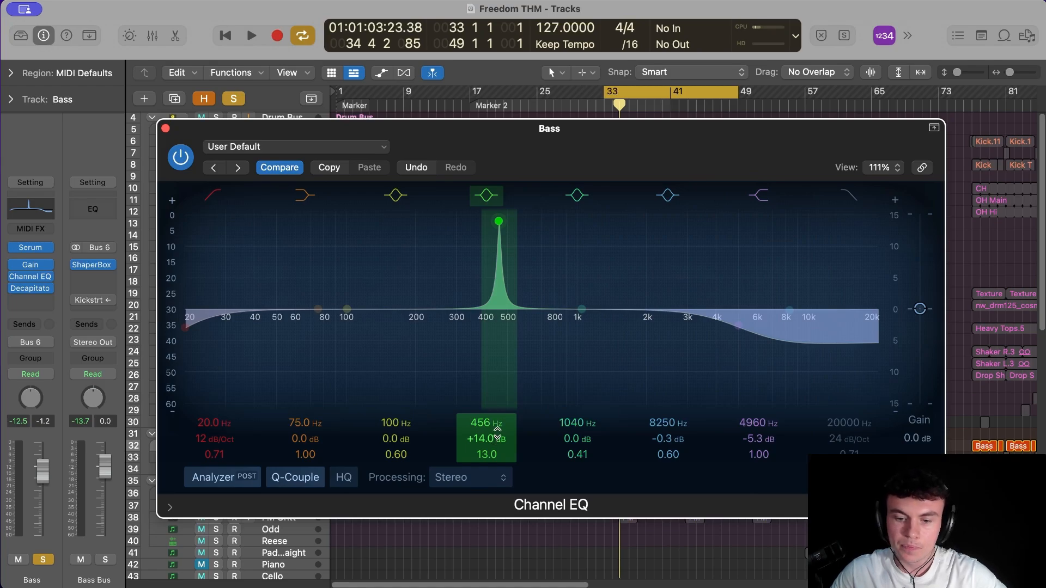
left_click_drag(497, 430, 497, 487)
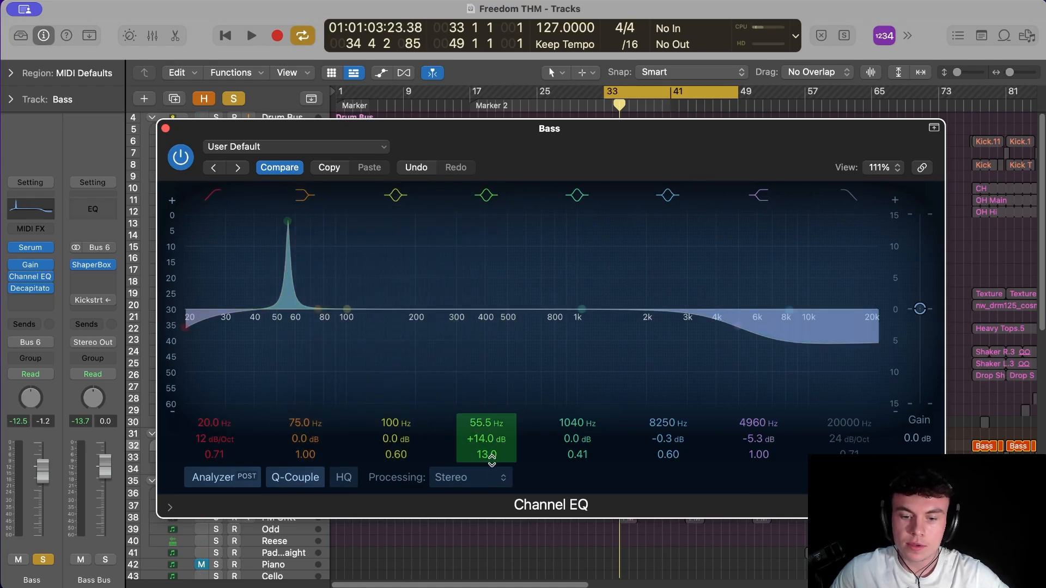
left_click_drag(492, 460, 492, 450)
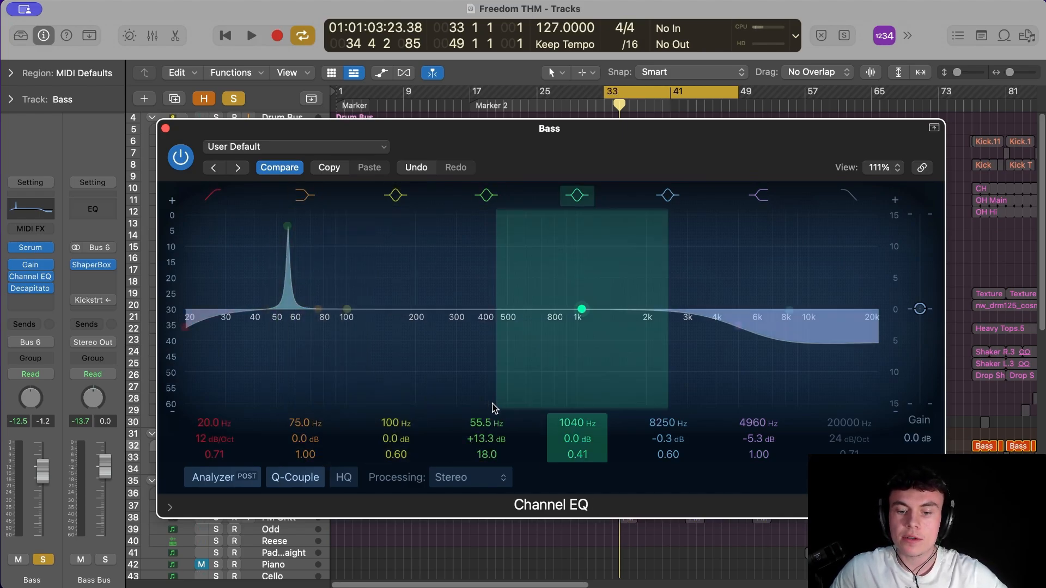
Step: Turn the narrow EQ band into a -9.1 dB cut at 436 Hz and close the Channel EQ
left_click_drag(287, 225, 506, 359)
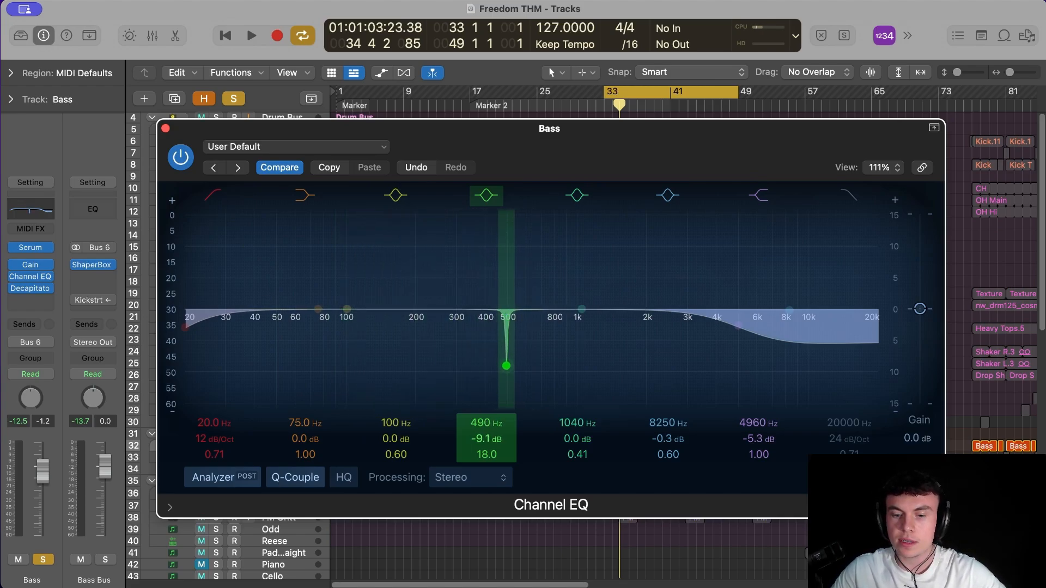
mouse_move(489, 422)
left_mouse_down()
mouse_move(489, 436)
mouse_move(489, 422)
left_mouse_up()
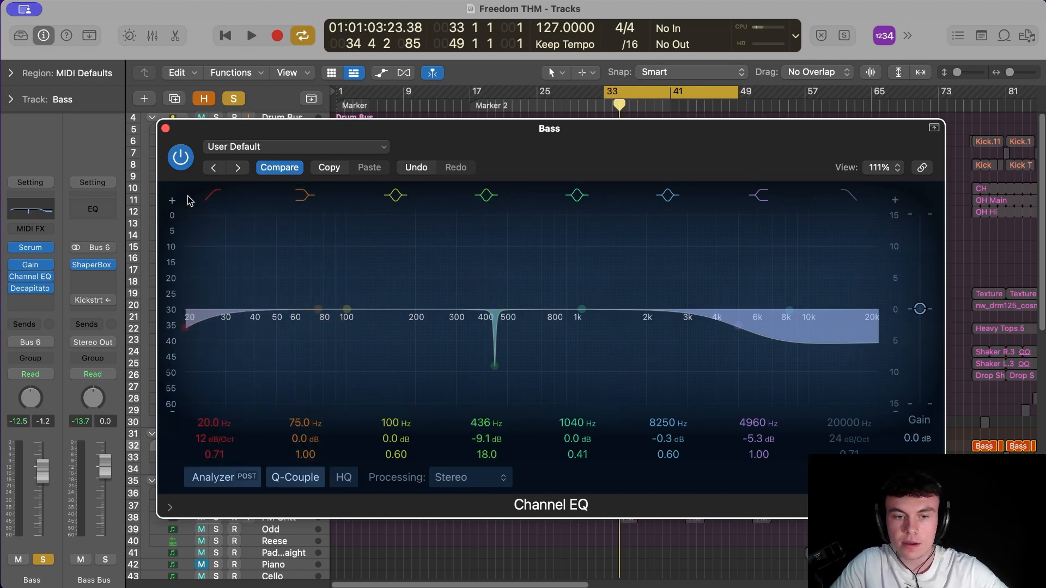
left_click(165, 128)
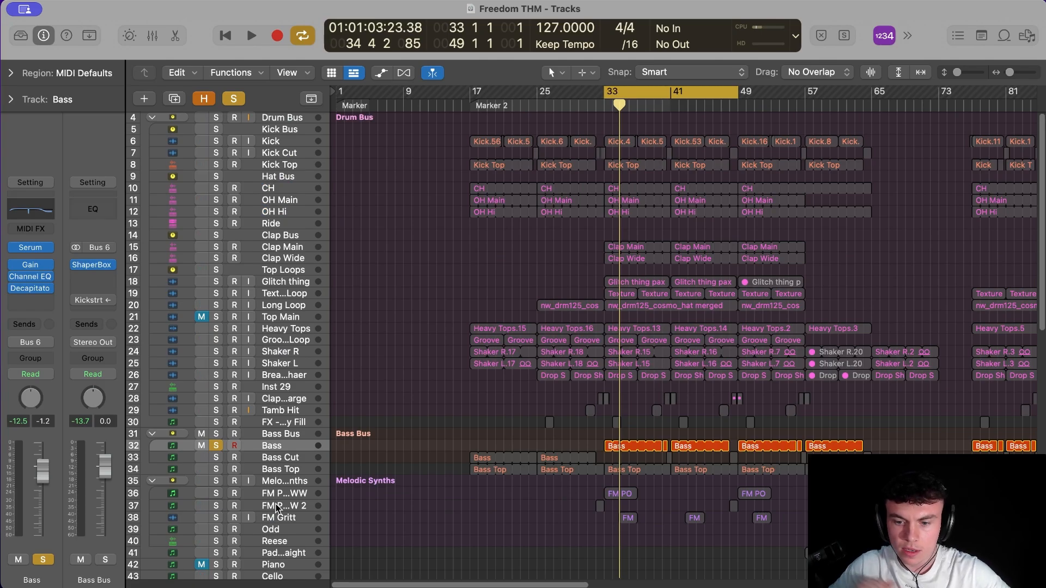
Step: Select the Bass Top track to examine its channel strip
scroll(322, 417, "down", 3)
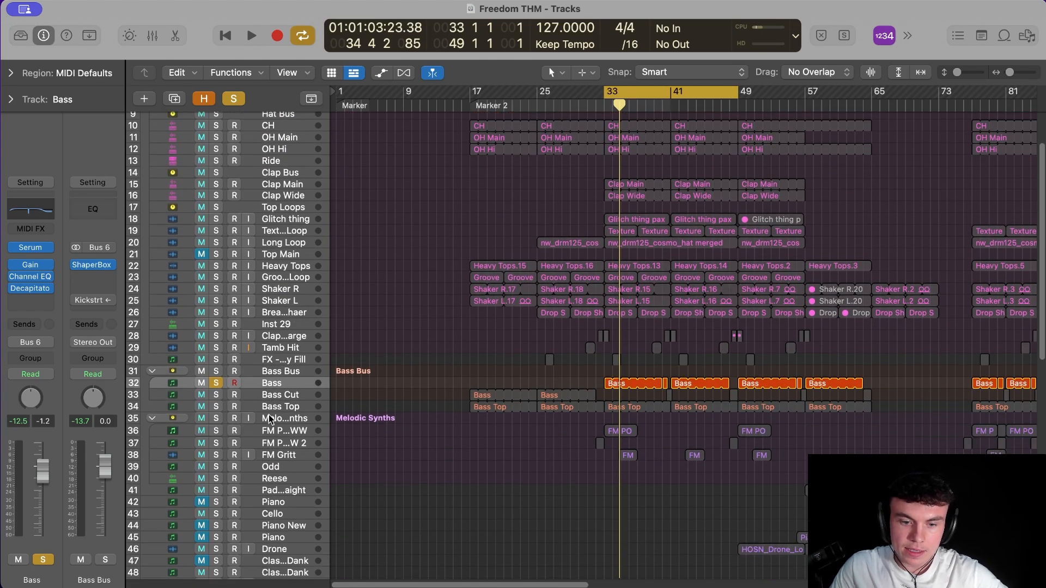
left_click(248, 403)
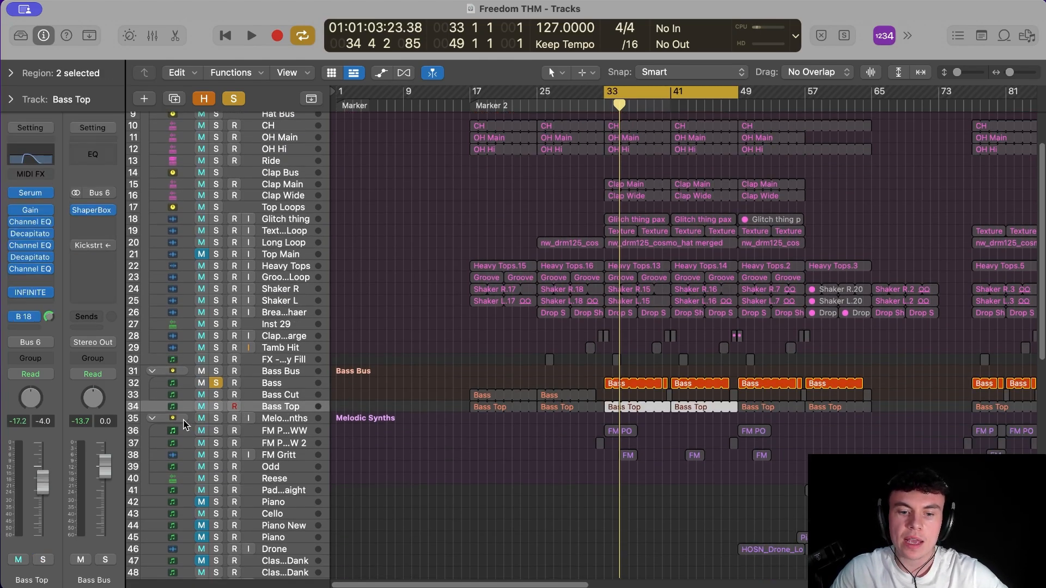
Step: Switch the solo from the Bass track to Bass Top and play back the soloed part
left_click(216, 383)
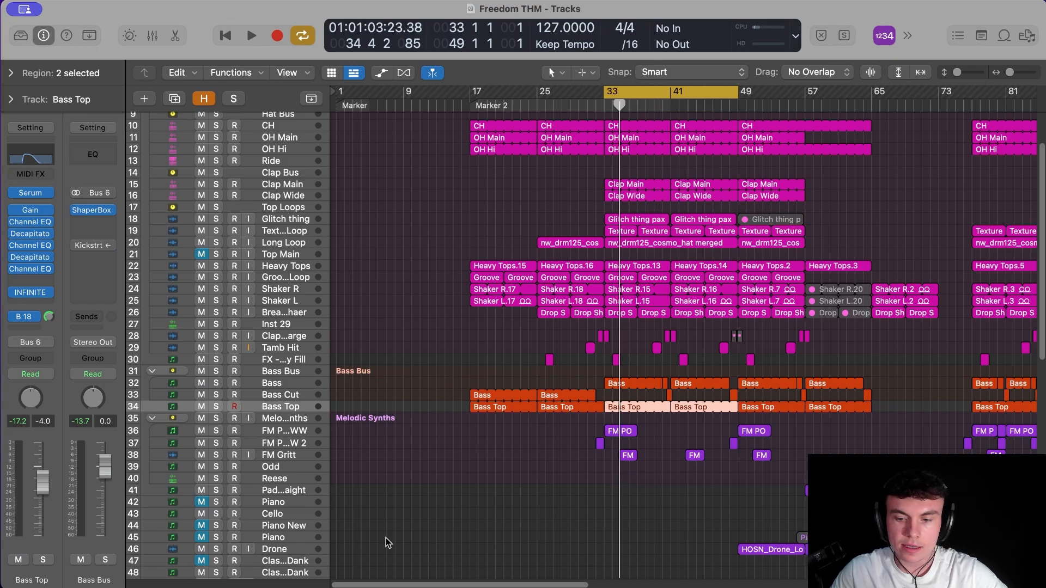
key("s")
key("space")
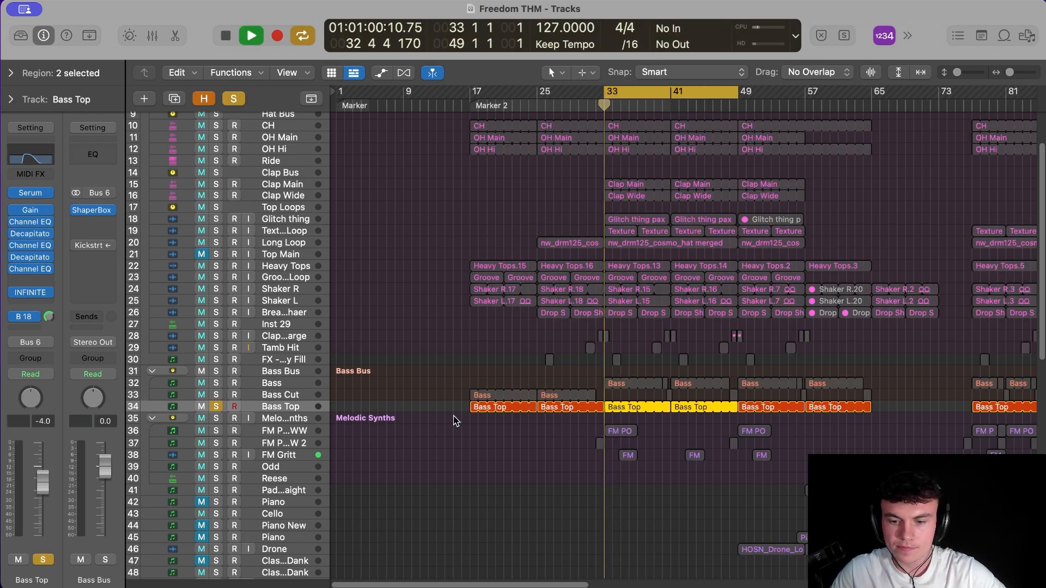
key("space")
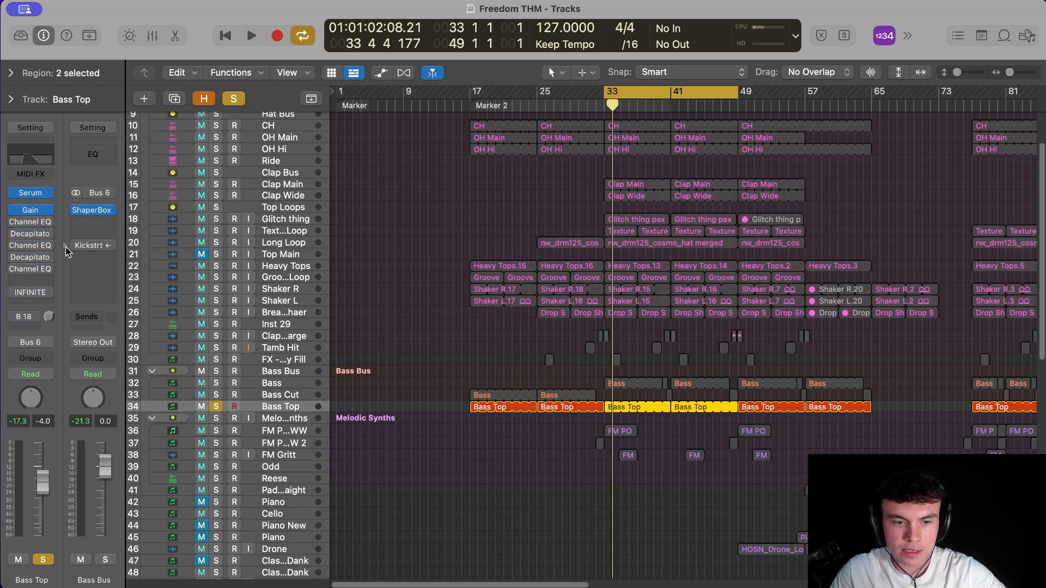
Step: Re-enable Bass Top's bypassed inserts, from the first Channel EQ to INFINITE, and its B 18 send during playback
key("space")
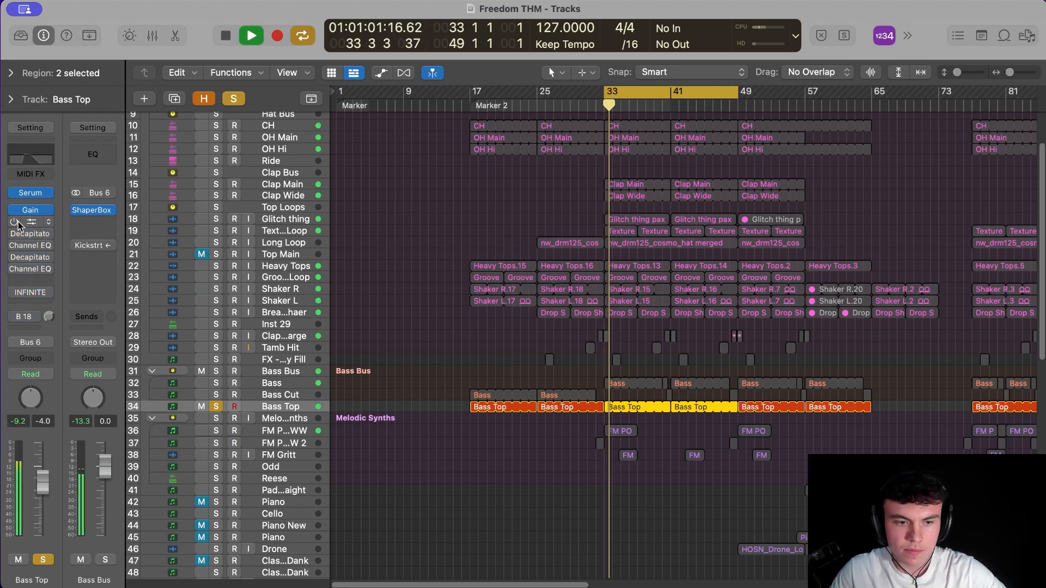
left_click_drag(15, 222, 17, 300)
left_click(17, 317)
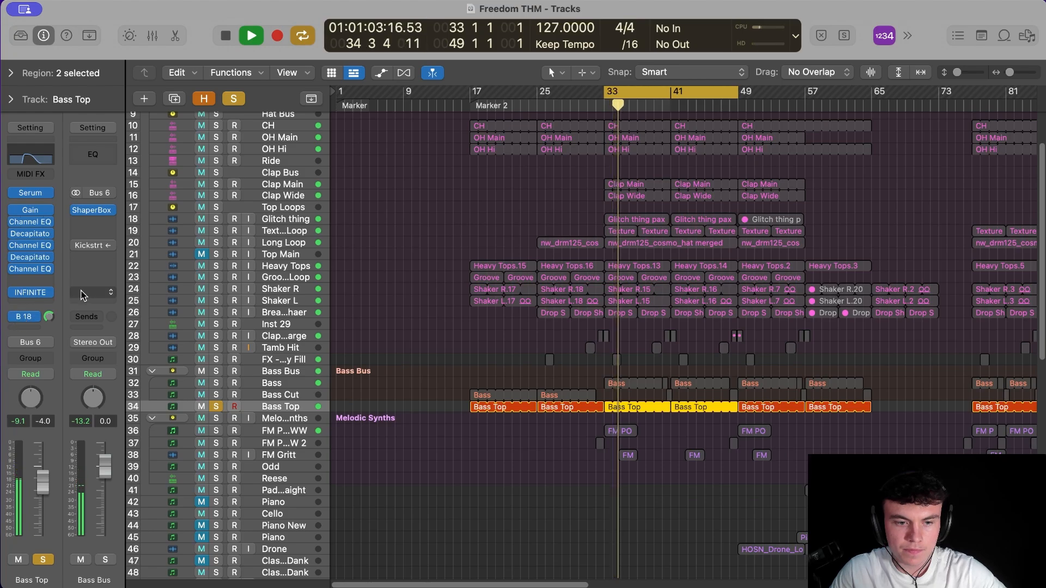
key("space")
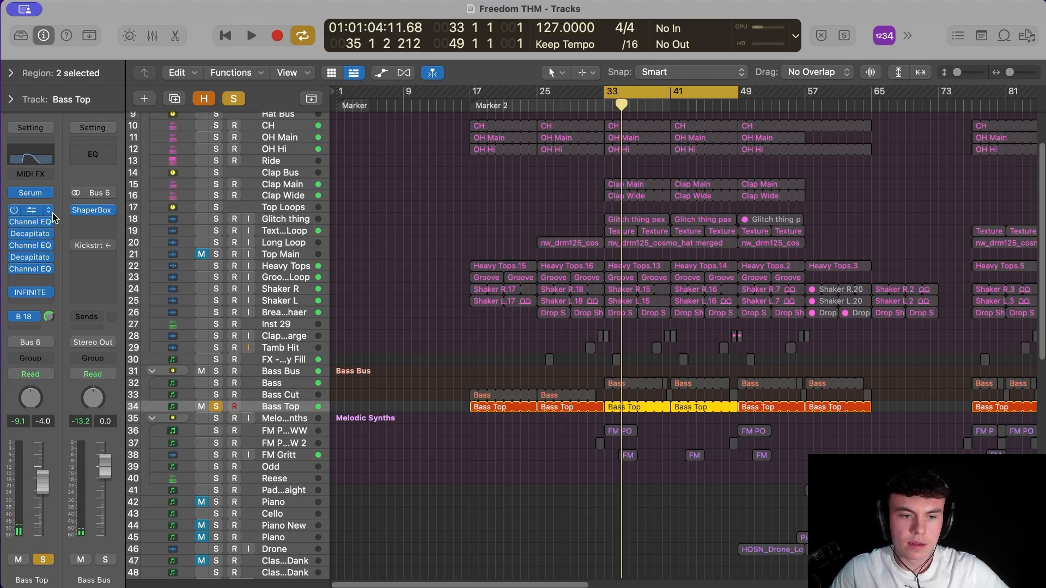
Step: Review Bass Top's first Channel EQ curve and its Decapitator settings, closing each plug-in
left_click(30, 222)
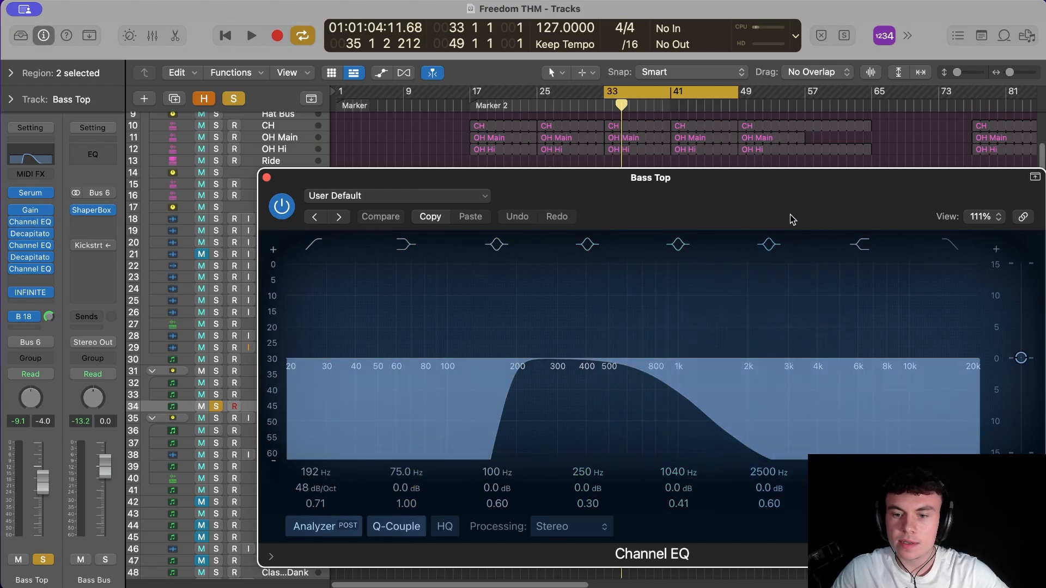
left_click_drag(791, 220, 790, 186)
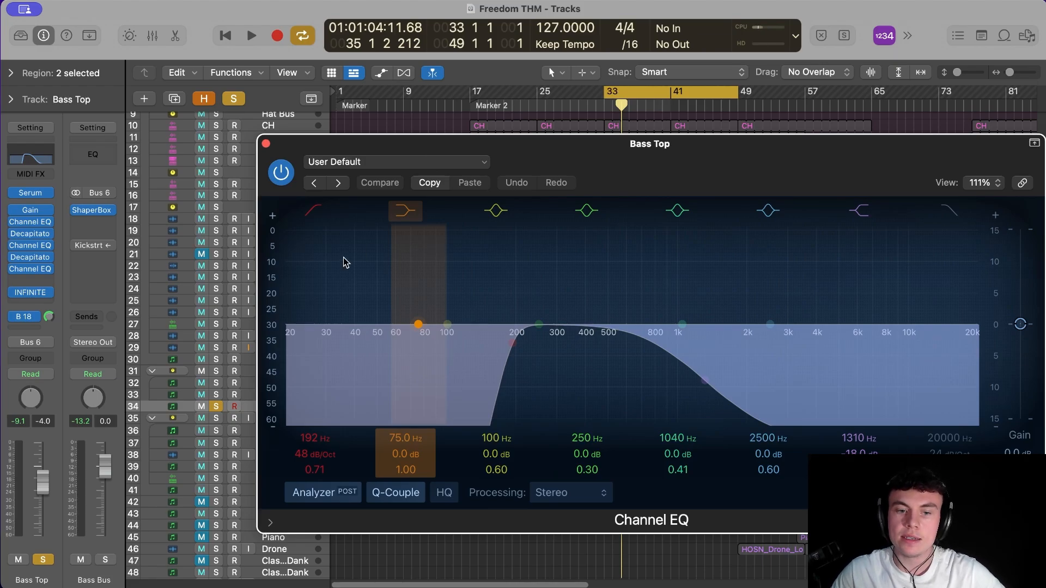
left_click(266, 143)
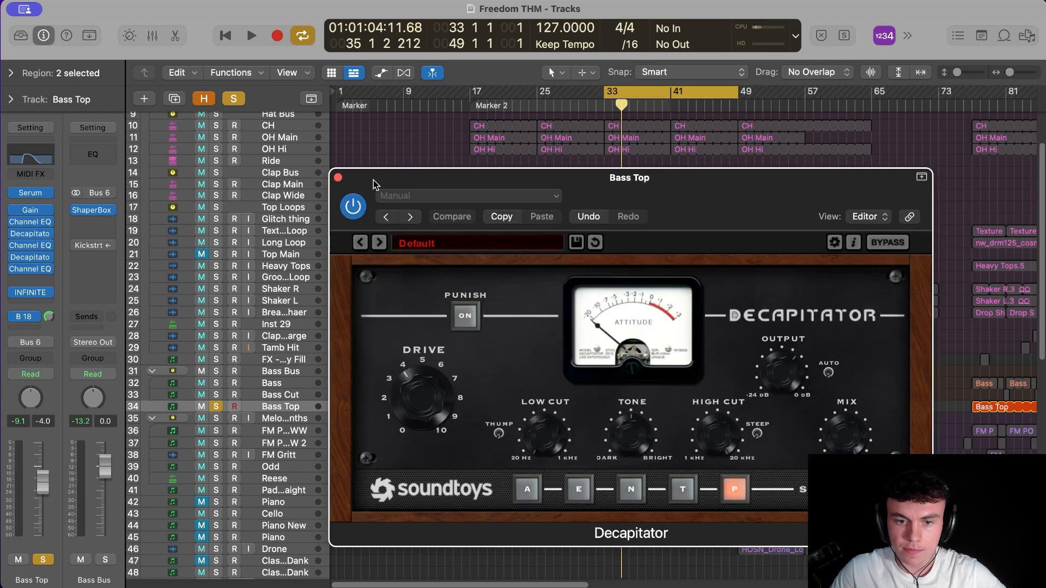
left_click(338, 178)
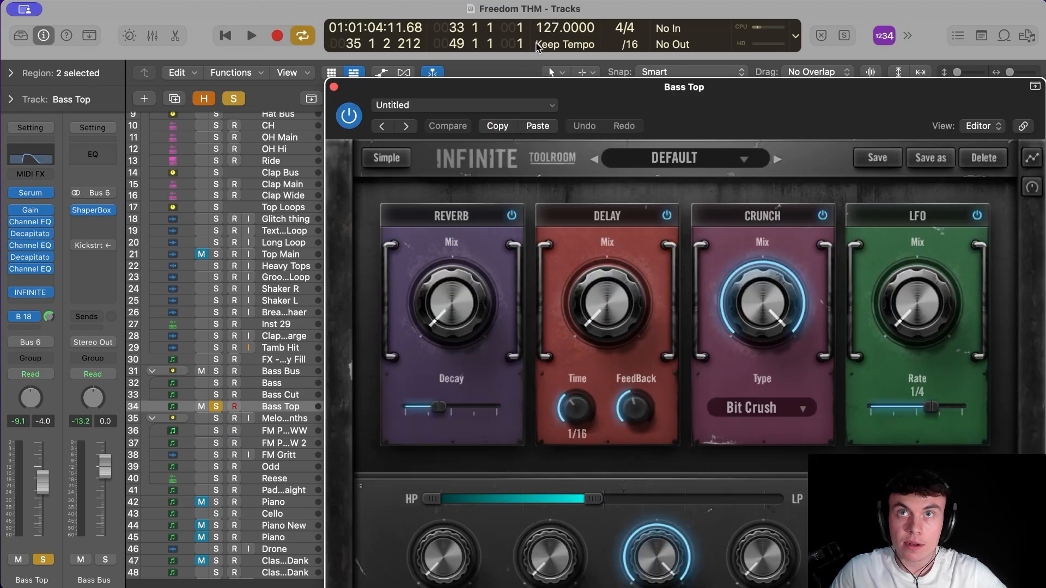
Step: Examine the Crunch settings in Bass Top's INFINITE plug-in, and close it
left_click_drag(755, 102, 567, 69)
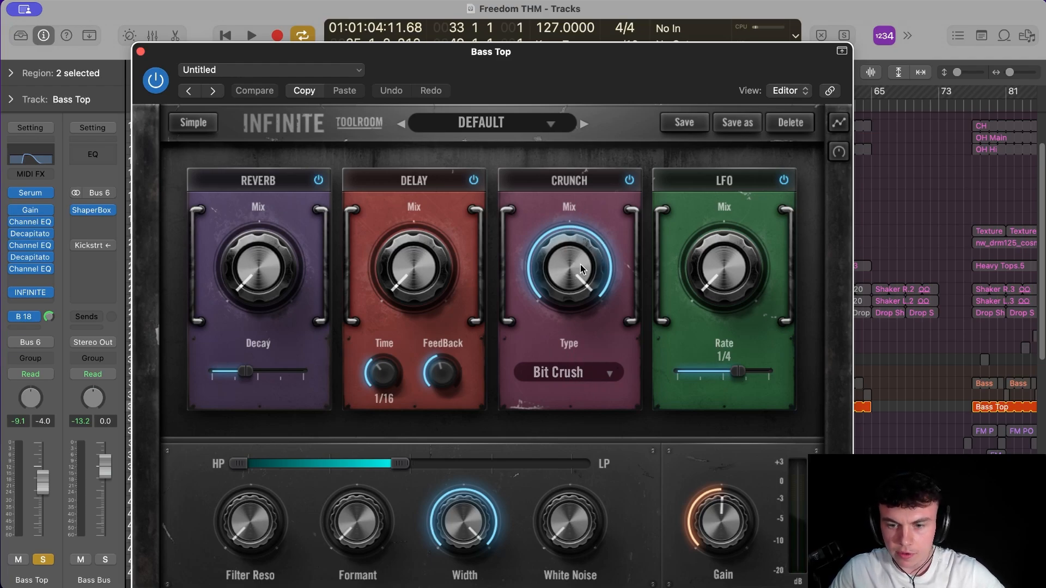
left_click_drag(580, 263, 580, 261)
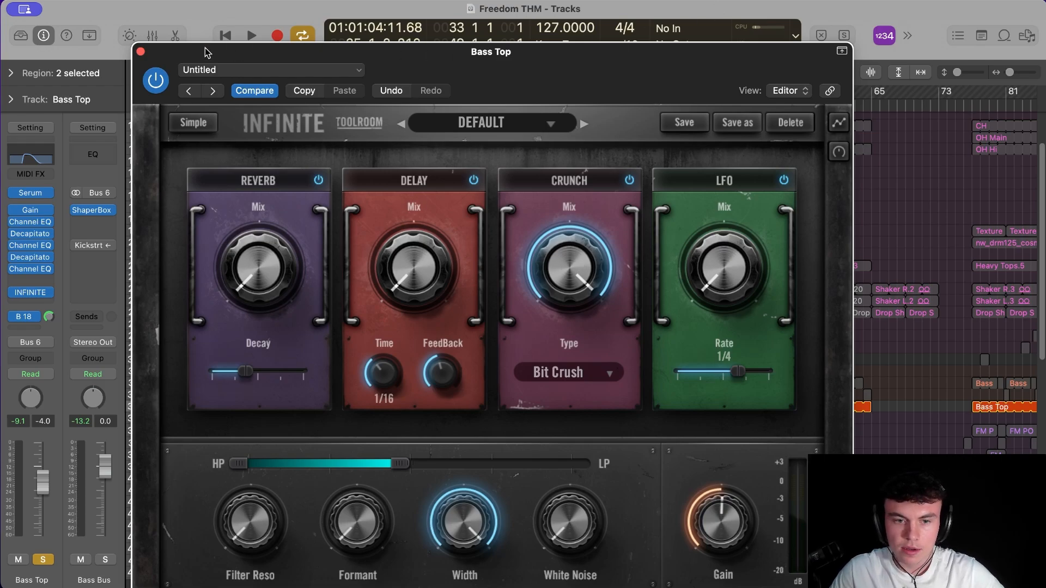
left_click(141, 52)
Step: Select the Bass Bus and examine the volume curve in its ShaperBox, closing the plug-in
left_click(318, 373)
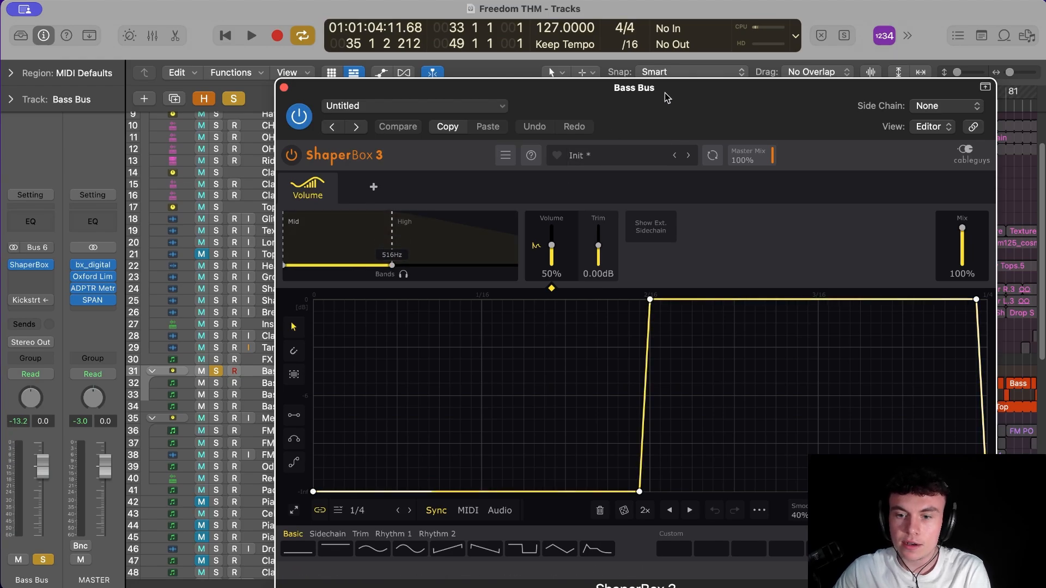
left_click_drag(290, 90, 309, 114)
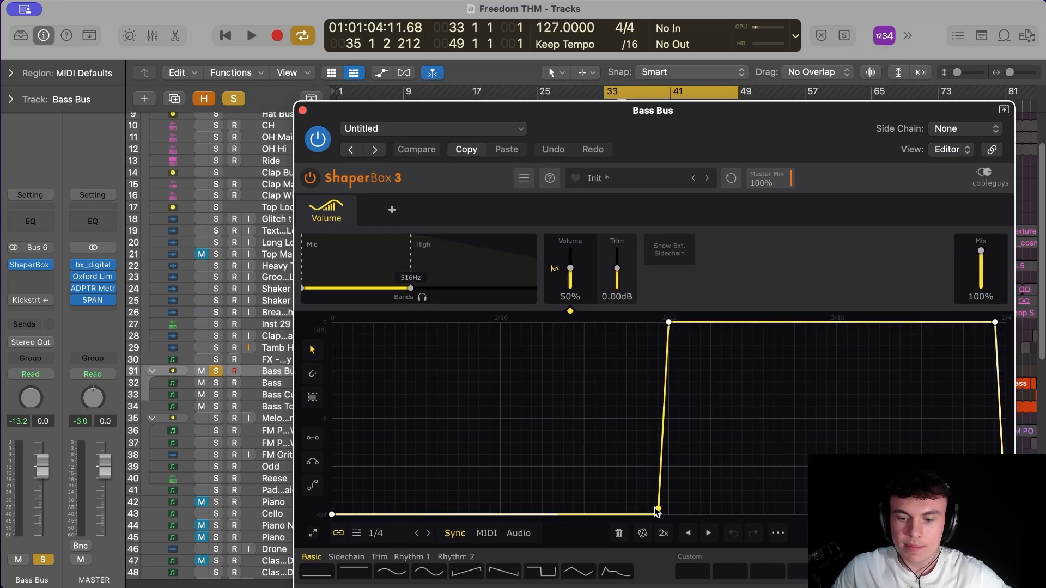
left_click(302, 110)
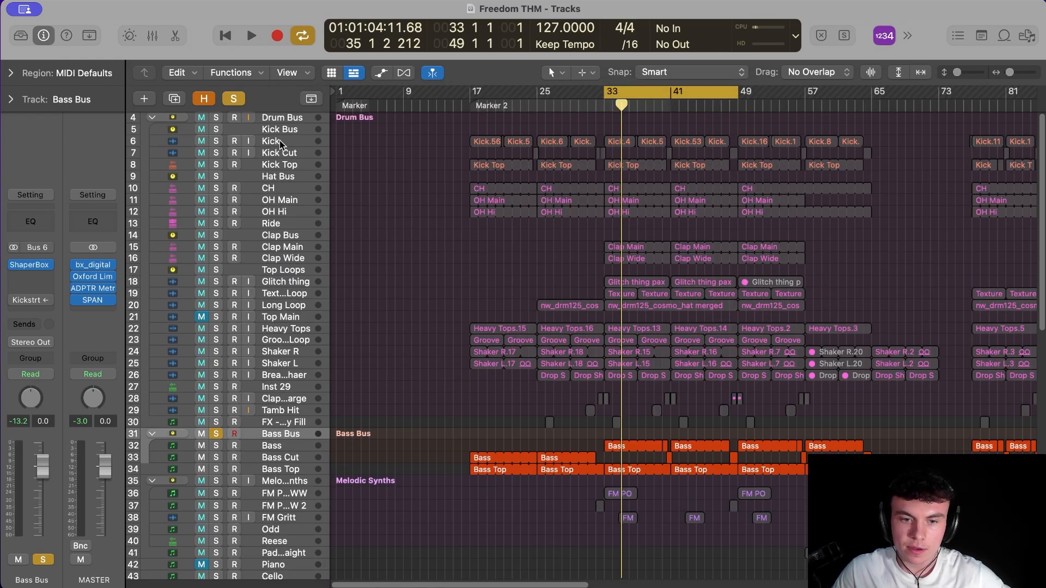
Step: Review the Kick Bus's ShaperBox volume curve, copy its settings, and close the plug-in
left_click(284, 131)
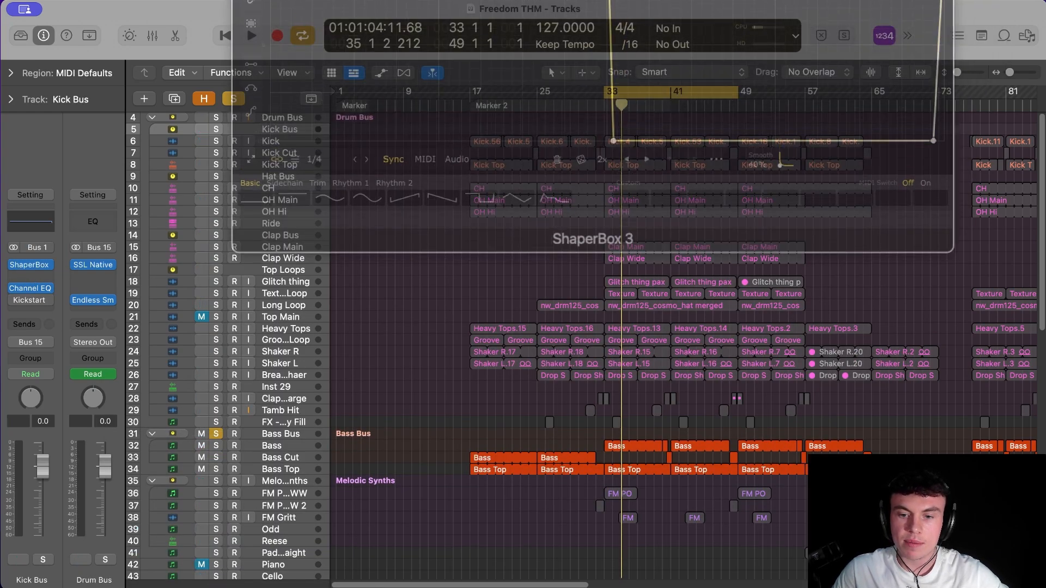
left_click_drag(747, 0, 725, 151)
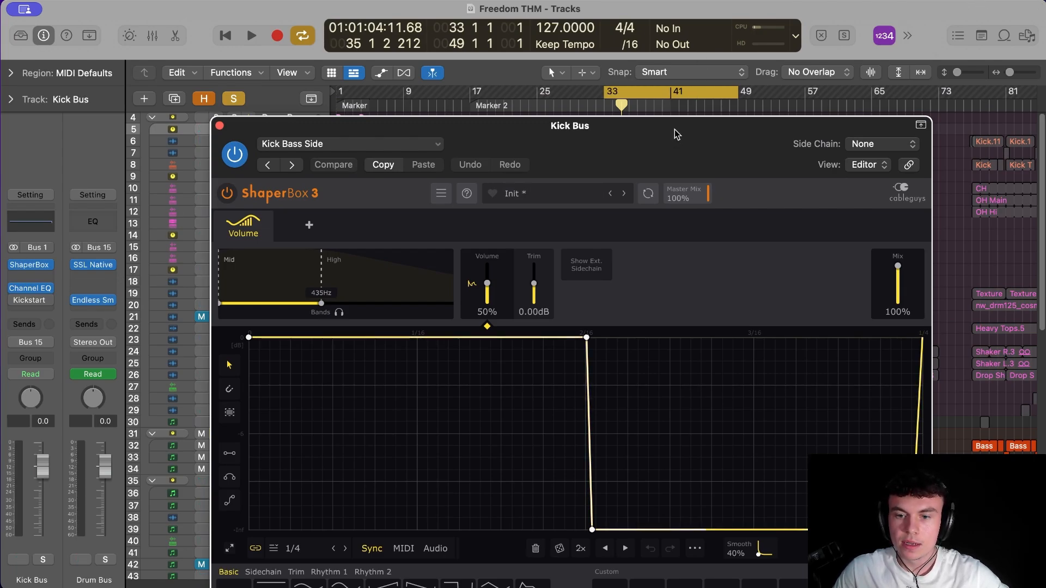
left_click_drag(676, 128, 682, 47)
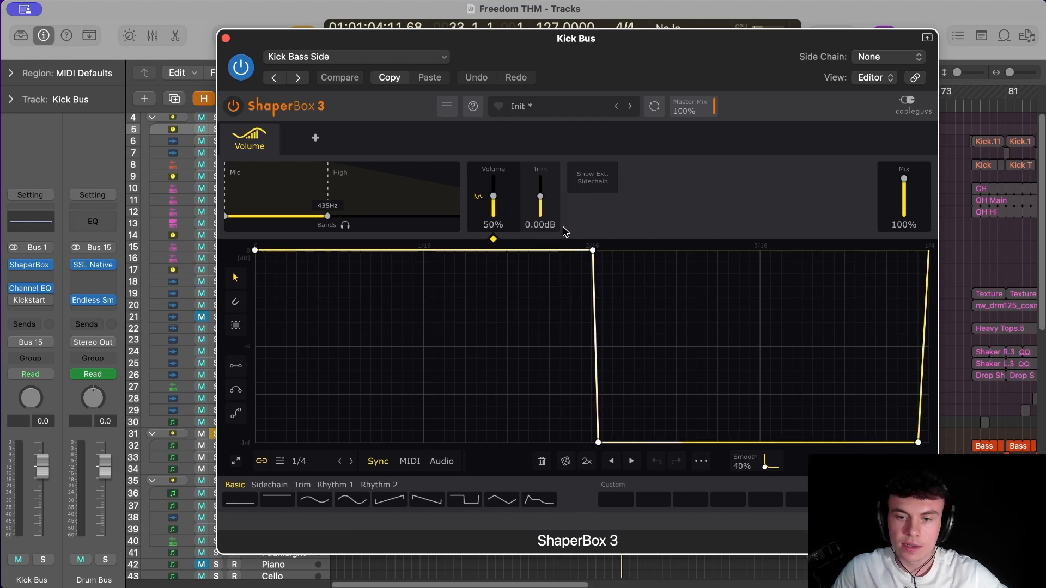
left_click(226, 38)
Step: Paste the Kick Bus's ShaperBox settings into the Bass Bus's ShaperBox and flip the volume wave horizontally
left_click(300, 433)
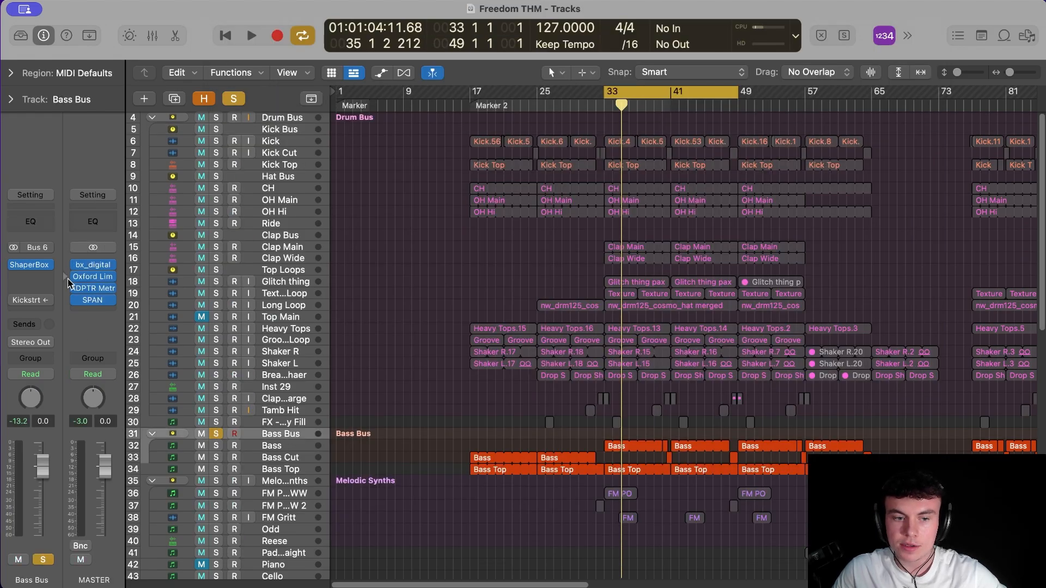
left_click(36, 268)
left_click_drag(607, 135, 586, 111)
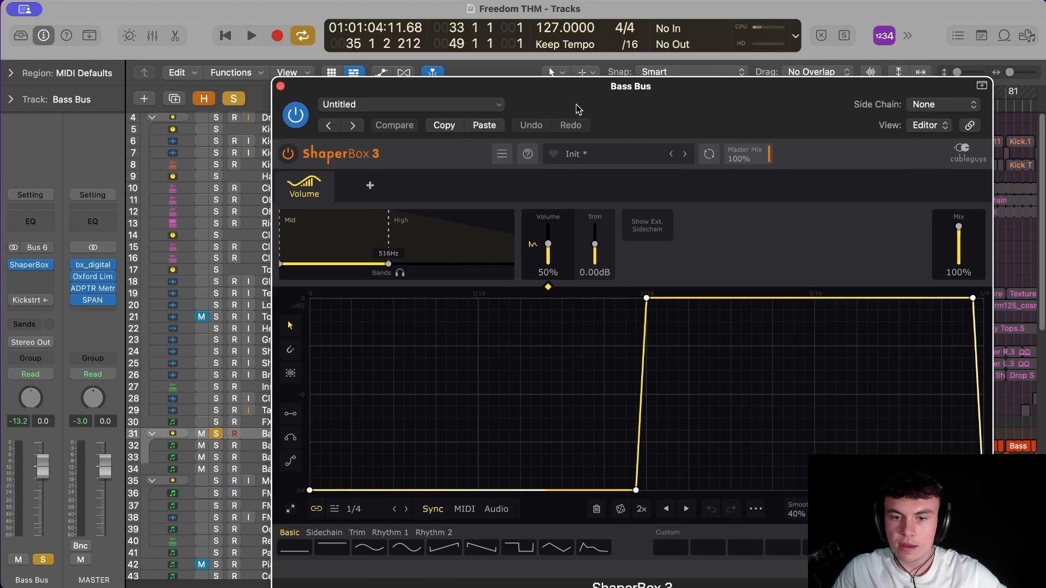
left_click(484, 125)
right_click(557, 398)
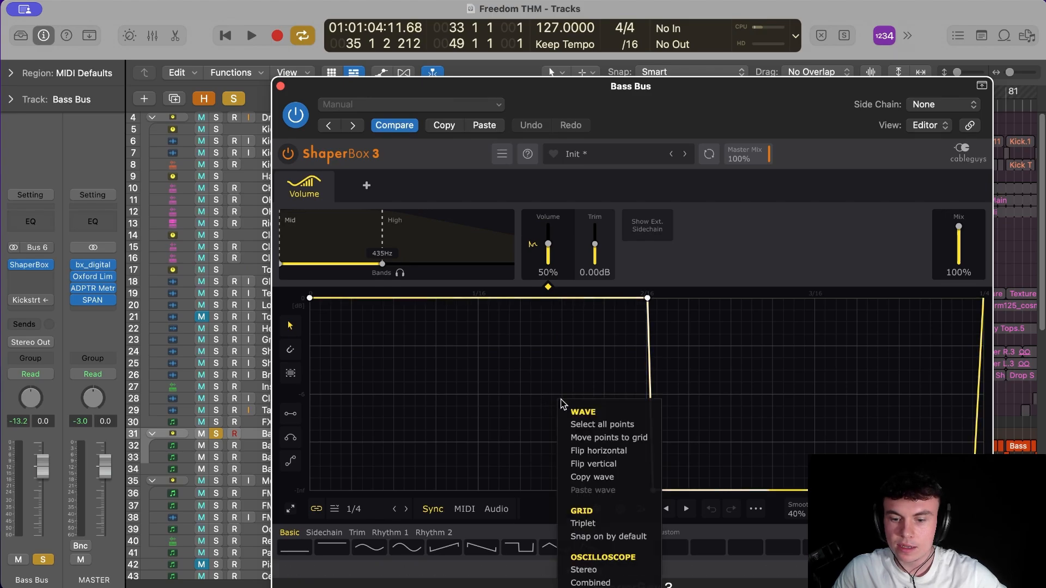
left_click(605, 452)
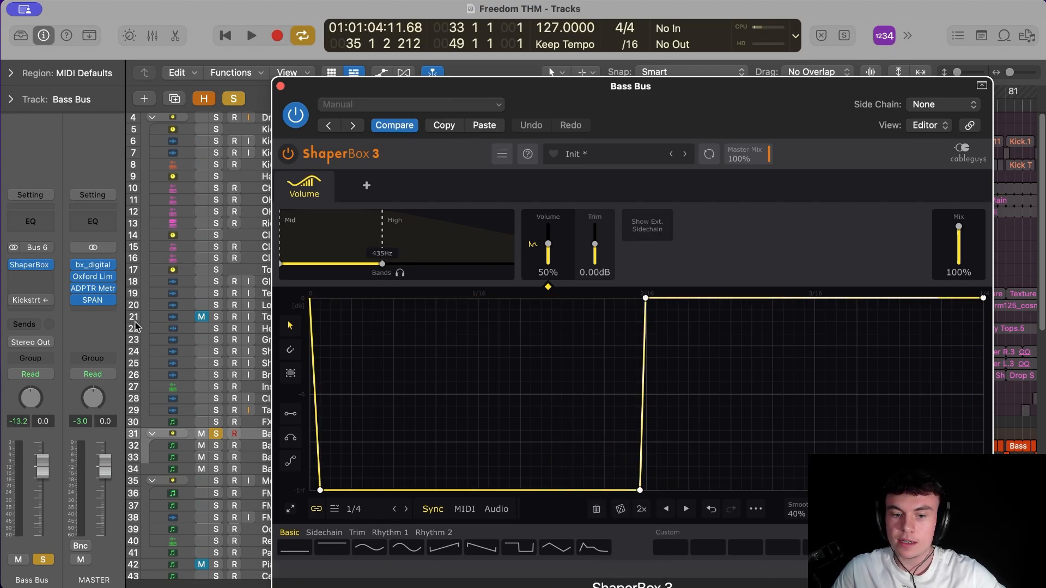
Step: Move the wave's first low point to the very start of the Bass Bus curve and close ShaperBox
left_click_drag(319, 490, 310, 490)
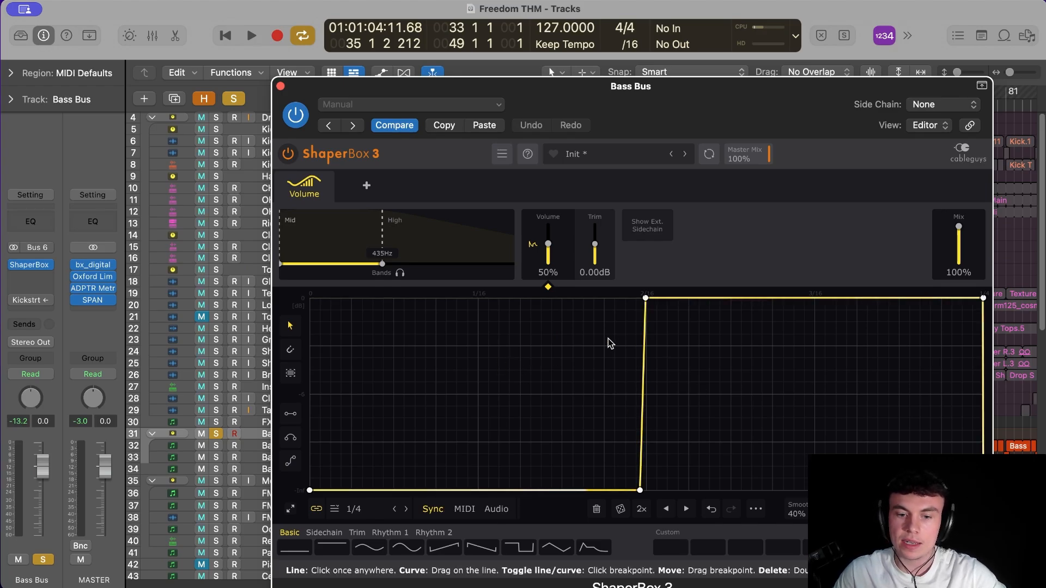
left_click(643, 414)
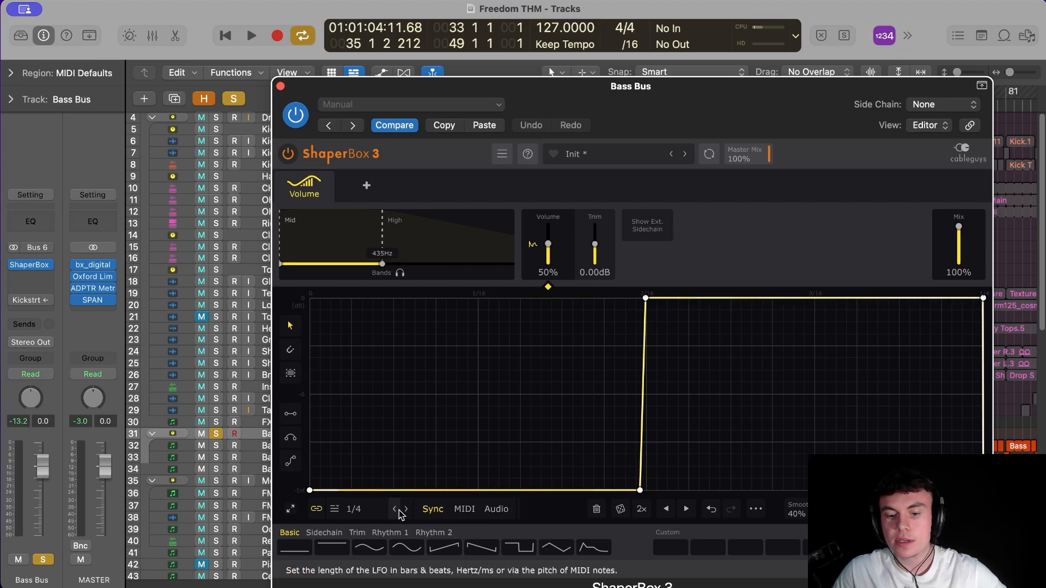
left_click(280, 87)
Step: Examine the soloed Bass Bus's spectrum and level in the MASTER channel's SPAN analyzer during playback
scroll(369, 253, "down", 3)
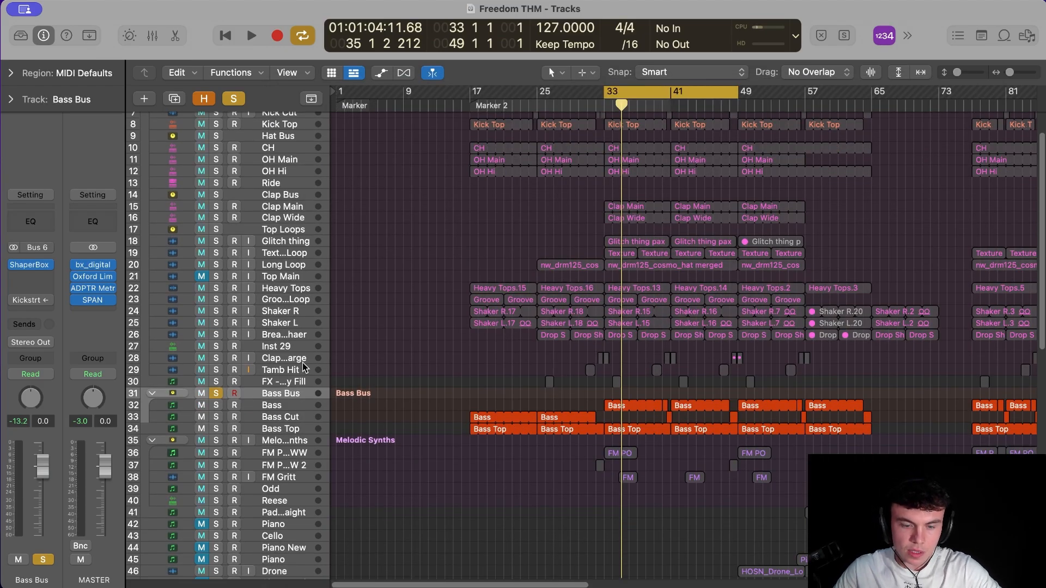
left_click(92, 303)
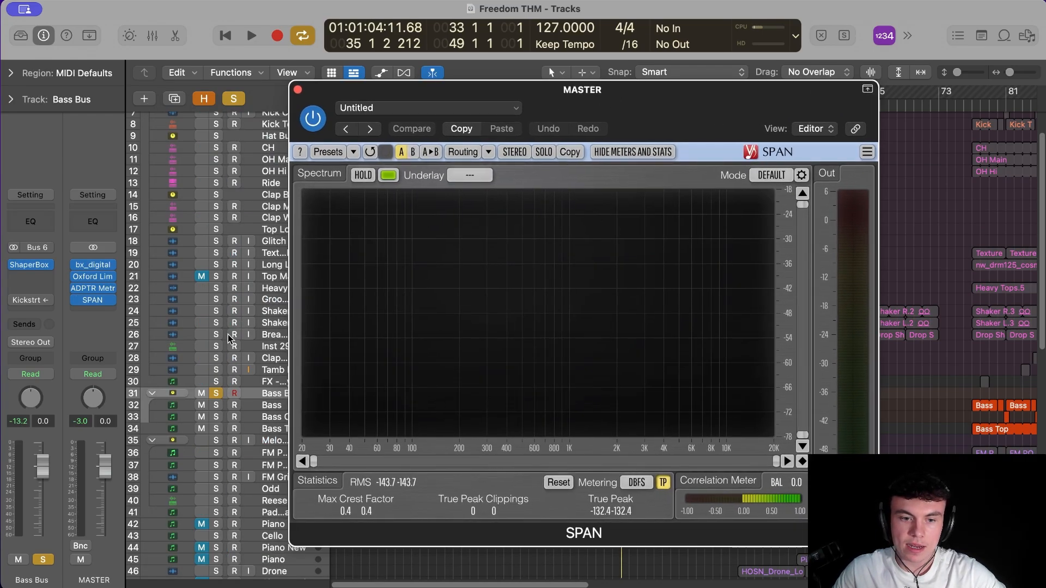
left_click(95, 289)
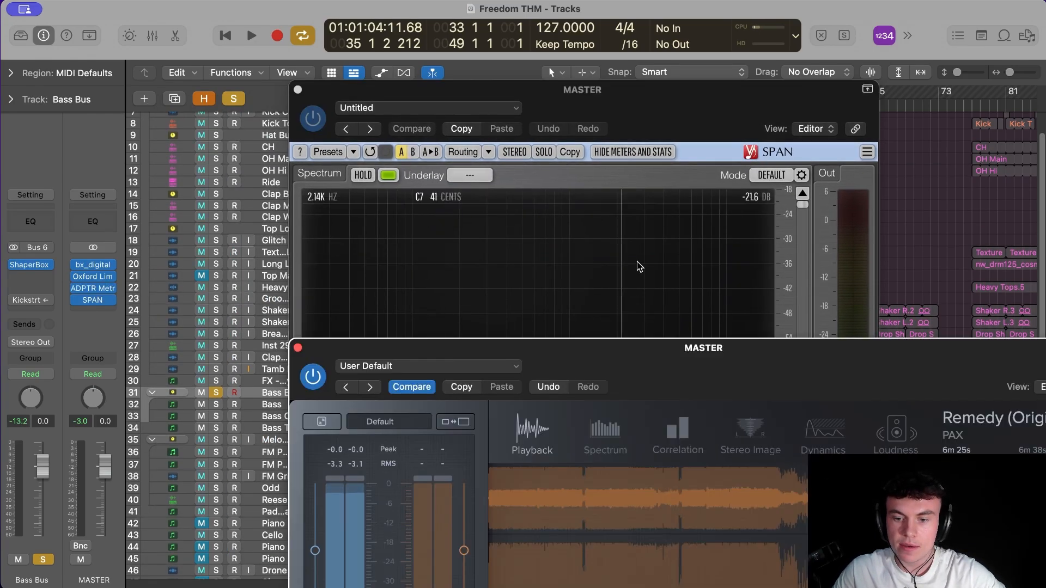
left_click_drag(730, 394, 584, 221)
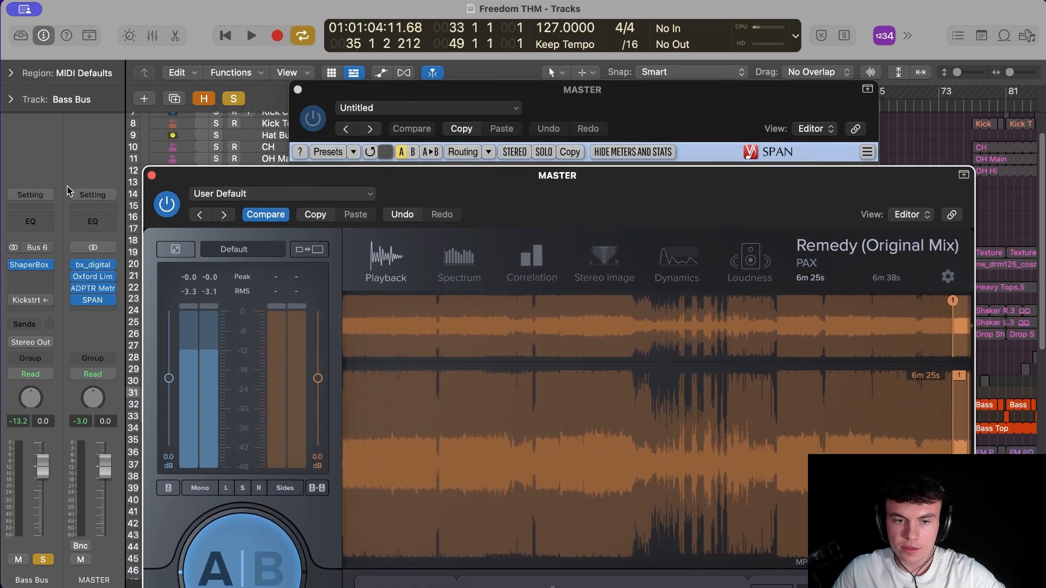
left_click(151, 176)
left_click_drag(620, 124, 719, 147)
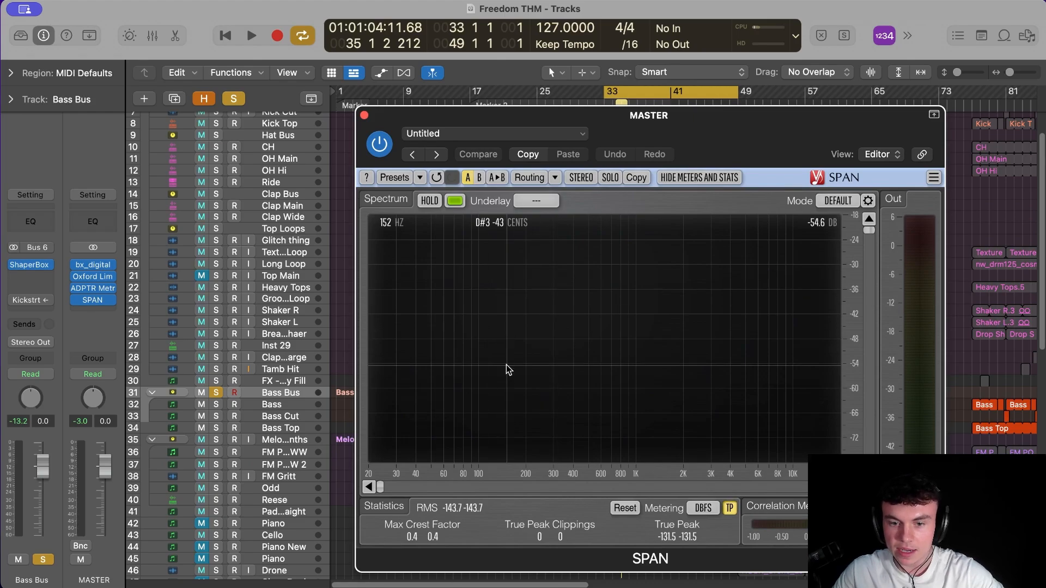
key("space")
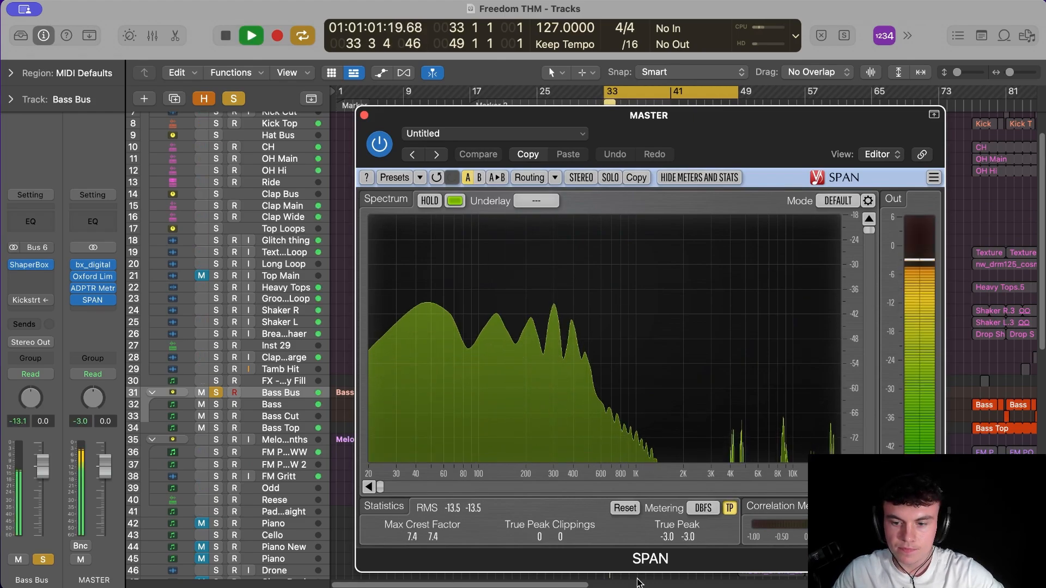
key("space")
Step: Solo the Kick Bus together with the Bass Bus and examine their combined spectrum in SPAN during playback
scroll(235, 248, "up", 2)
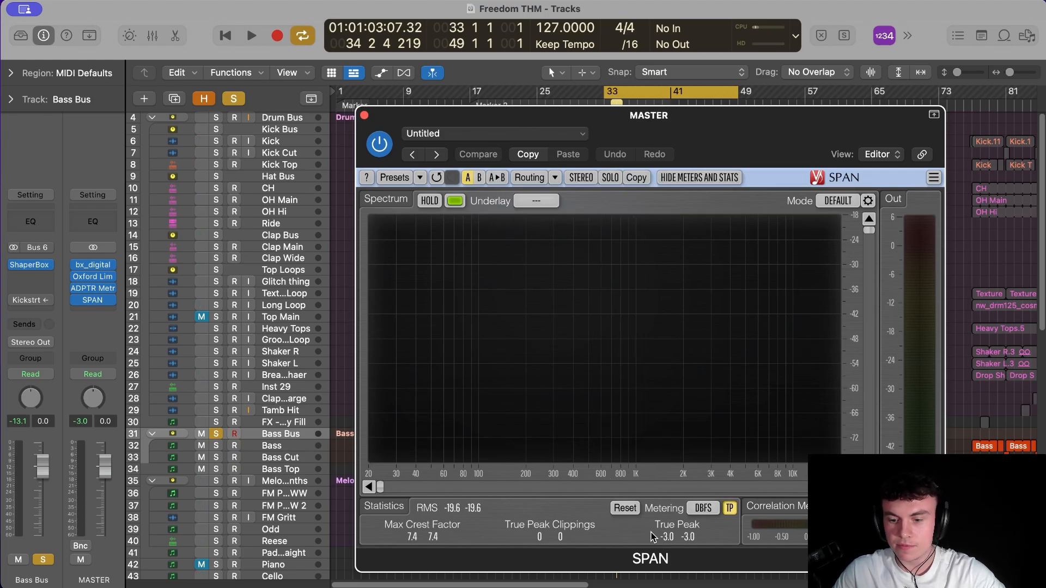
left_click_drag(682, 146, 689, 143)
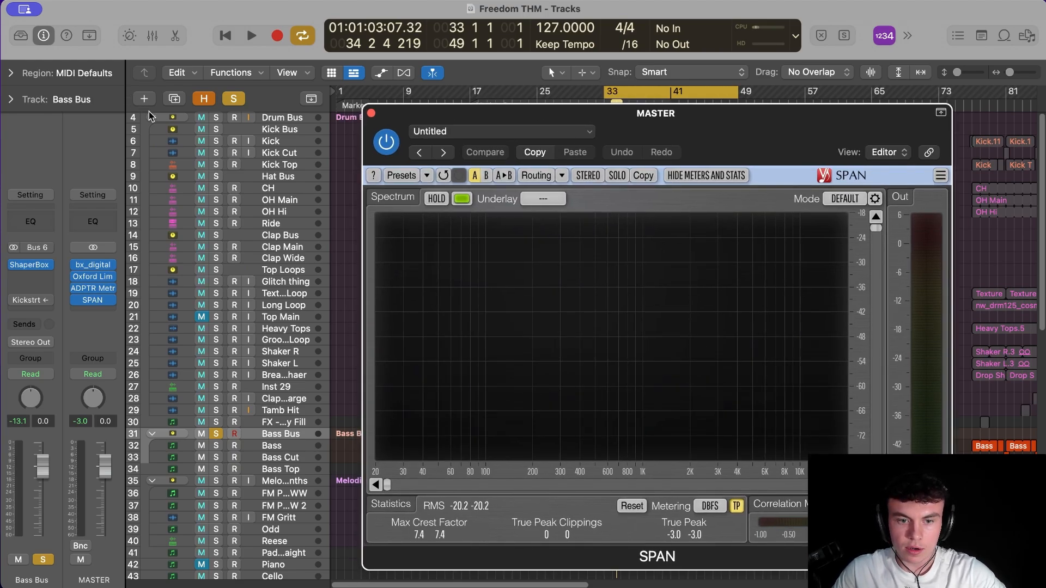
left_click(216, 130)
key("v")
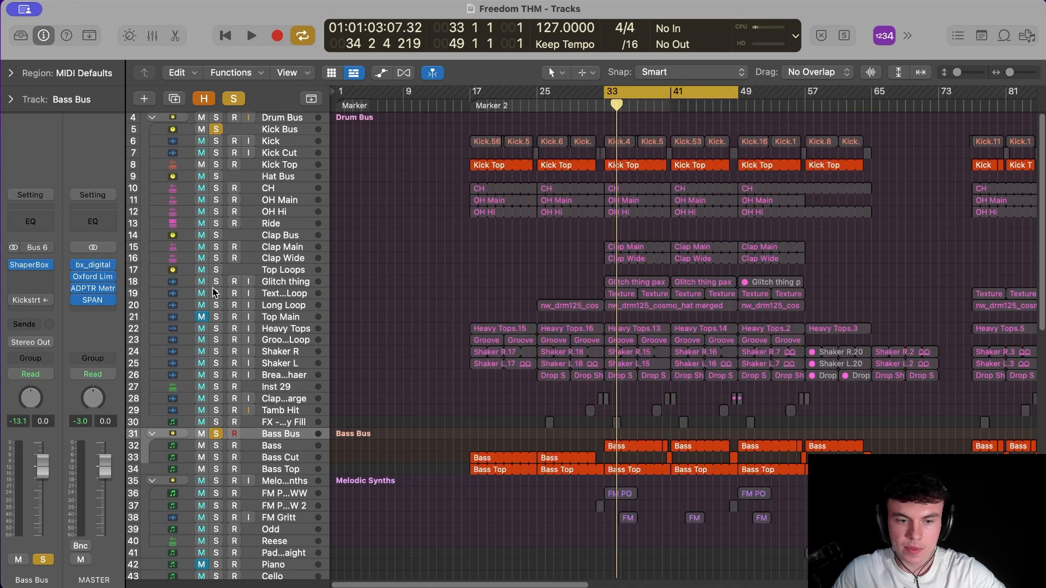
key("space")
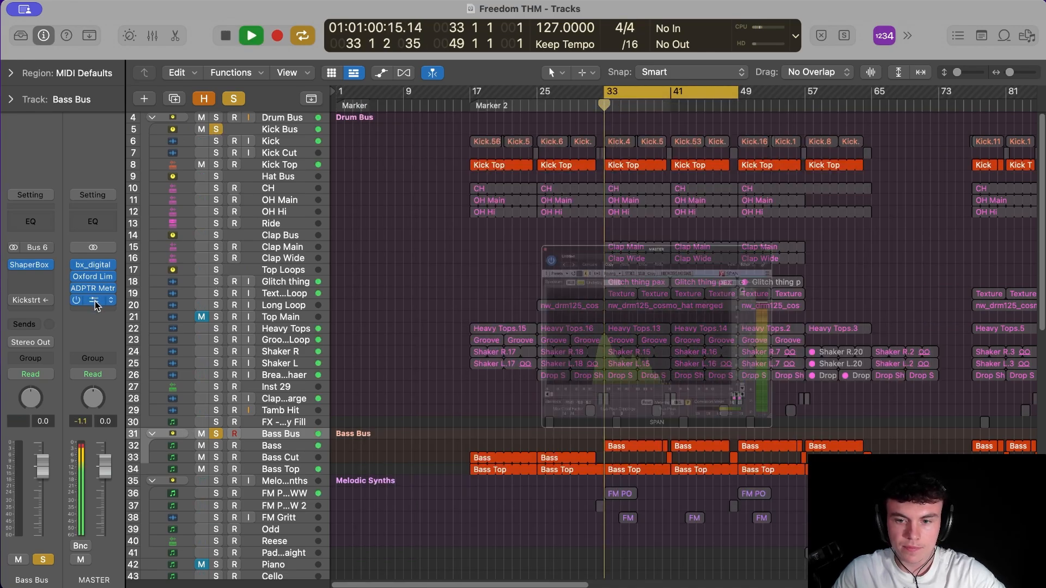
left_click(95, 301)
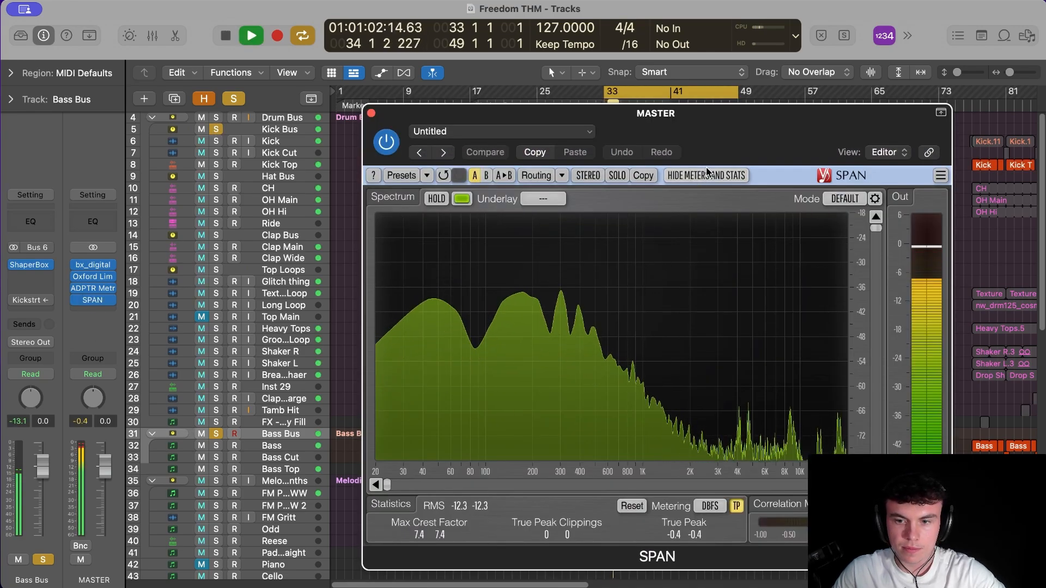
Step: Solo the Kick track along with the Kick and Bass Buses and examine their combined spectrum in SPAN during playback
left_click_drag(710, 143, 676, 352)
key("space")
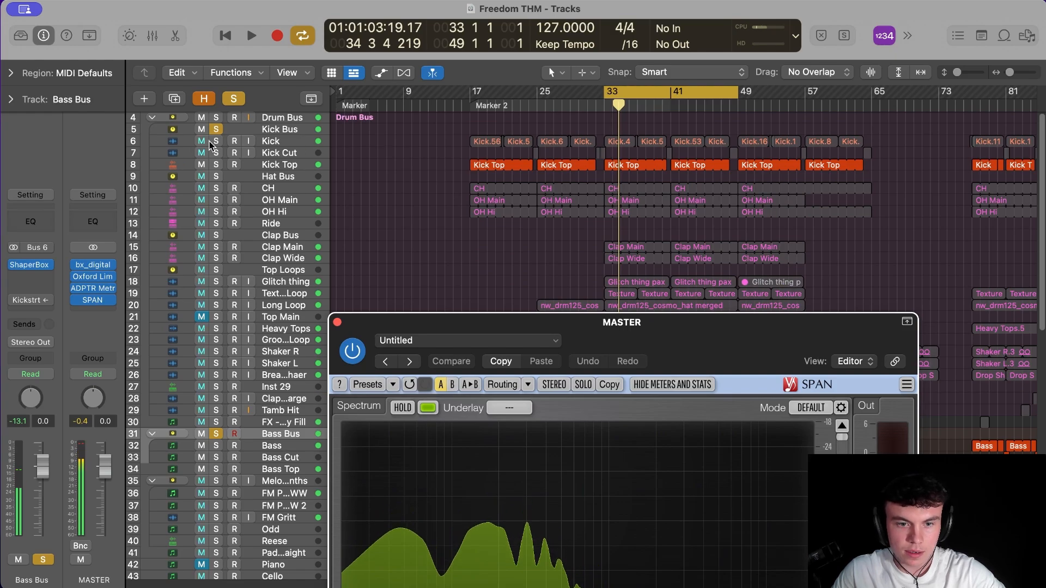
left_click(216, 141)
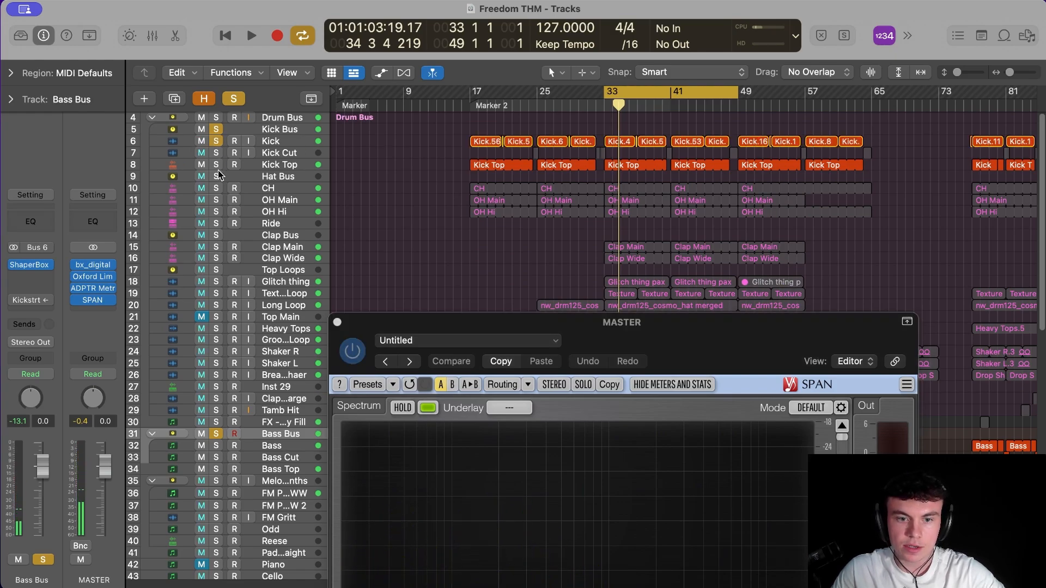
left_click_drag(637, 341, 659, 136)
key("space")
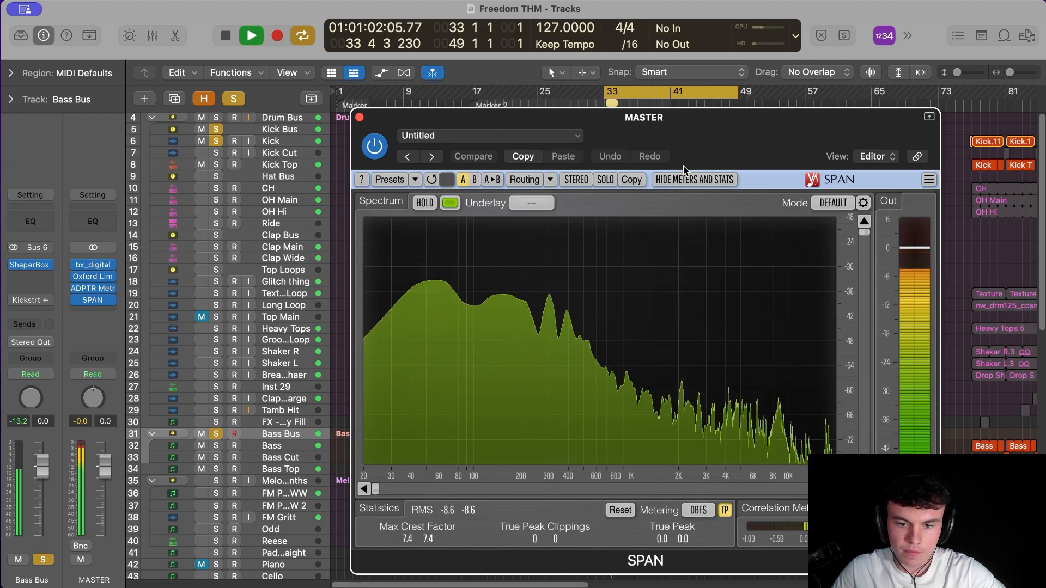
key("space")
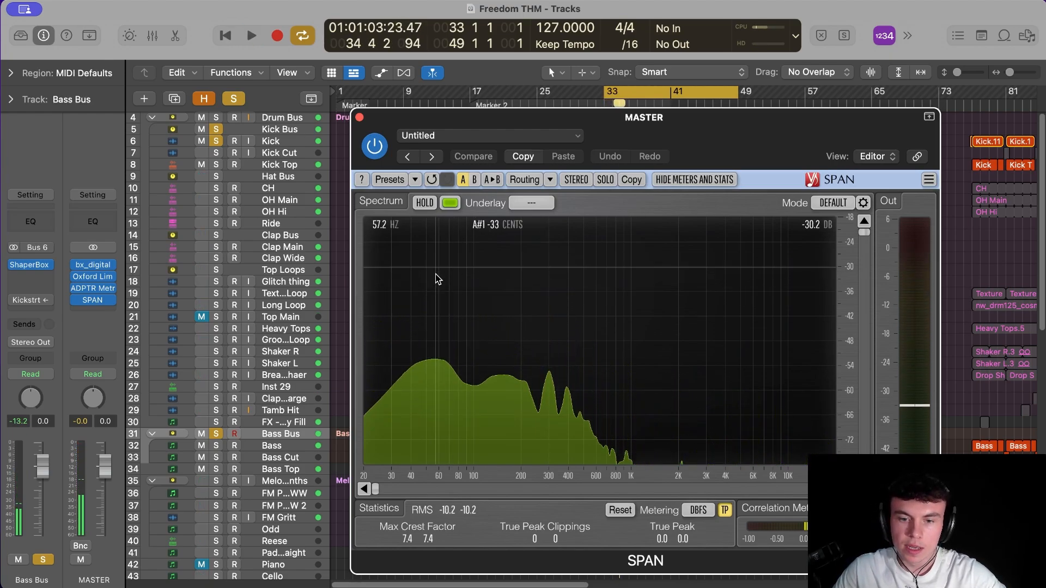
Step: Switch the MASTER's Metric AB to the reference "Remedy (Original Mix)" at 0m 36s and examine its spectrum in SPAN during playback
left_click(92, 288)
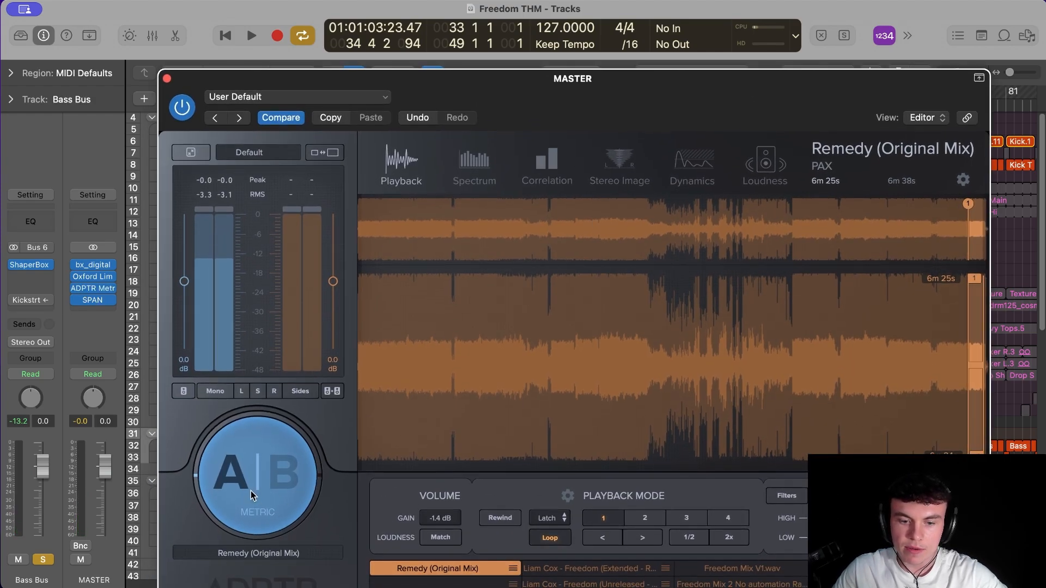
left_click(251, 492)
left_click(379, 374)
left_click(415, 371)
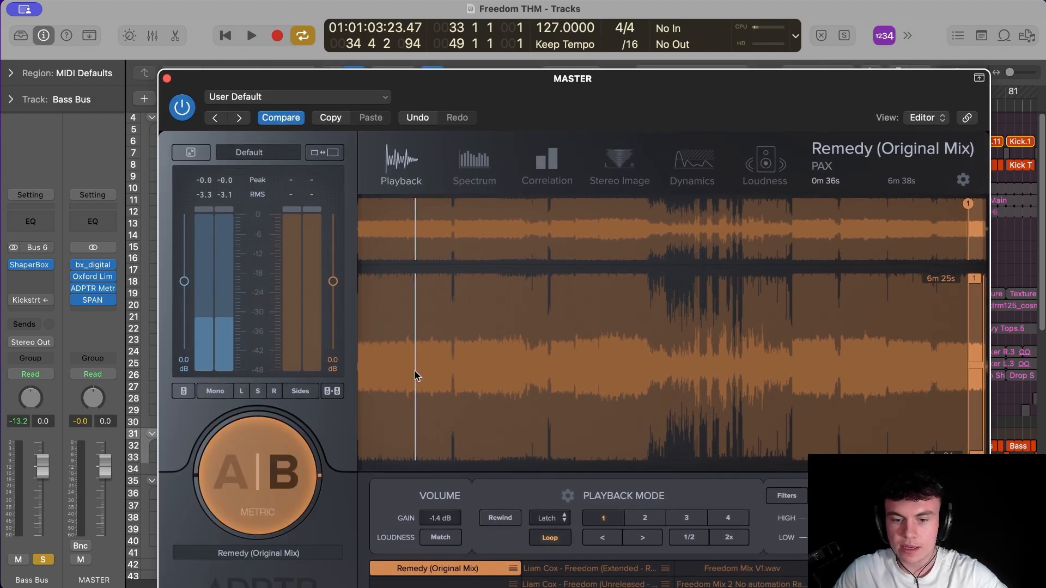
key("space")
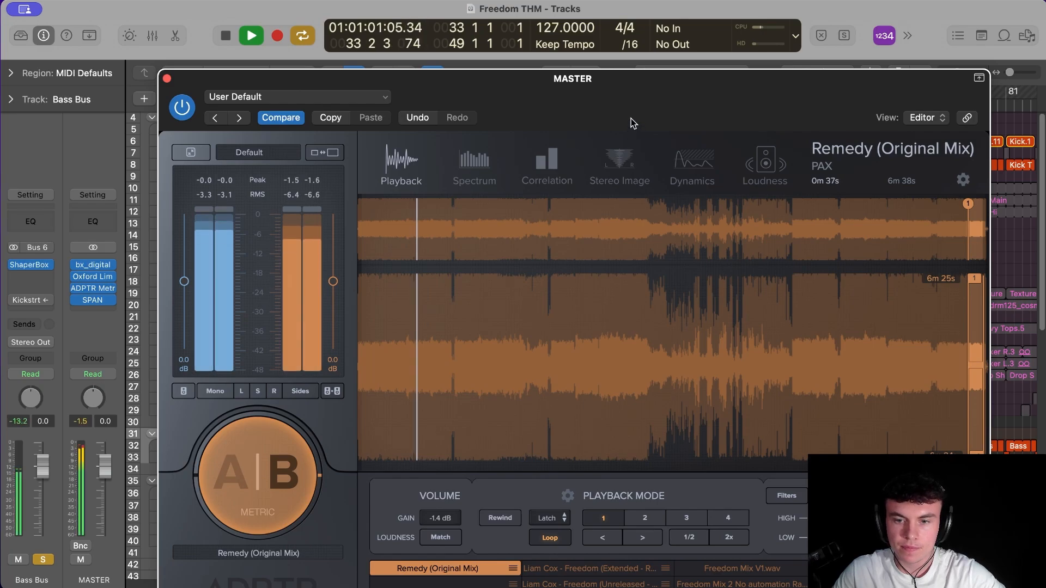
left_click_drag(634, 121, 663, 463)
left_click_drag(696, 134, 771, 92)
key("space")
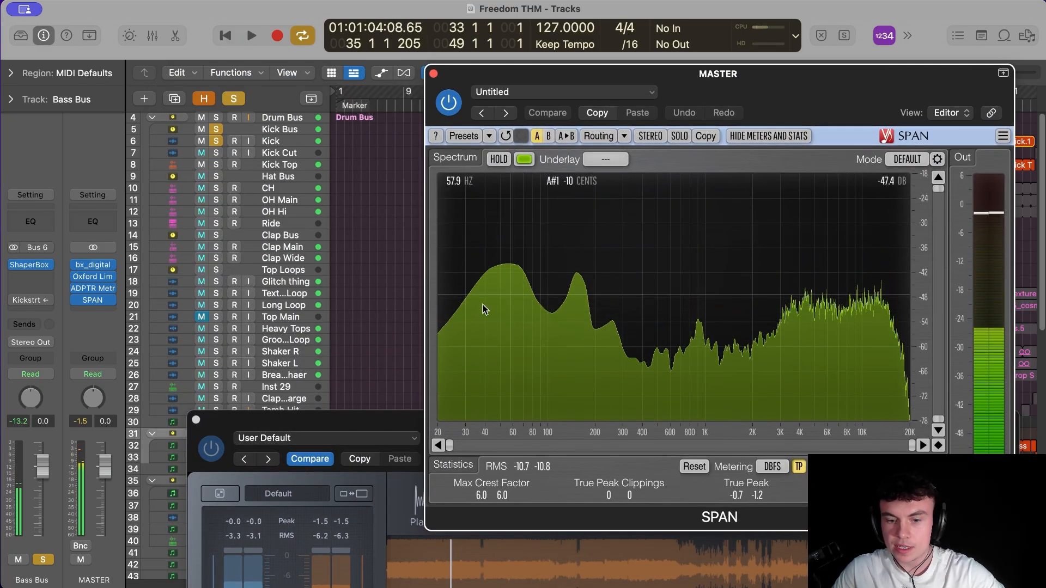
Step: Arrange SPAN and Metric AB for viewing together, compare the reference's spectrum with the mix during playback, and close both plug-ins
left_click(402, 421)
left_click_drag(402, 421, 509, 330)
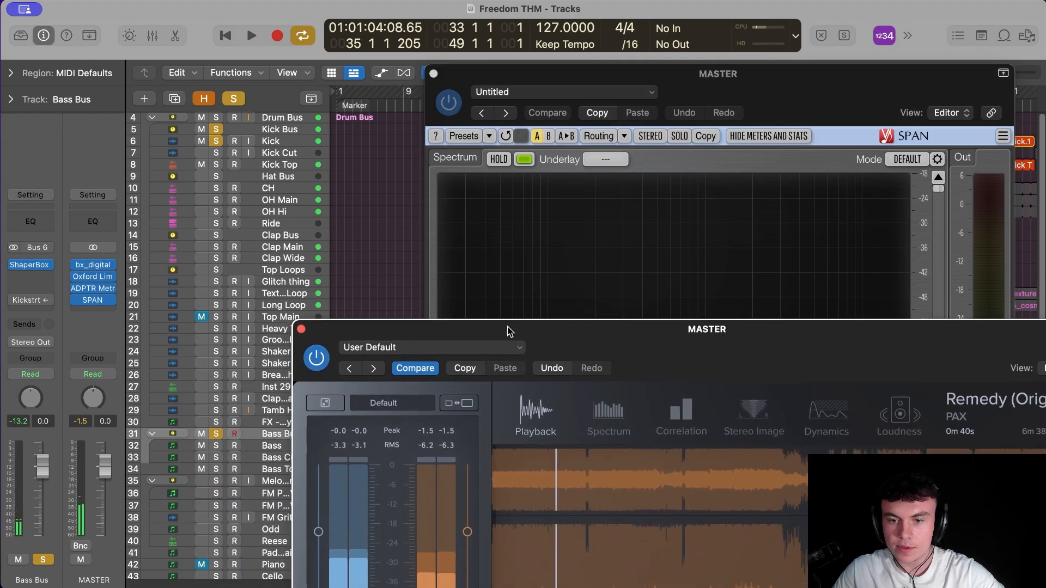
left_click_drag(764, 82, 396, 34)
left_click_drag(763, 336, 793, 167)
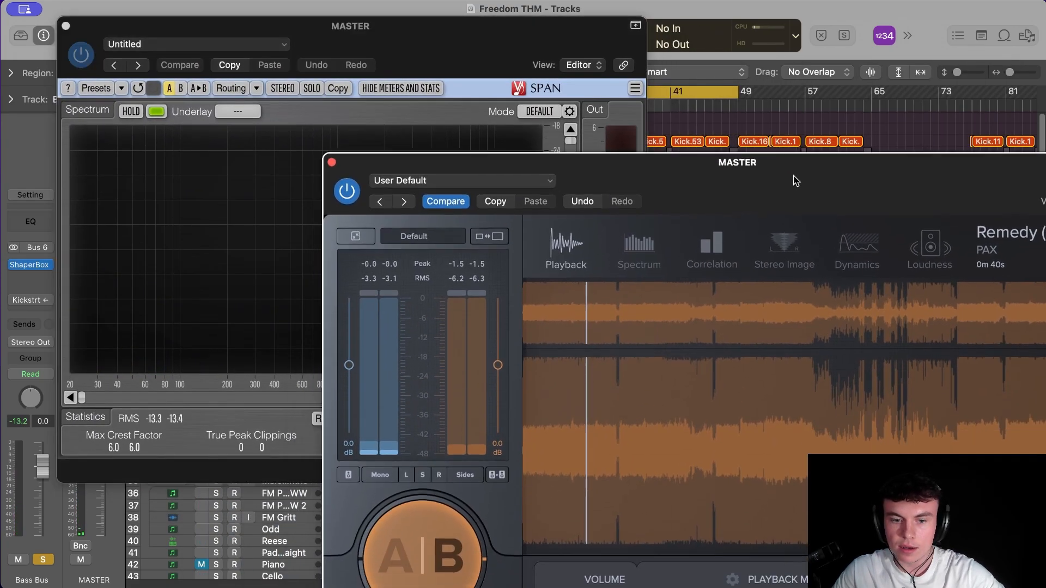
key("space")
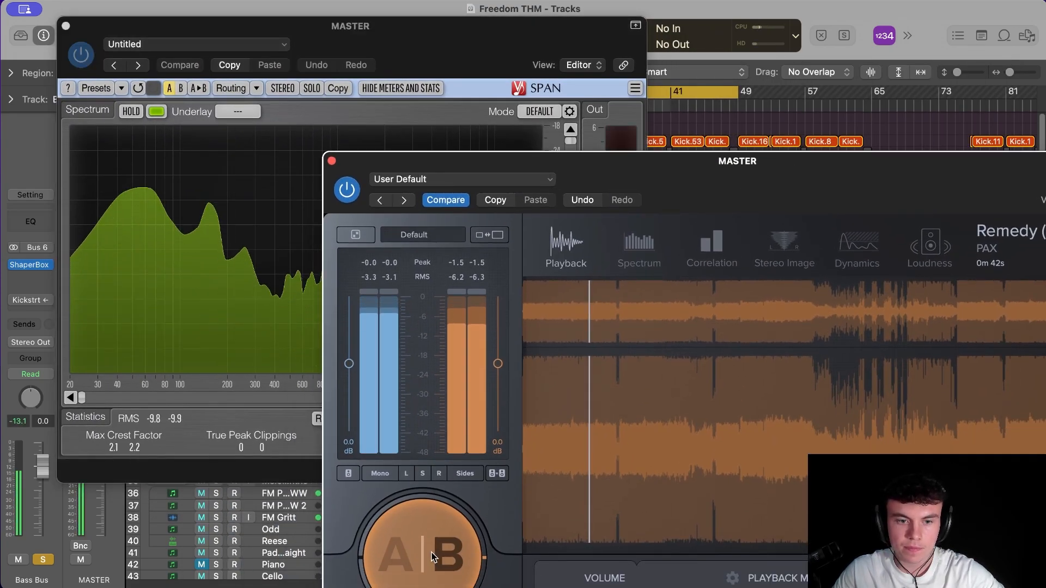
left_click(433, 558)
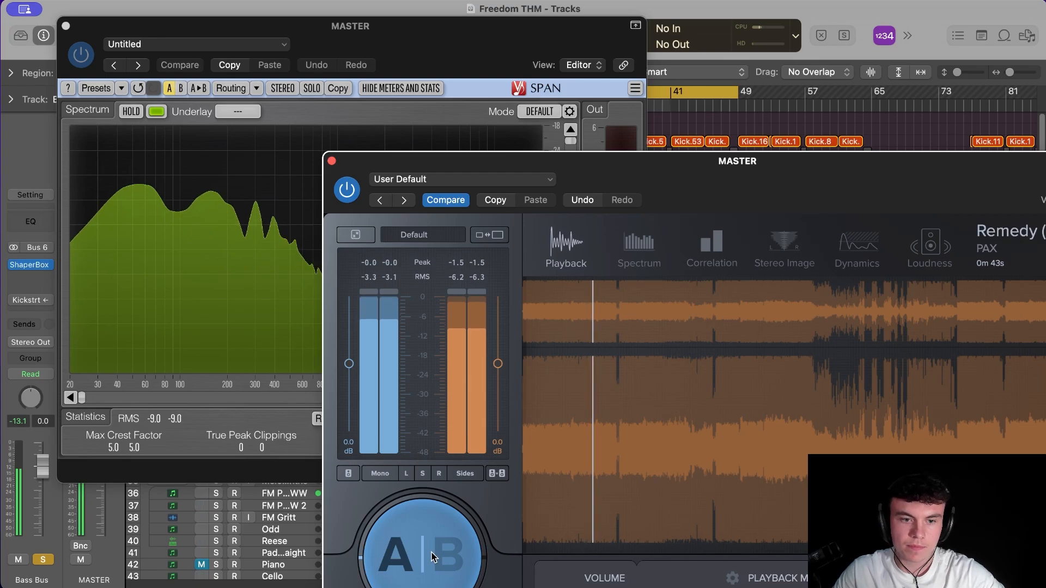
left_click(331, 161)
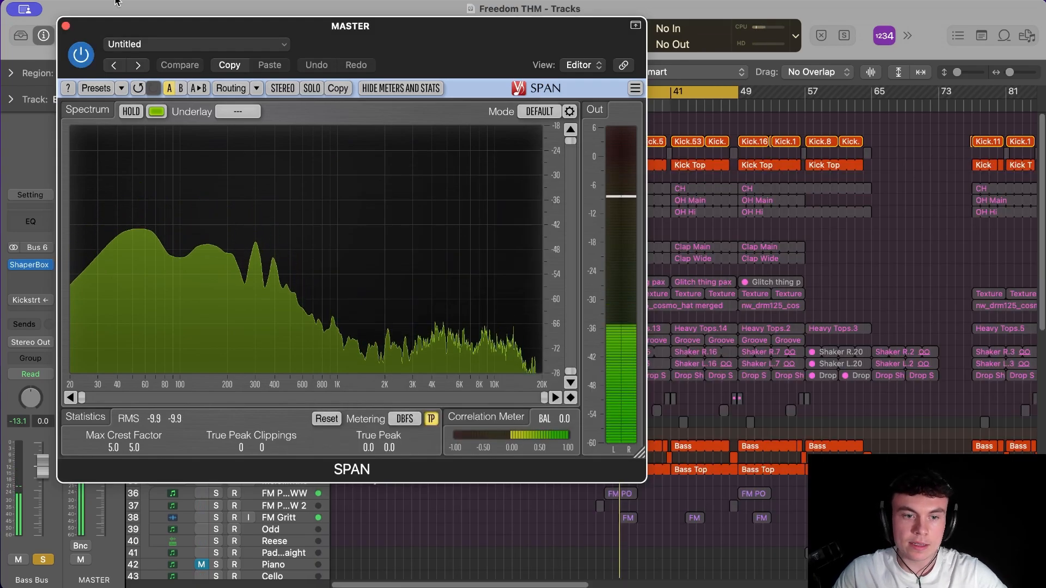
left_click(65, 25)
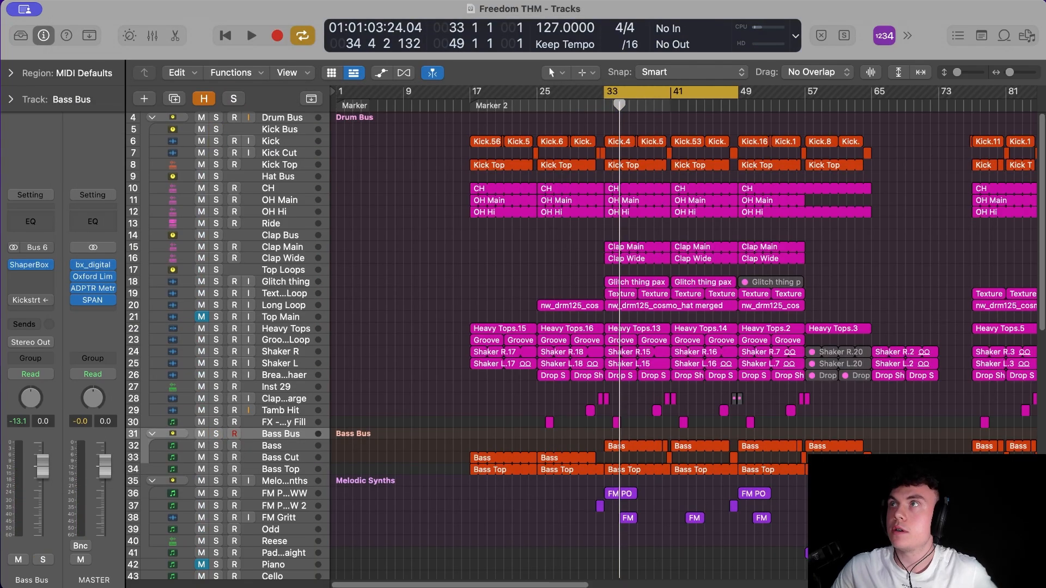
Step: Review the FM POWWW and FM POWWW 2 channel strips in Melodic Synths, including a Channel EQ curve on FM POWWW 2
scroll(311, 480, "down", 10)
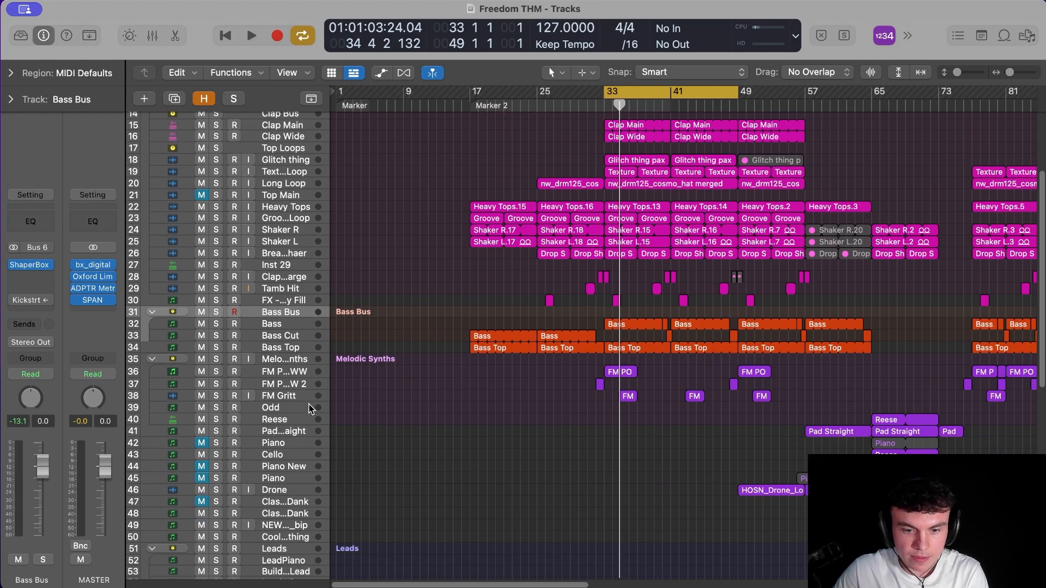
scroll(309, 381, "down", 2)
scroll(310, 374, "right", 10)
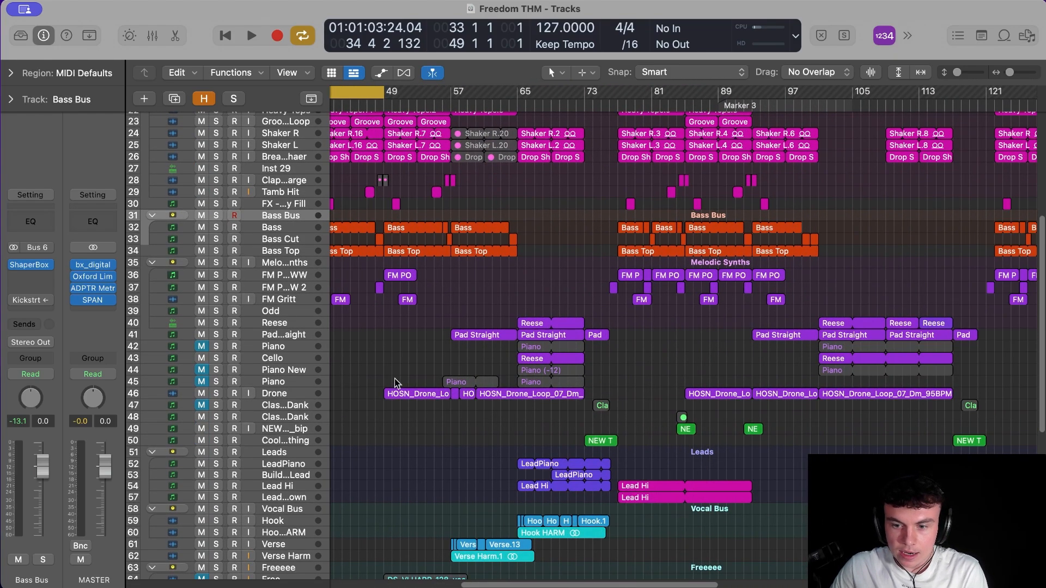
scroll(625, 374, "down", 2)
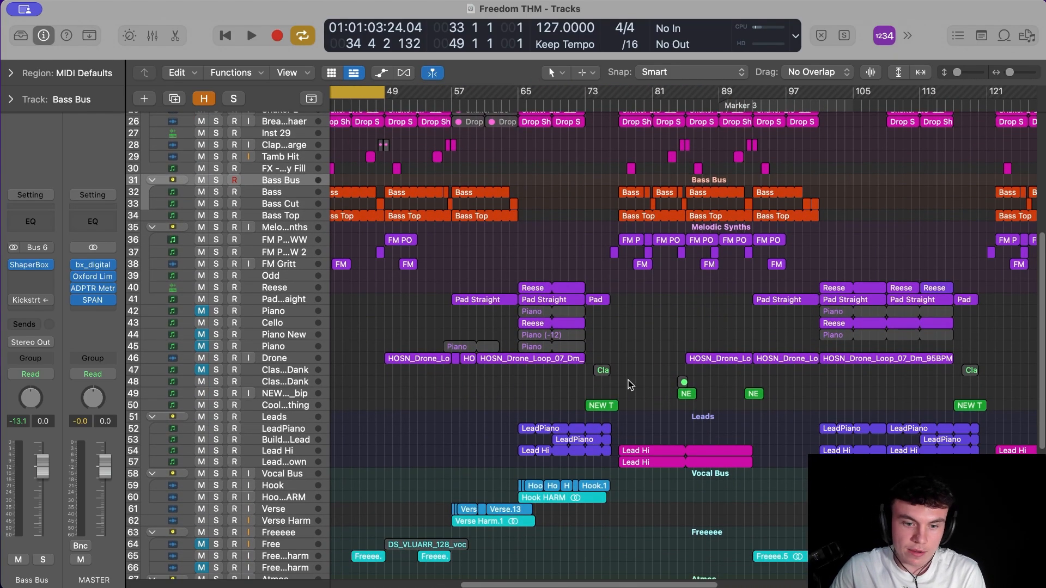
scroll(629, 378, "left", 2)
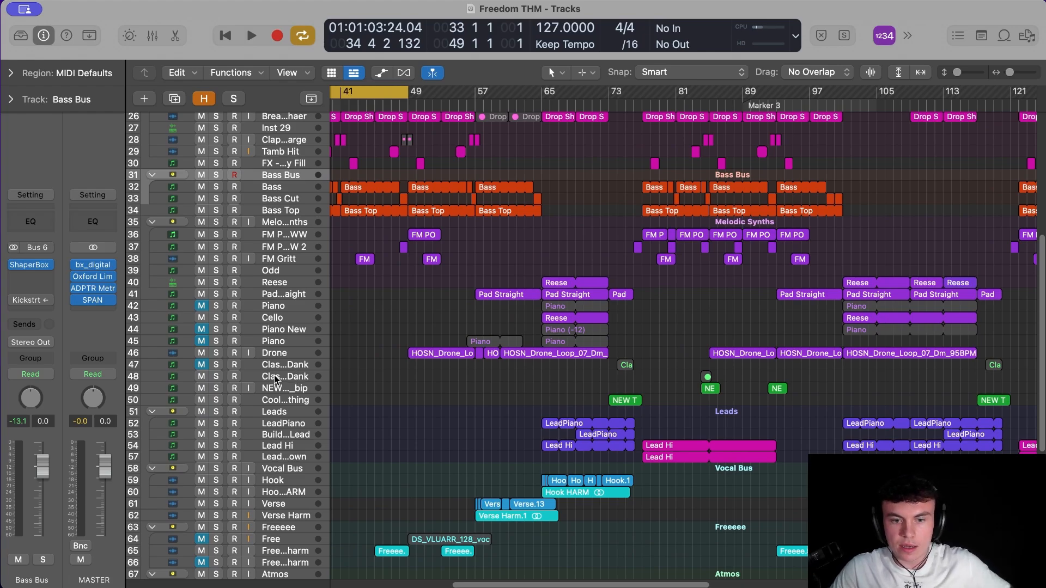
left_click(296, 238)
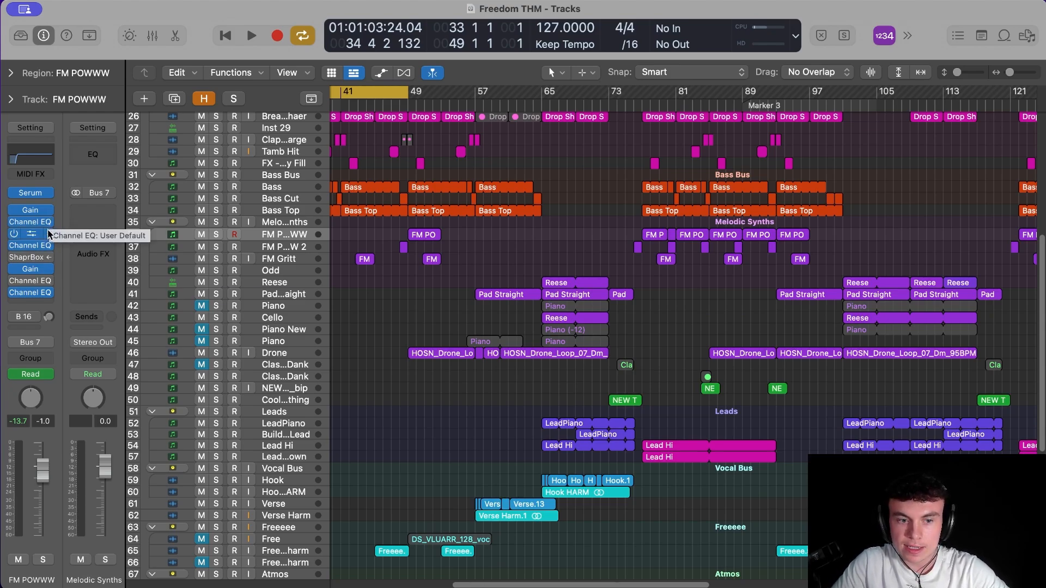
key("Down")
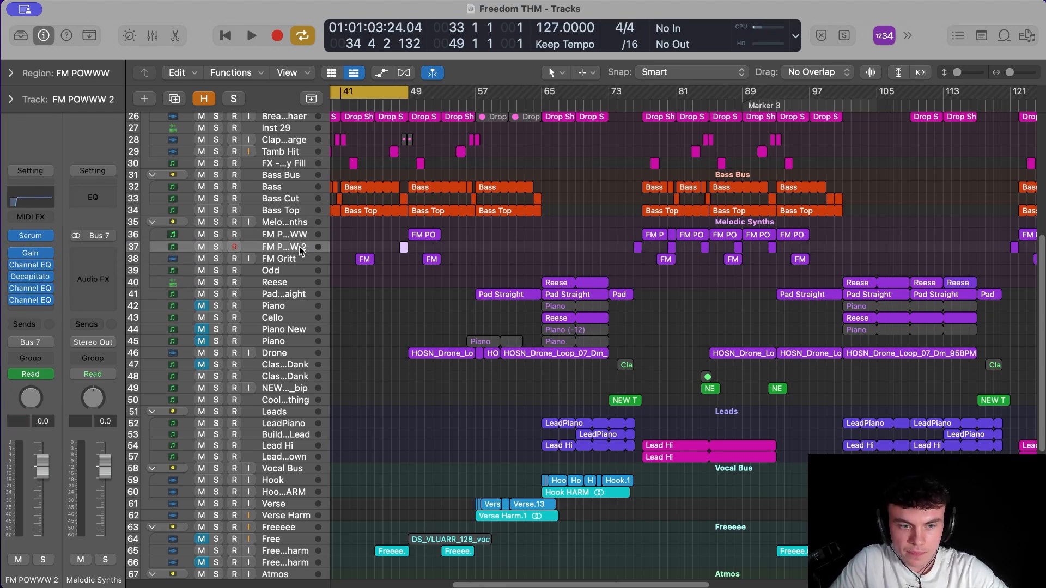
left_click(36, 290)
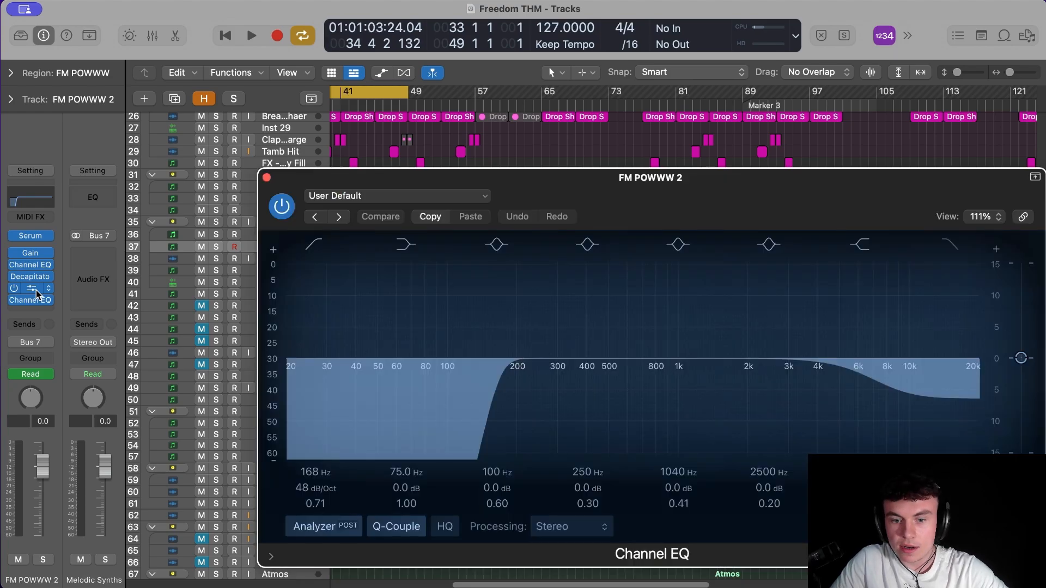
left_click(266, 178)
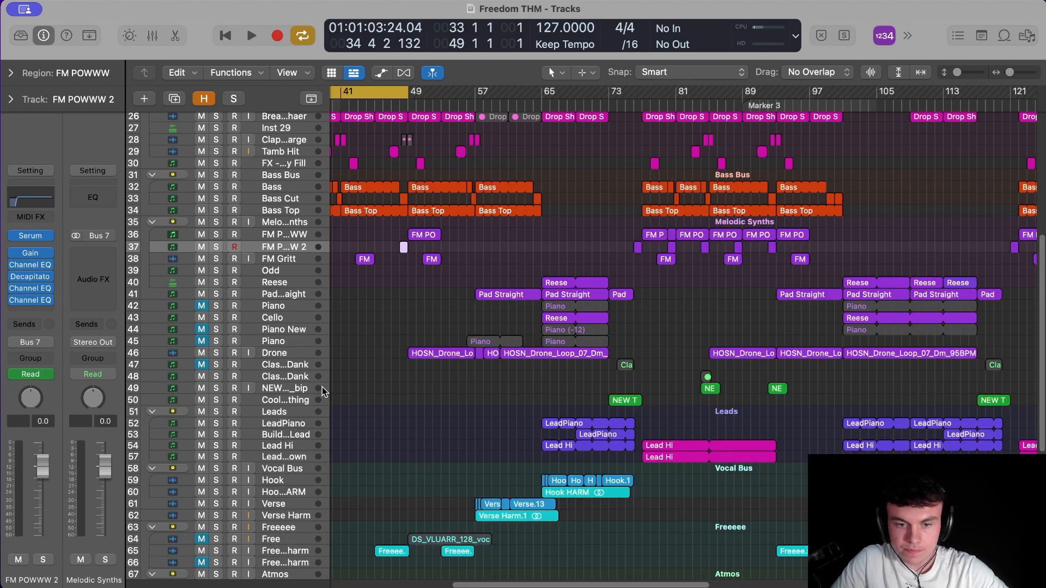
Step: Inspect the Reese track's plug-in chain and the Imager settings in the Pad Straight track's Ozone 9 Elements
scroll(441, 341, "up", 2)
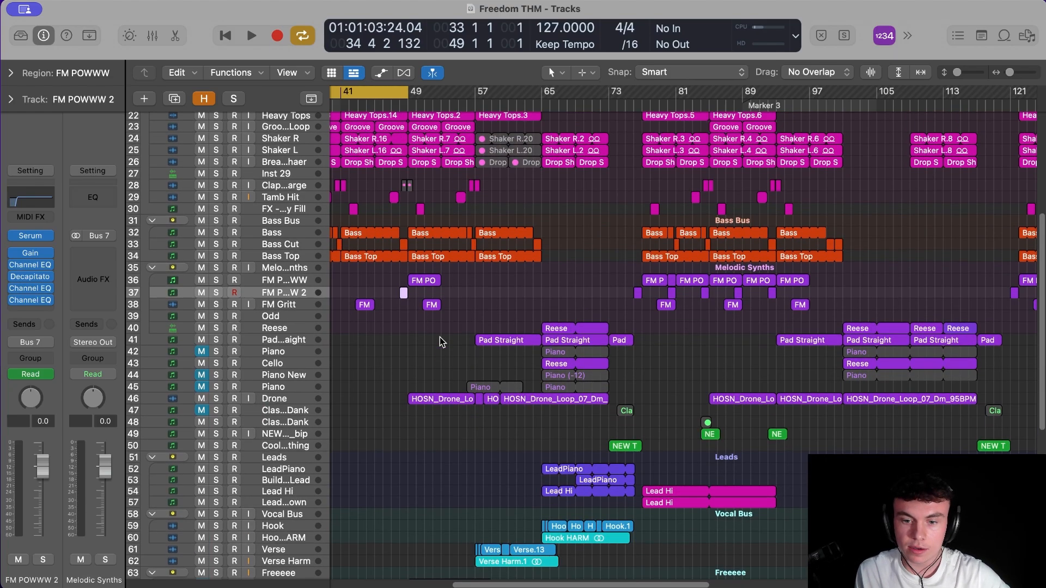
scroll(441, 341, "down", 3)
left_click(280, 256)
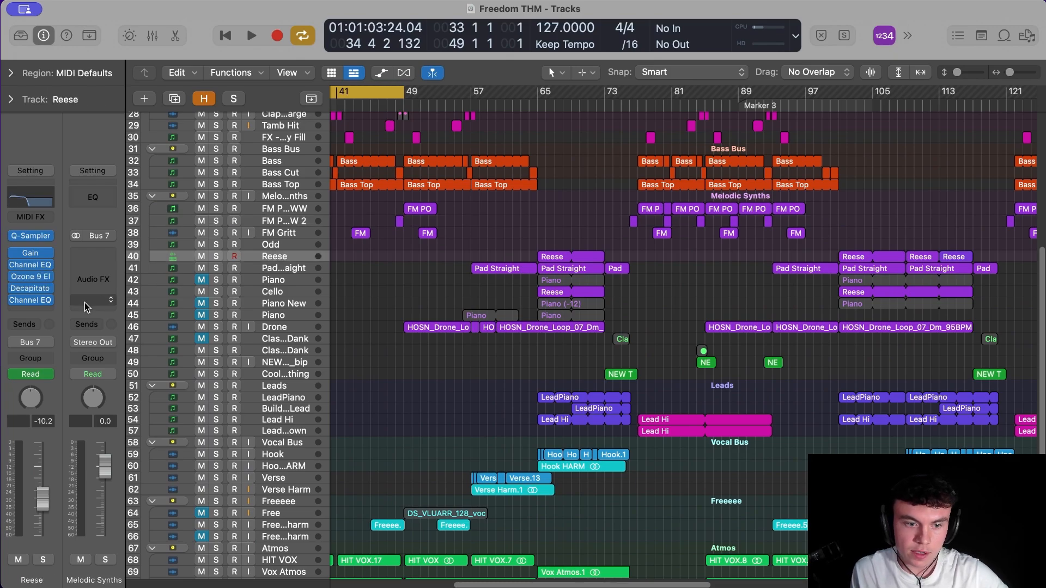
left_click(278, 266)
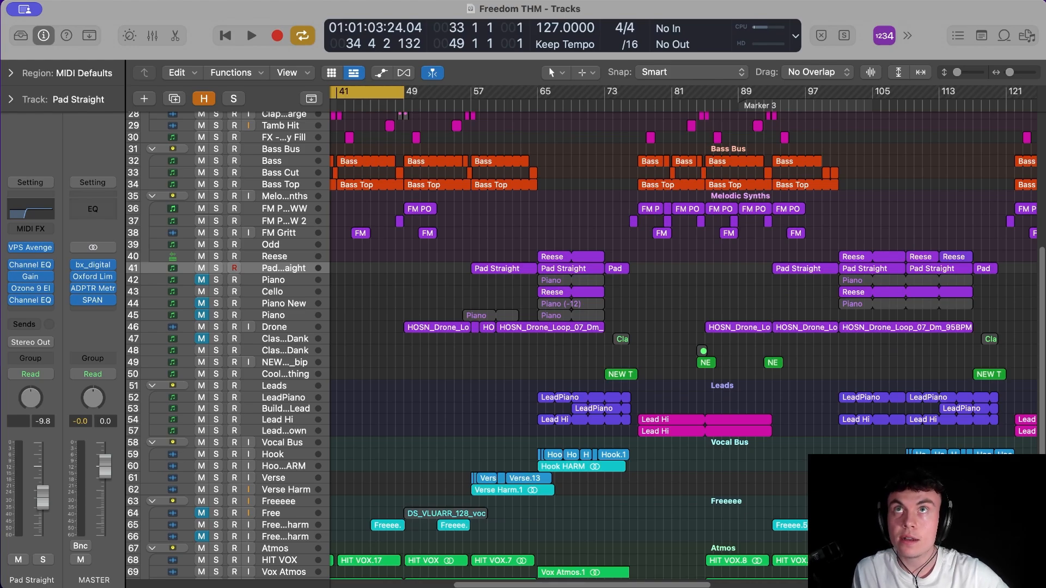
left_click_drag(521, 0, 647, 84)
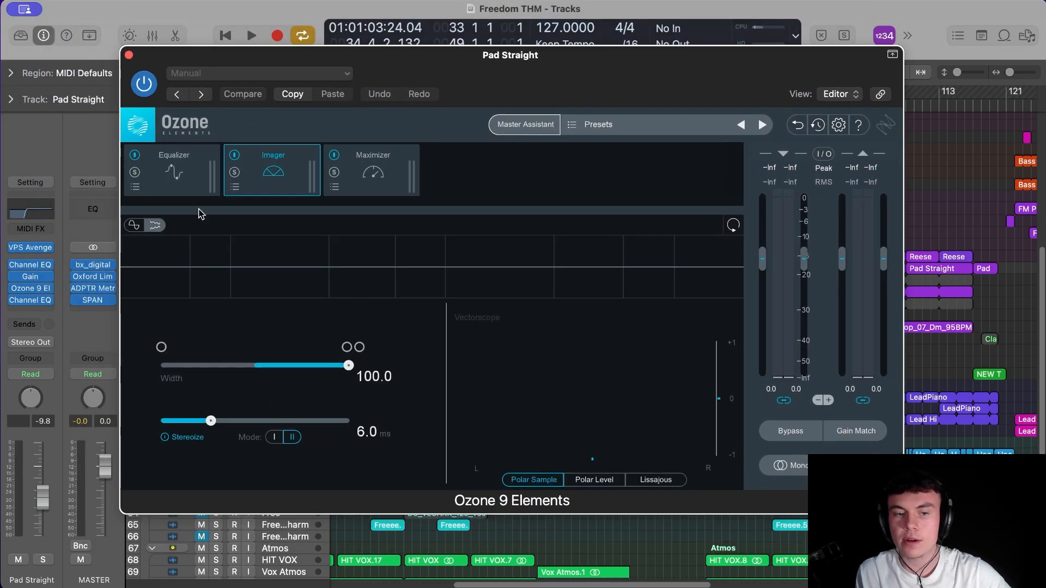
left_click(129, 56)
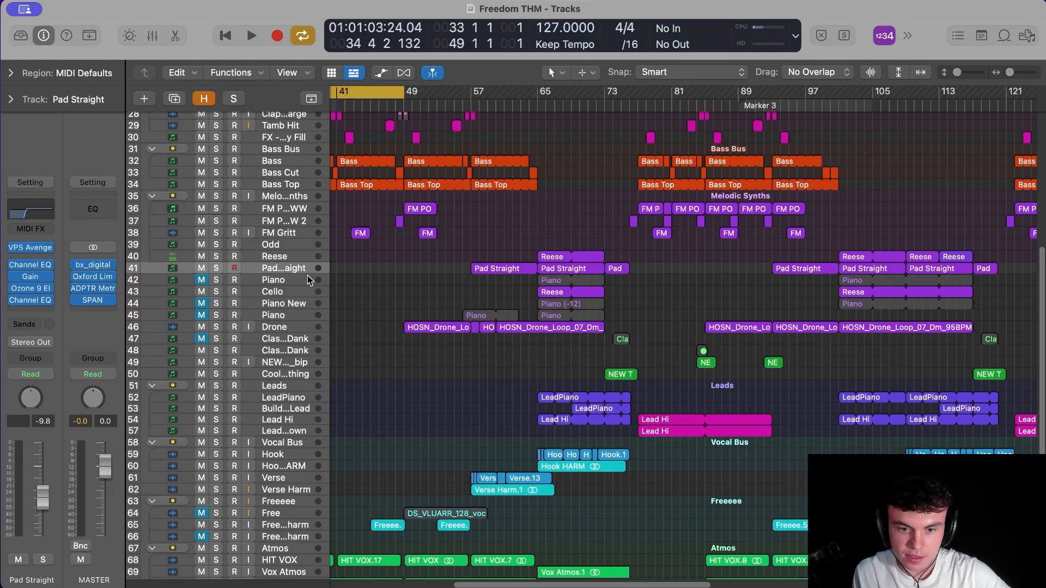
Step: Examine the rhythmic volume curve in the Cello track's ShaperBox and close the plug-in
left_click(289, 291)
scroll(294, 289, "down", 3)
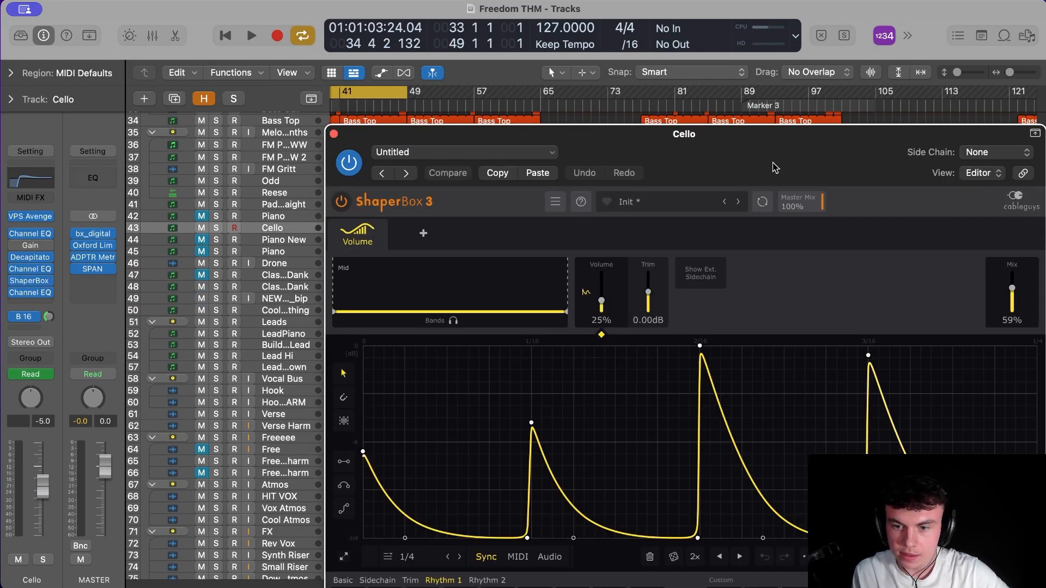
left_click_drag(775, 167, 686, 140)
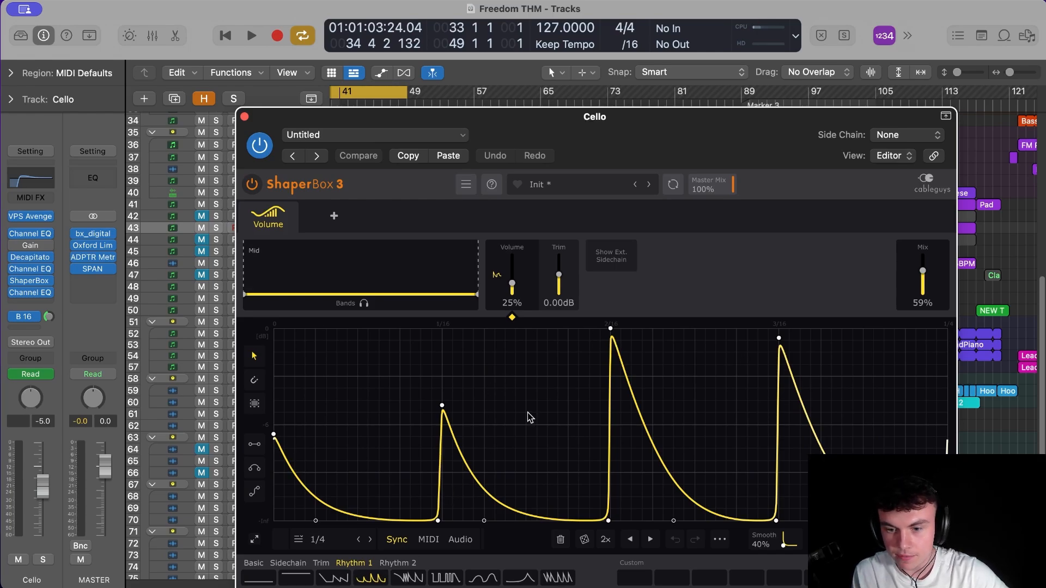
left_click(244, 116)
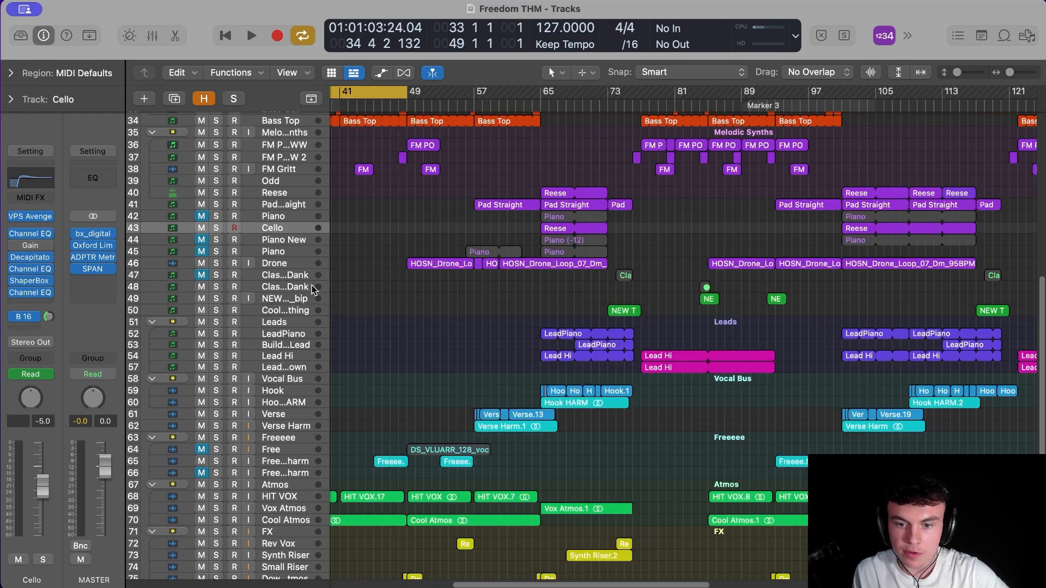
Step: Examine the filter cuts and notches in the Drone track's Channel EQ
scroll(314, 290, "down", 3)
scroll(314, 289, "up", 1)
scroll(314, 290, "up", 1)
left_click(317, 222)
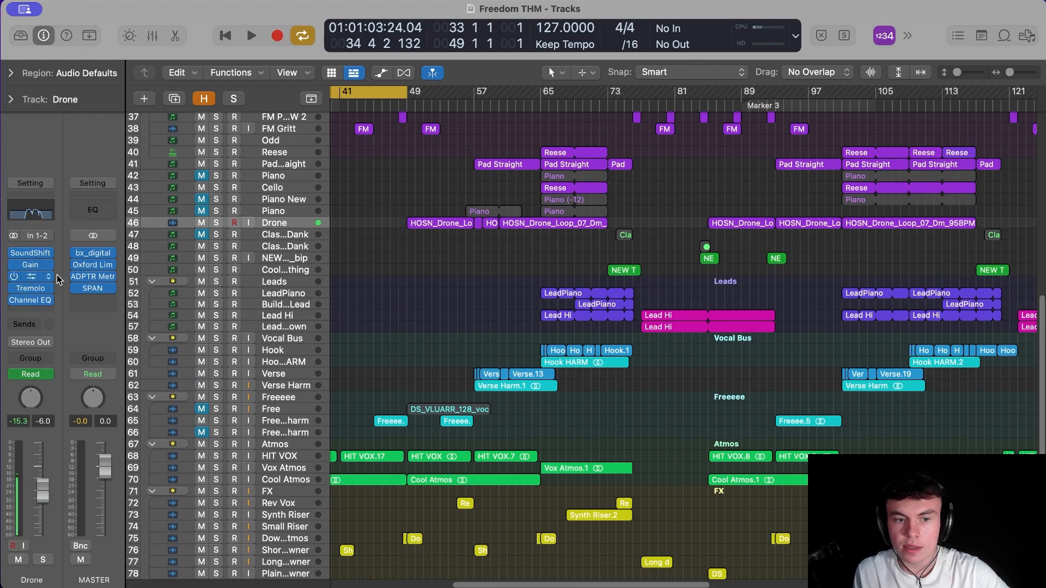
left_click(34, 215)
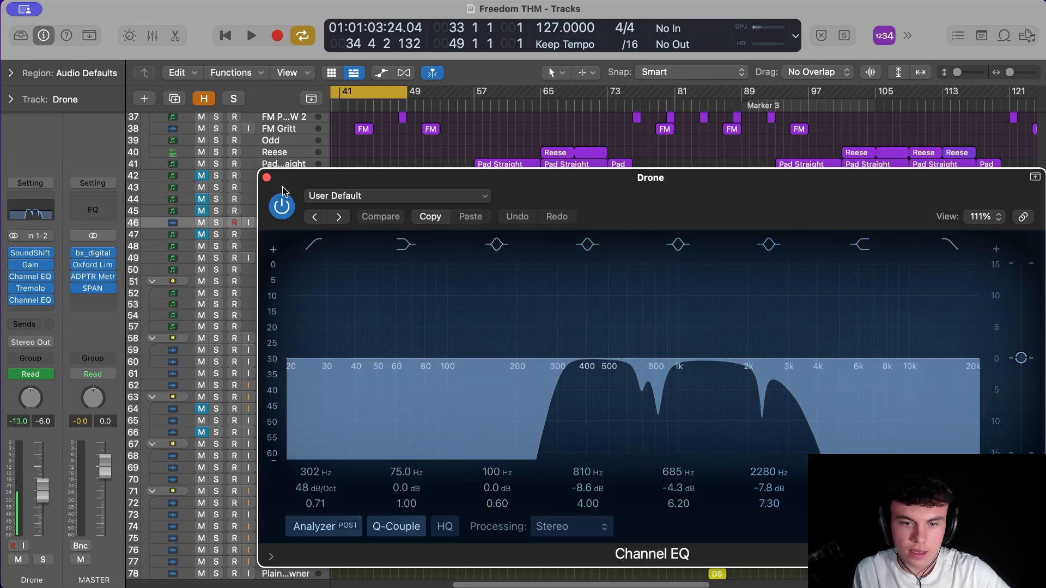
left_click(266, 177)
Step: Inspect the Drone track's Tremolo rate, depth and phase settings and close the plug-in
left_click(38, 289)
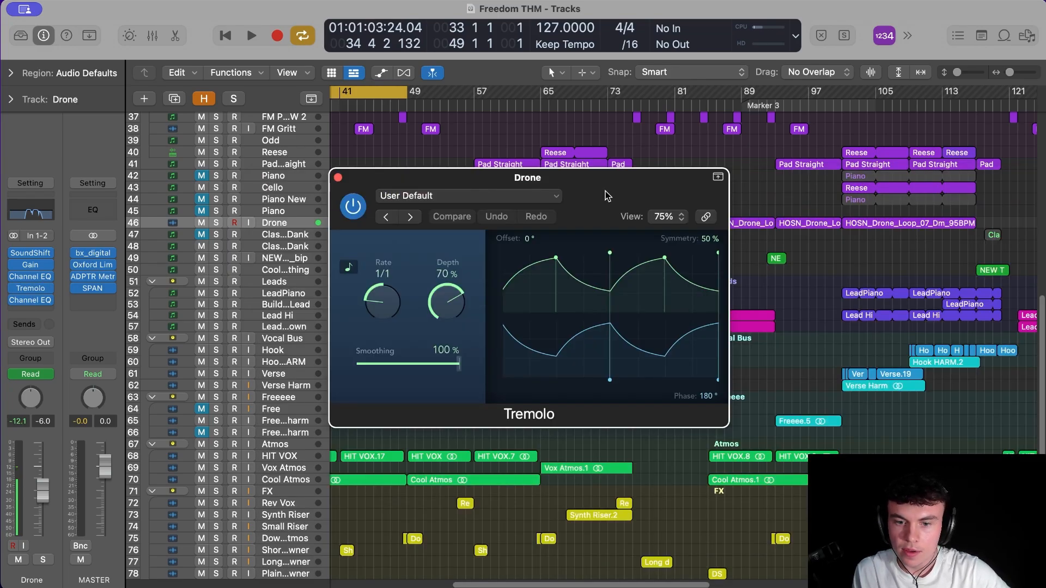
left_click_drag(607, 195, 616, 219)
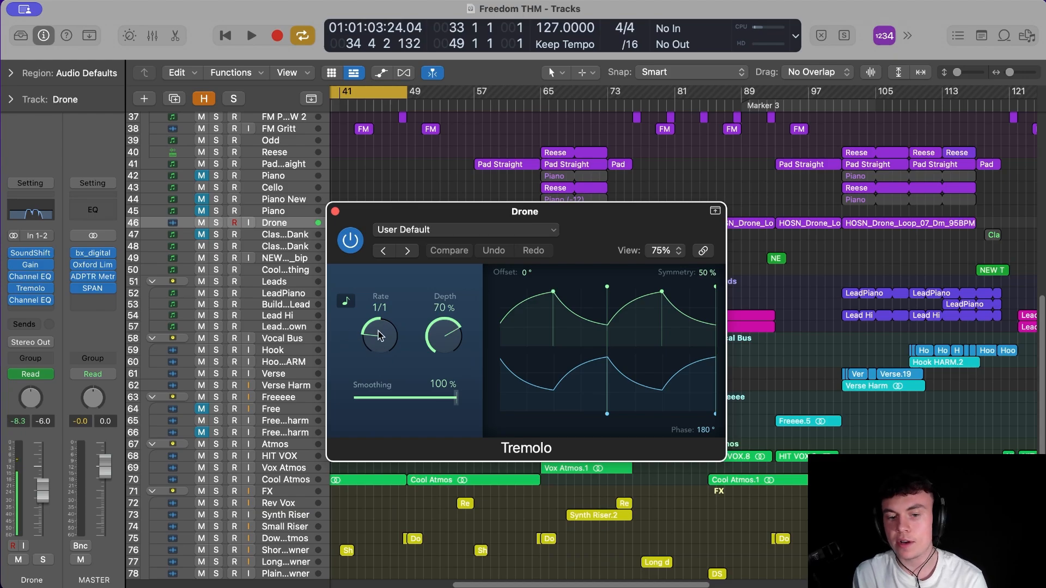
left_click(336, 212)
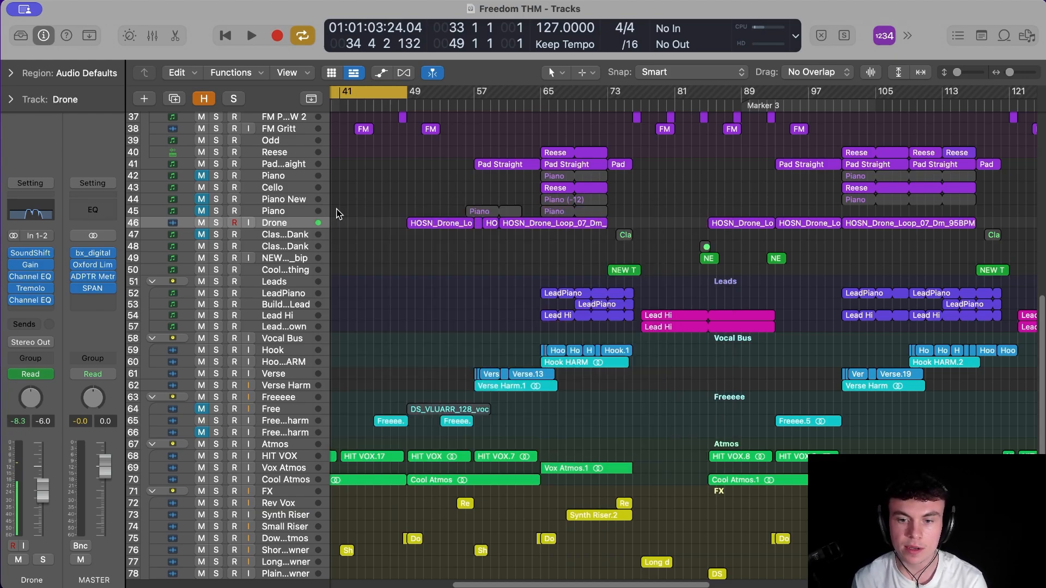
Step: Solo the Lead Hi and Lead Up/Down tracks and set the cycle range from bar 77 to bar 84
scroll(338, 214, "up", 3)
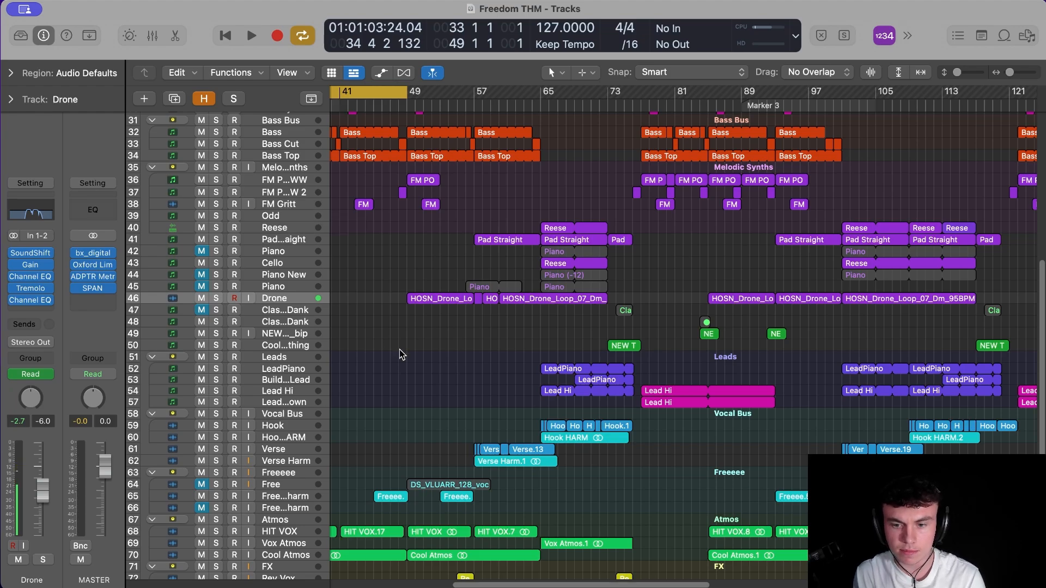
scroll(401, 355, "down", 3)
scroll(331, 289, "down", 5)
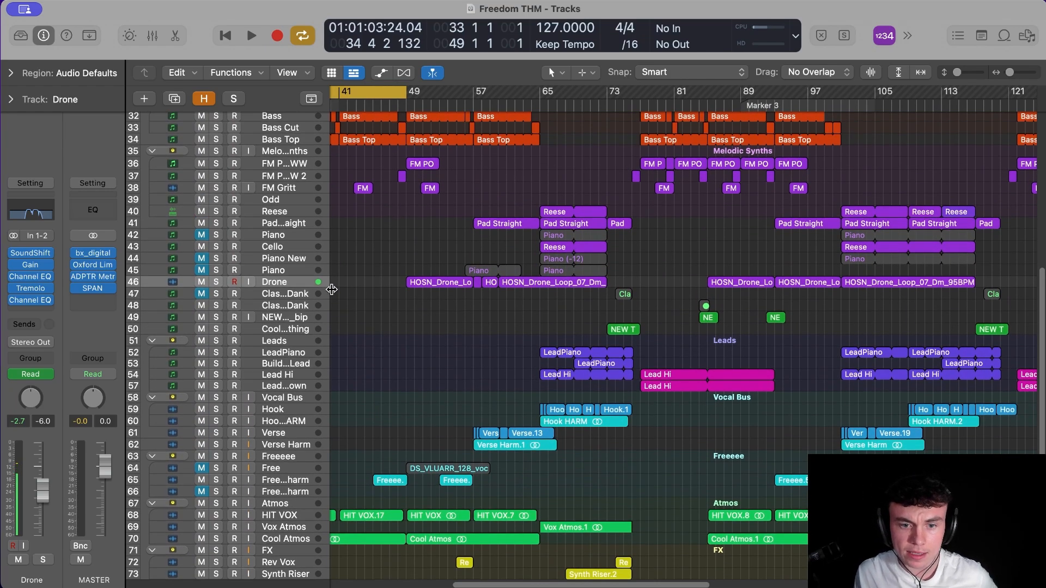
left_click(300, 256)
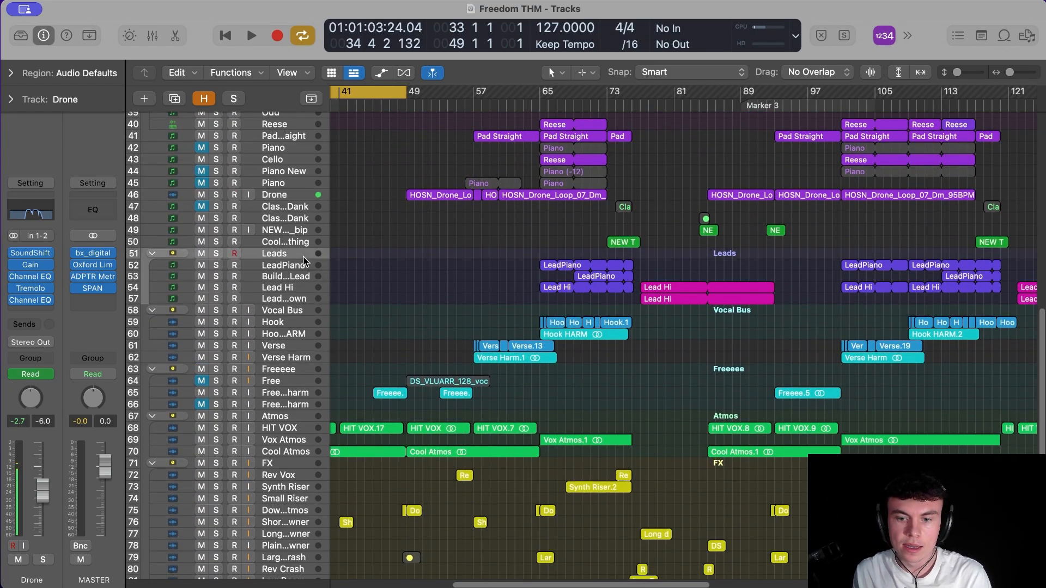
left_click(214, 287)
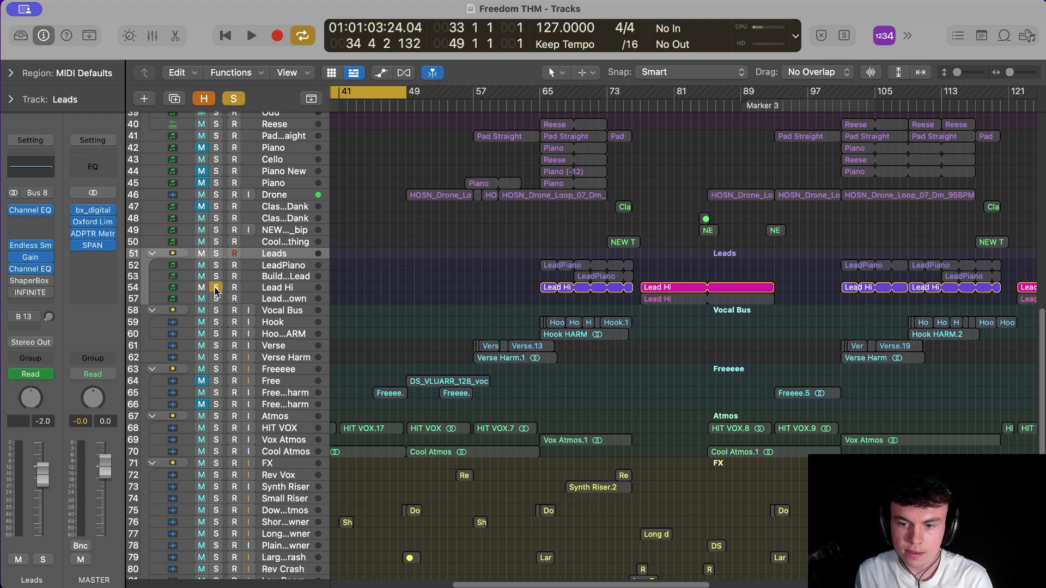
left_click(214, 298)
left_click_drag(640, 92, 700, 92)
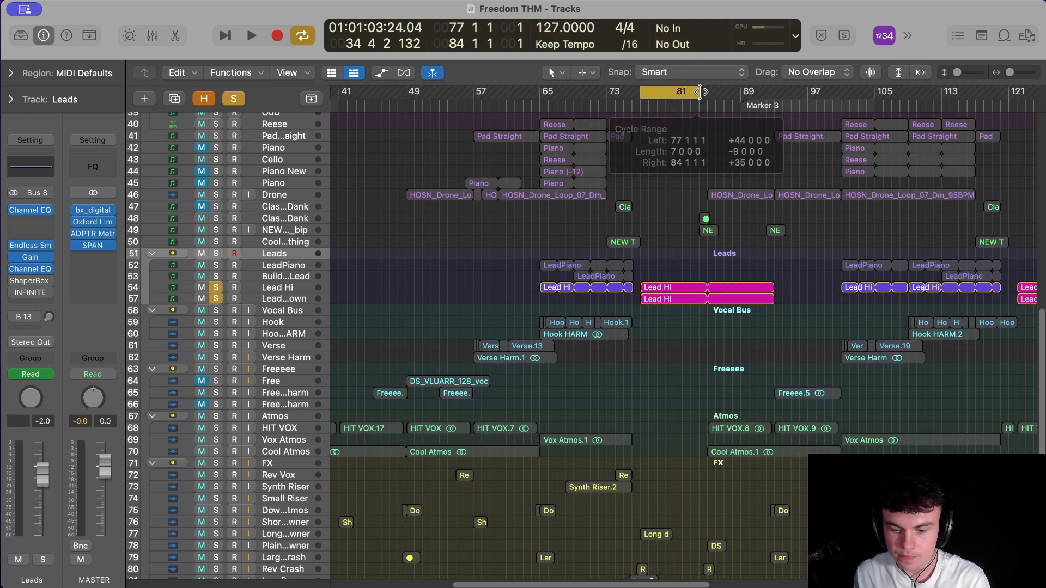
Step: Play the two soloed lead tracks together from bar 77, stop playback and unsolo both
key("space")
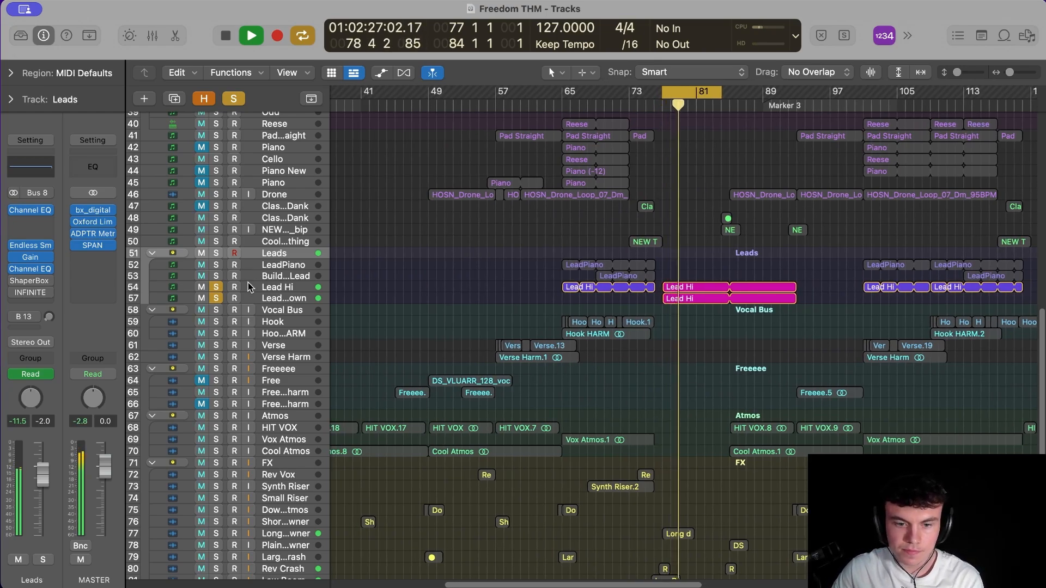
key("space")
left_click(216, 288)
left_click(217, 298)
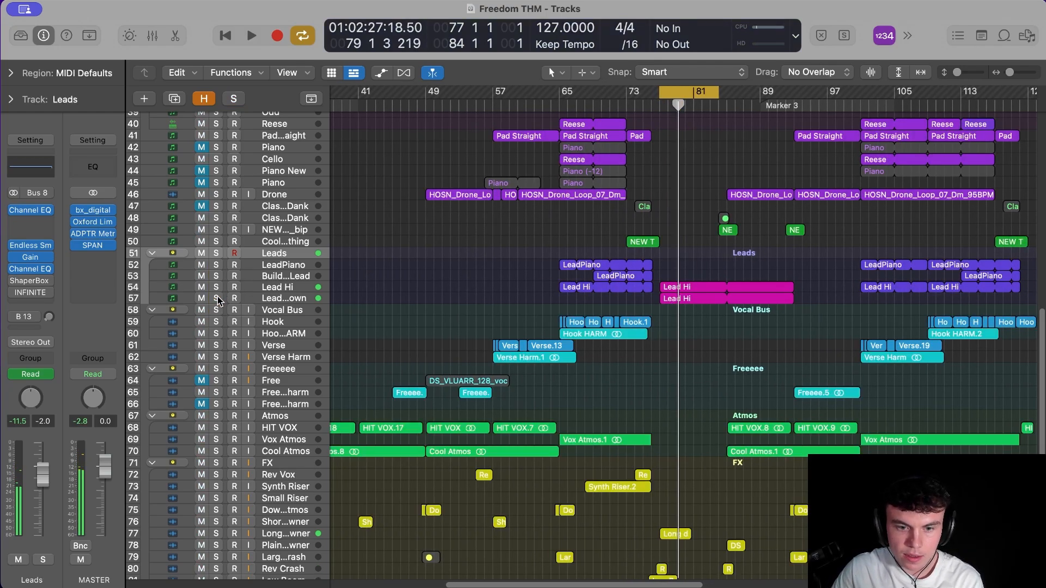
Step: Select the Lead Hi track, audition it in solo over the cycle range and unsolo it
left_click(278, 286)
left_click(711, 268)
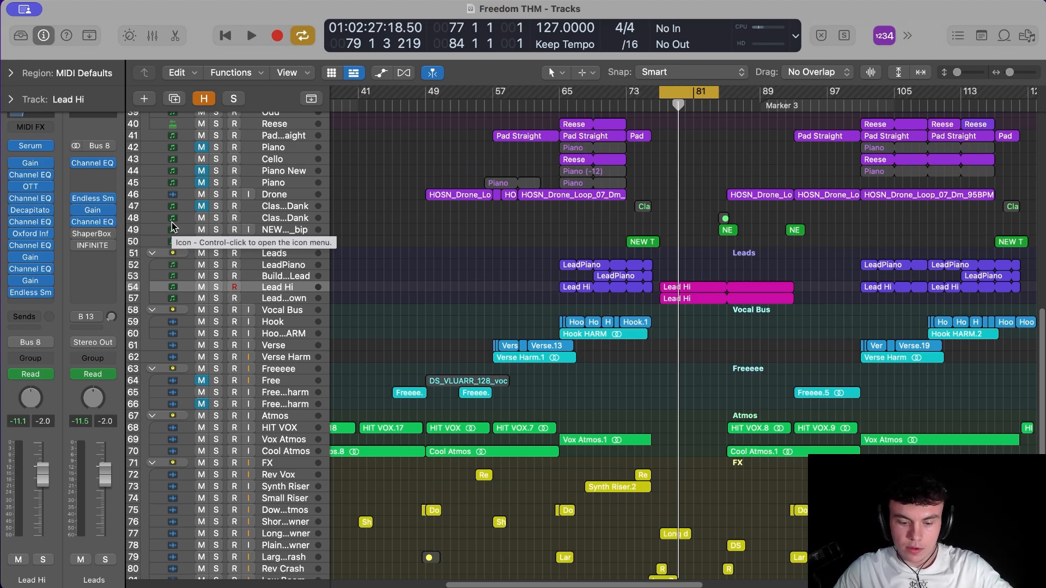
key("s")
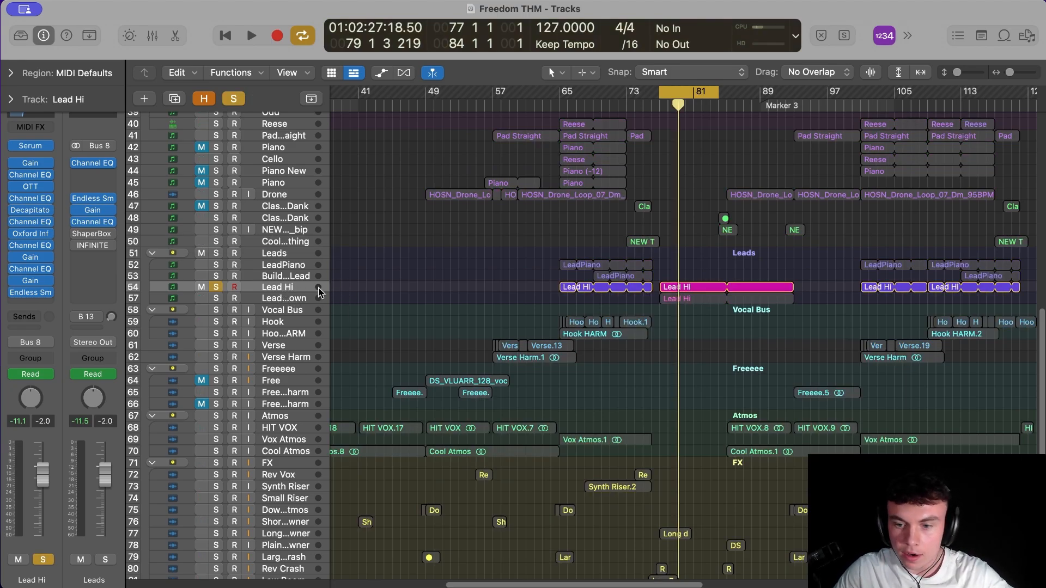
key("space")
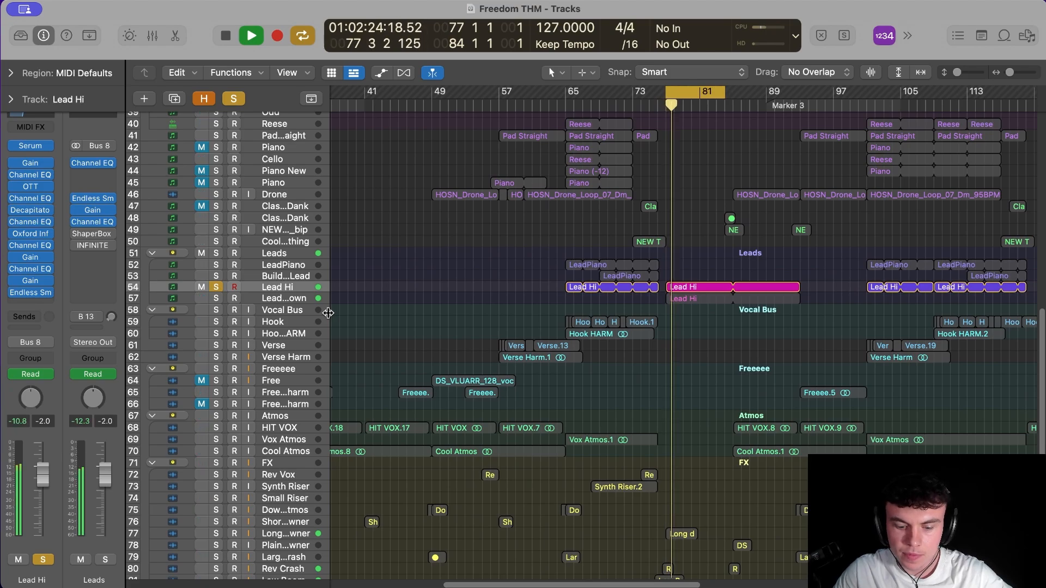
key("space")
key("s")
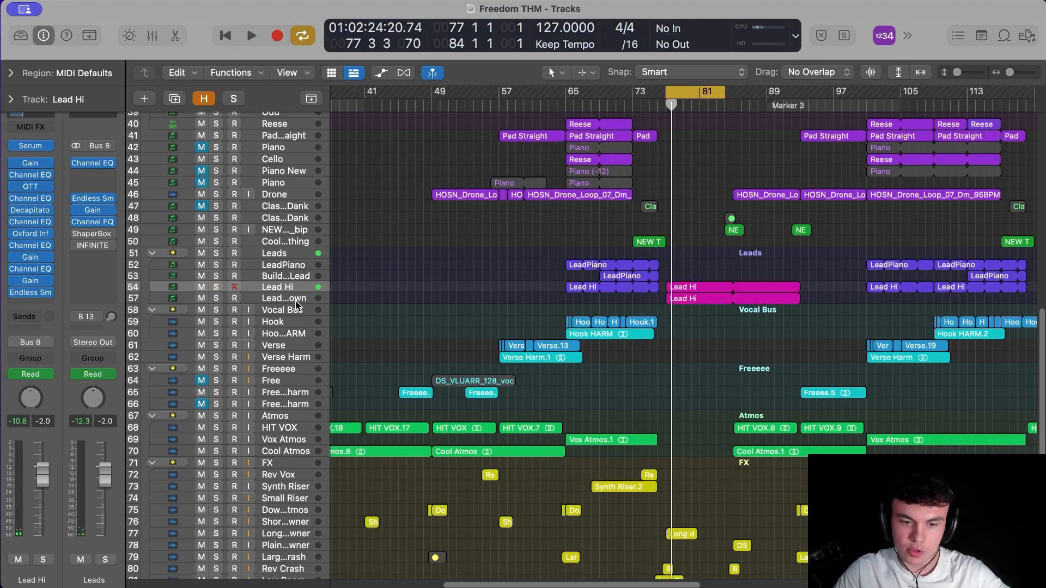
Step: Audition the Lead Up/Down track in solo, examine the low cut in its Channel EQ and close the plug-in
key("Down")
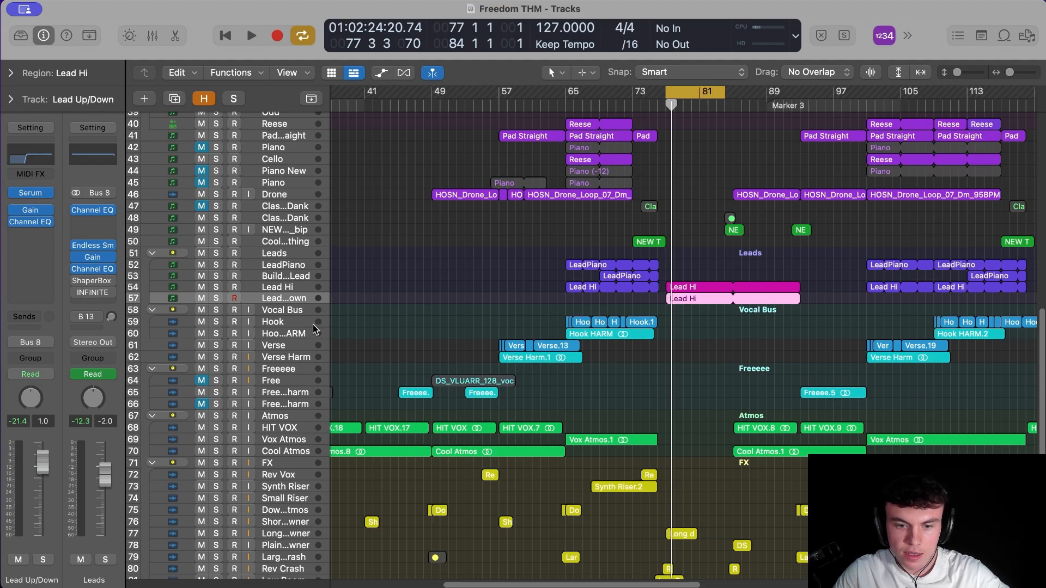
key("s")
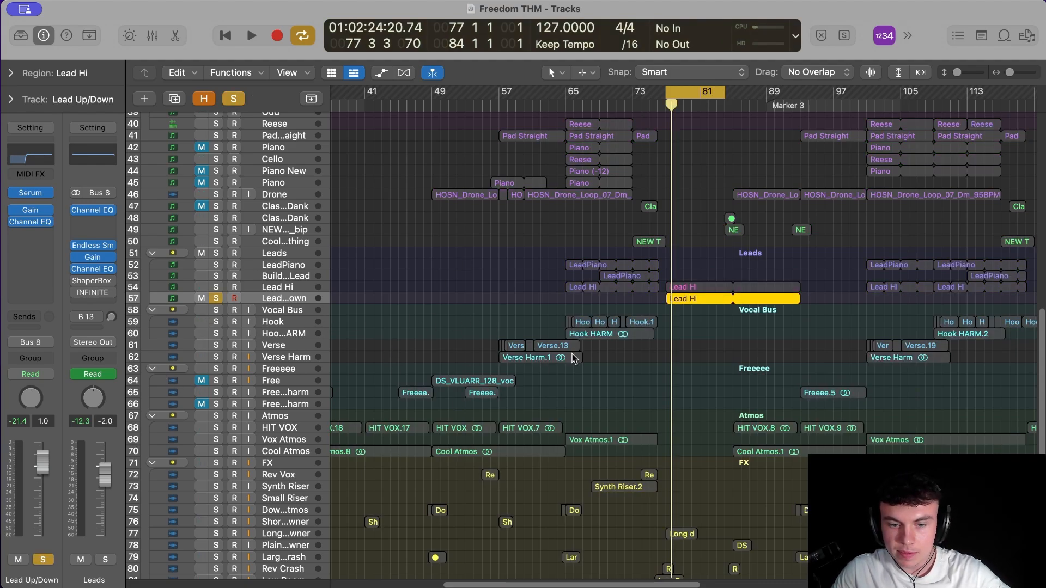
key("space")
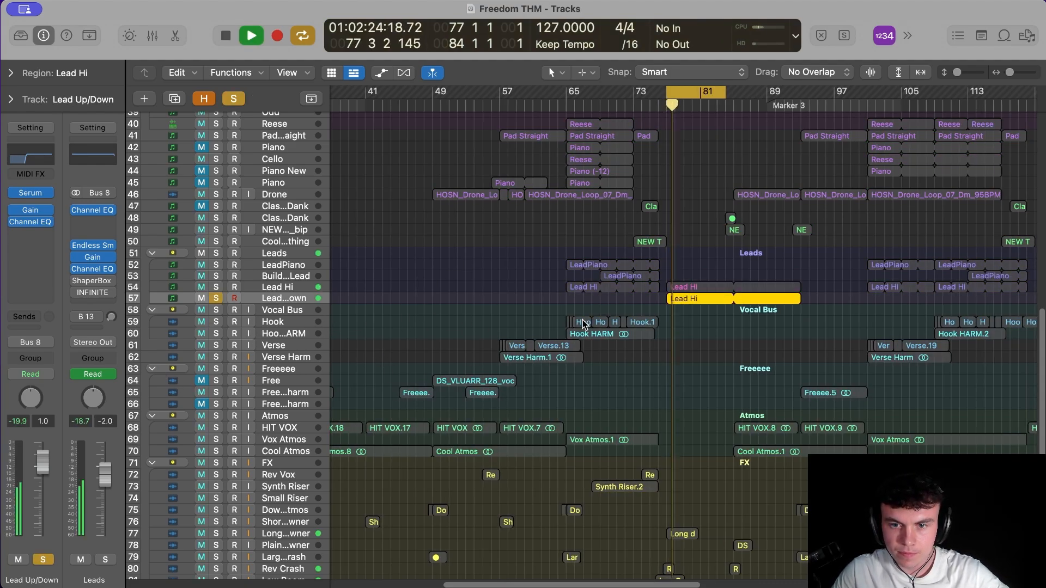
key("space")
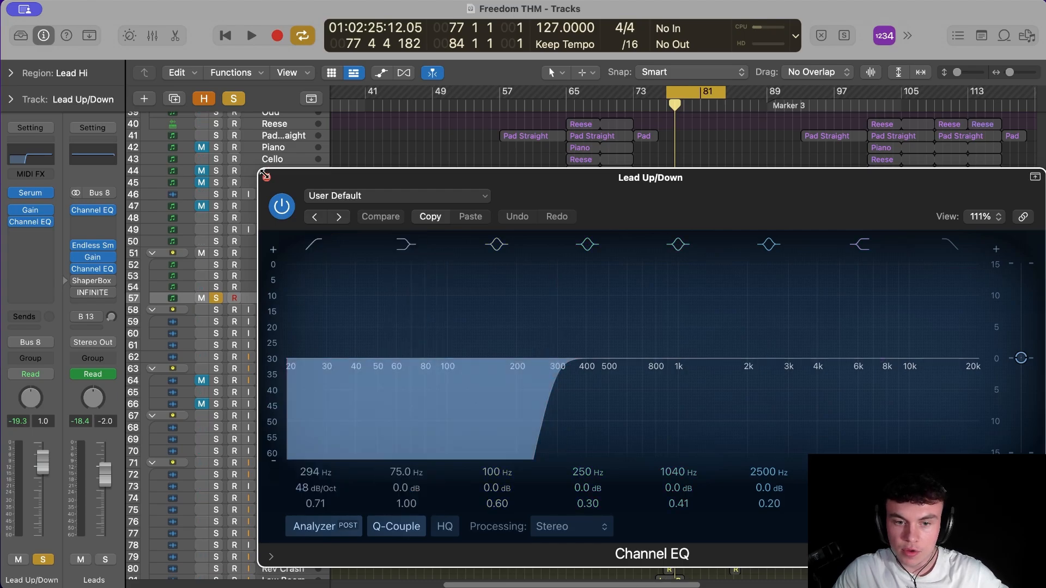
left_click(265, 175)
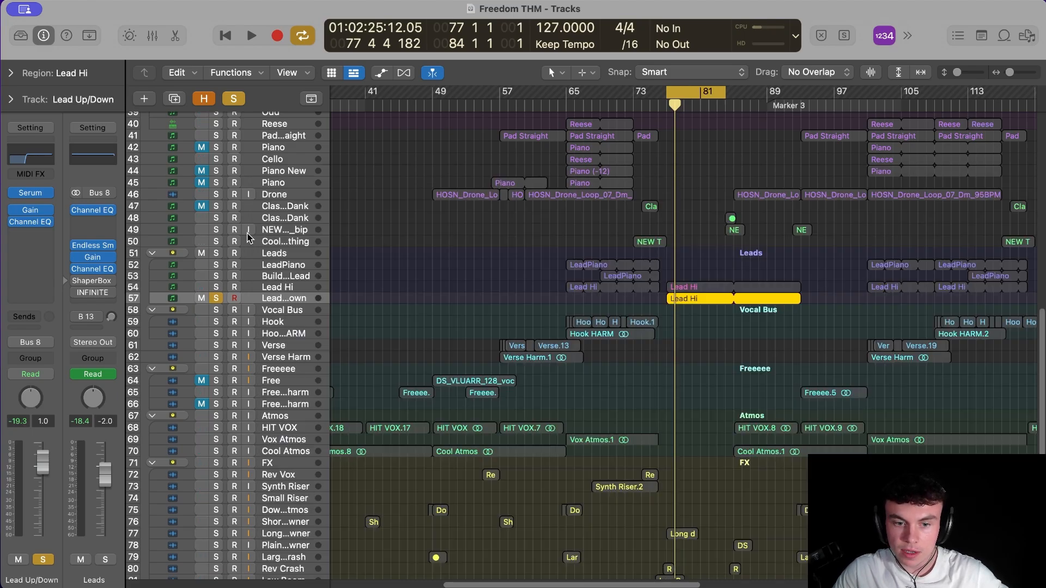
Step: Switch the solo from Lead Up/Down to Lead Hi and inspect the multiband settings in Lead Hi's OTT compressor
left_click(216, 288)
left_click(216, 298)
left_click(278, 287)
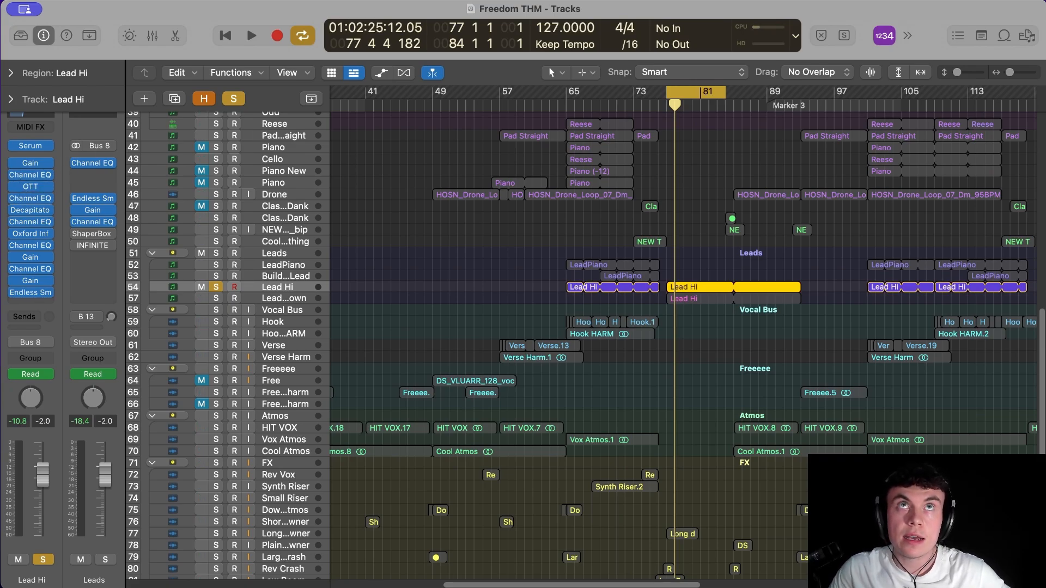
left_click_drag(668, 127, 784, 53)
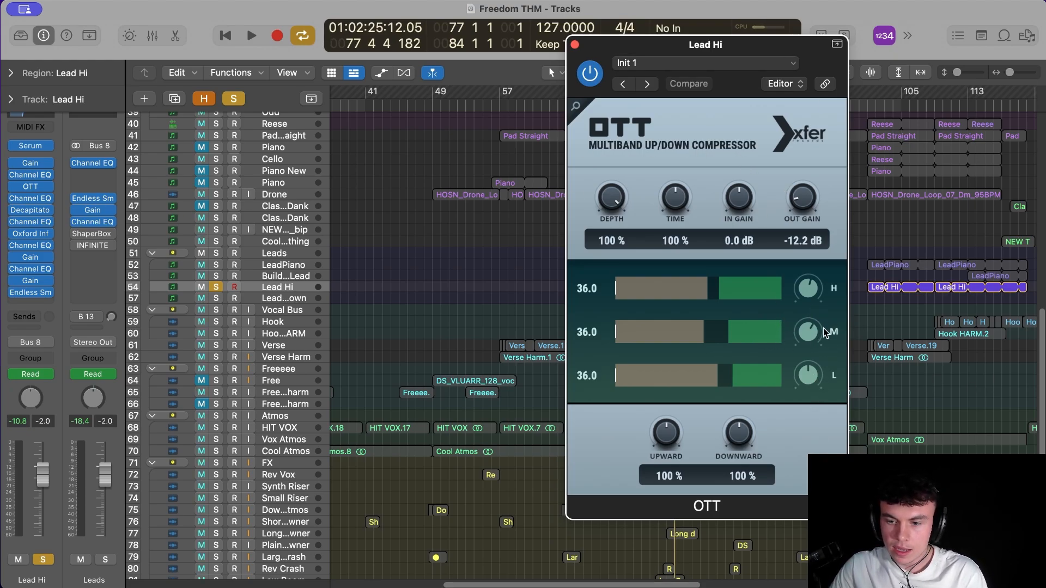
left_click_drag(779, 50, 882, 236)
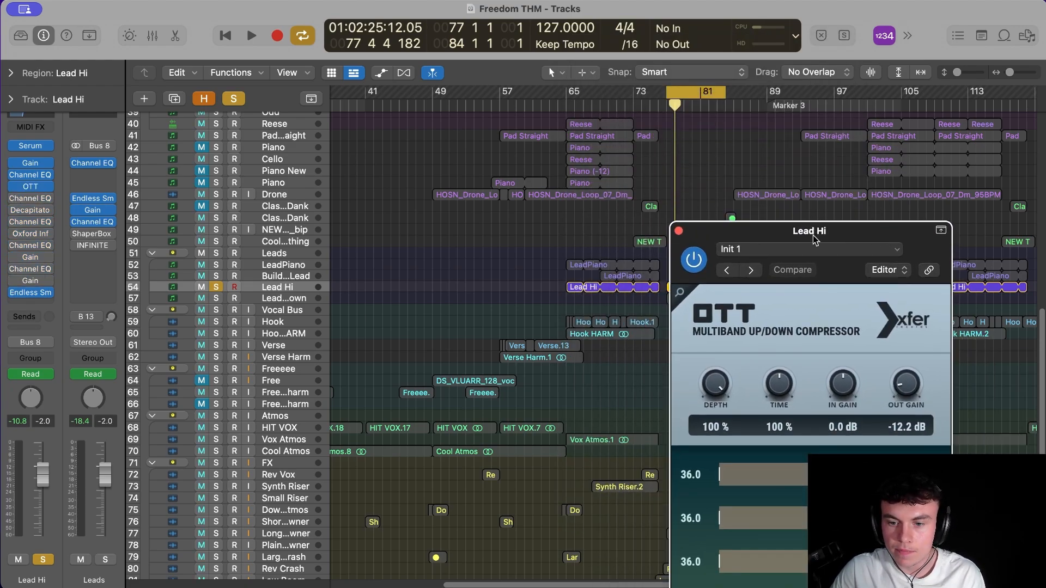
left_click_drag(812, 236, 840, 191)
Step: Compare the Lead Hi sound with OTT bypassed and enabled during playback, leave OTT on and close it
key("space")
key("space")
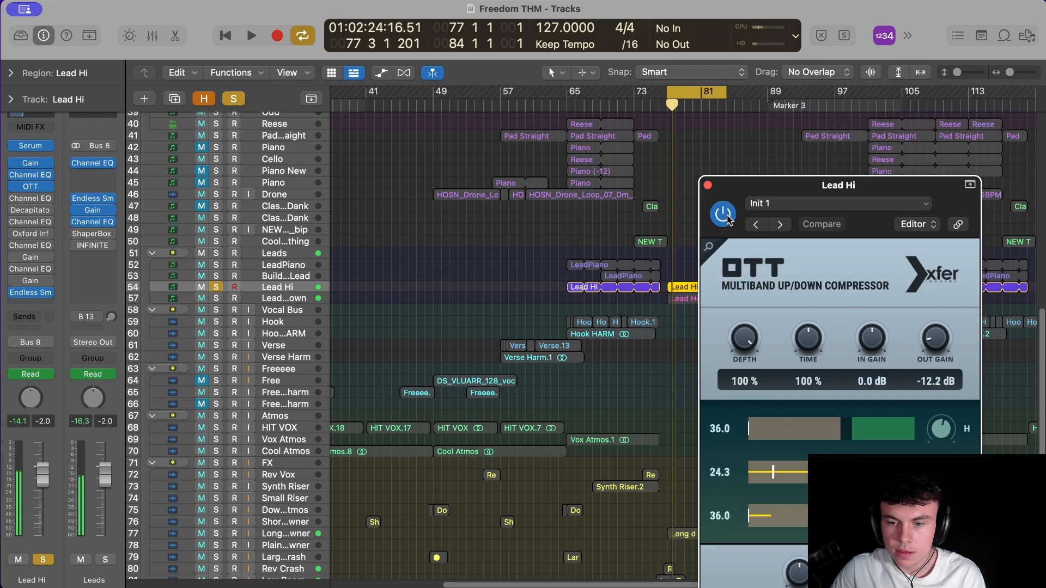
left_click(727, 216)
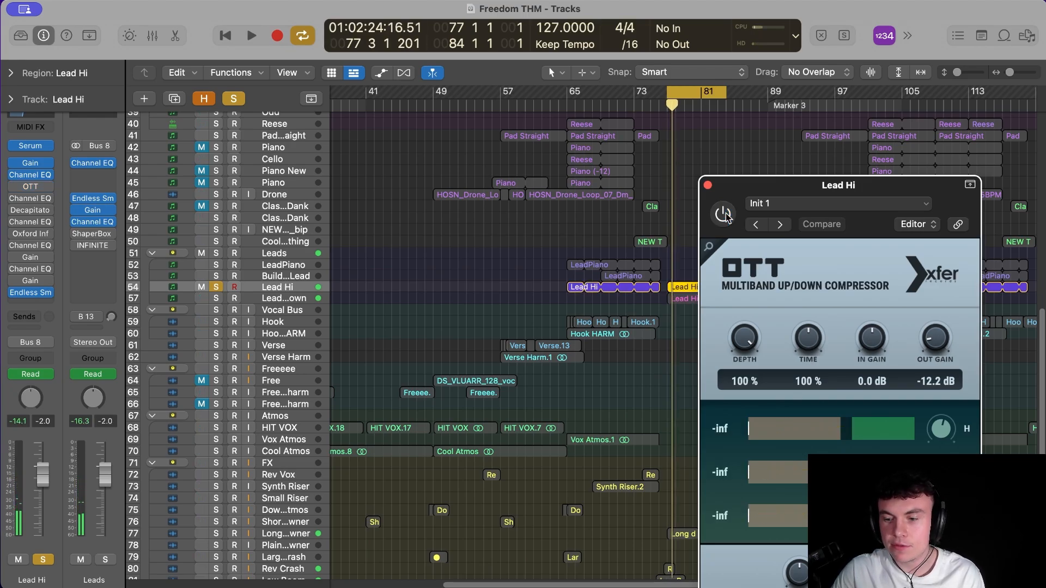
key("space")
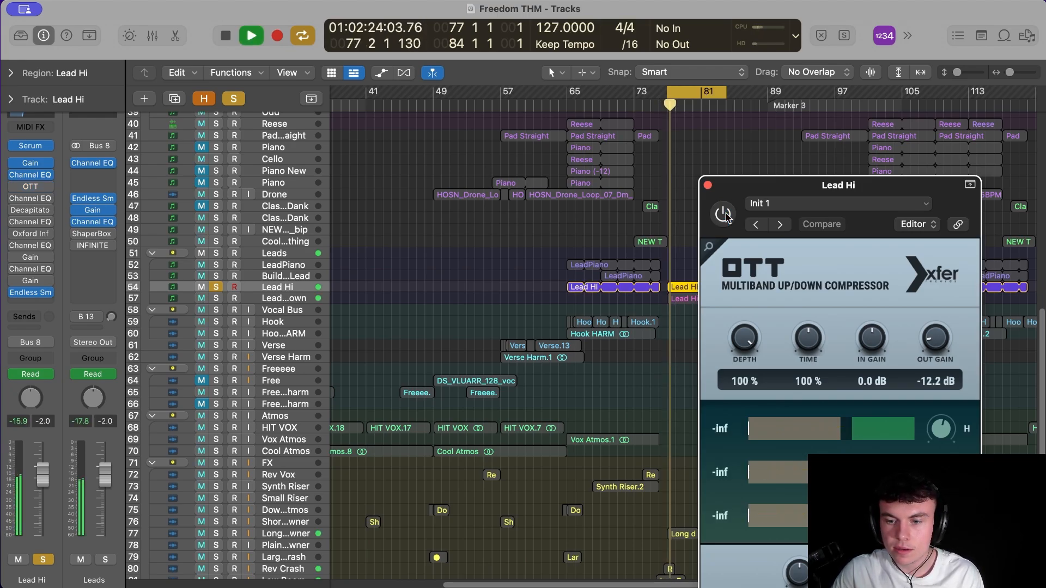
left_click(727, 216)
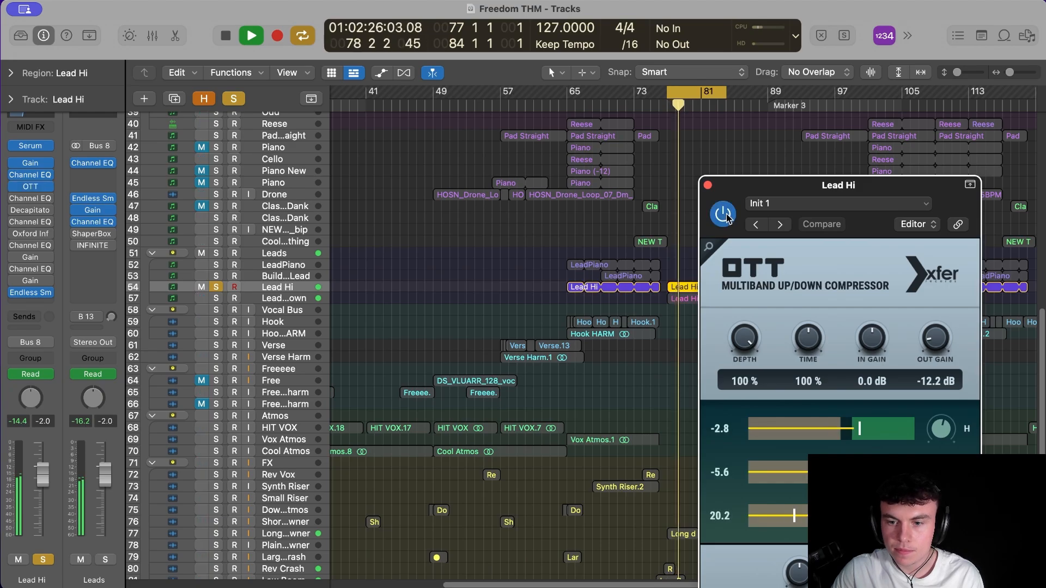
key("space")
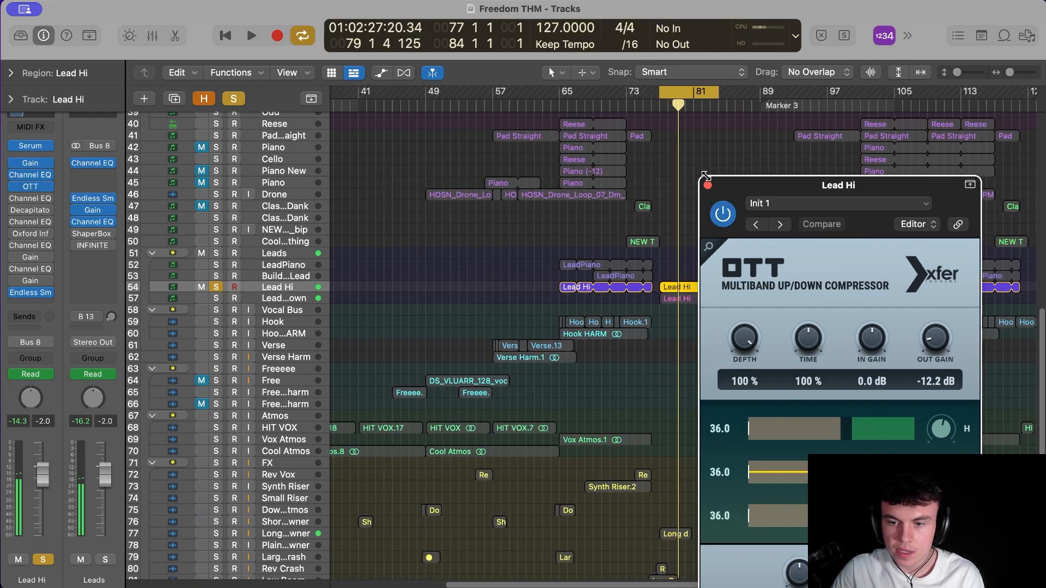
left_click(708, 185)
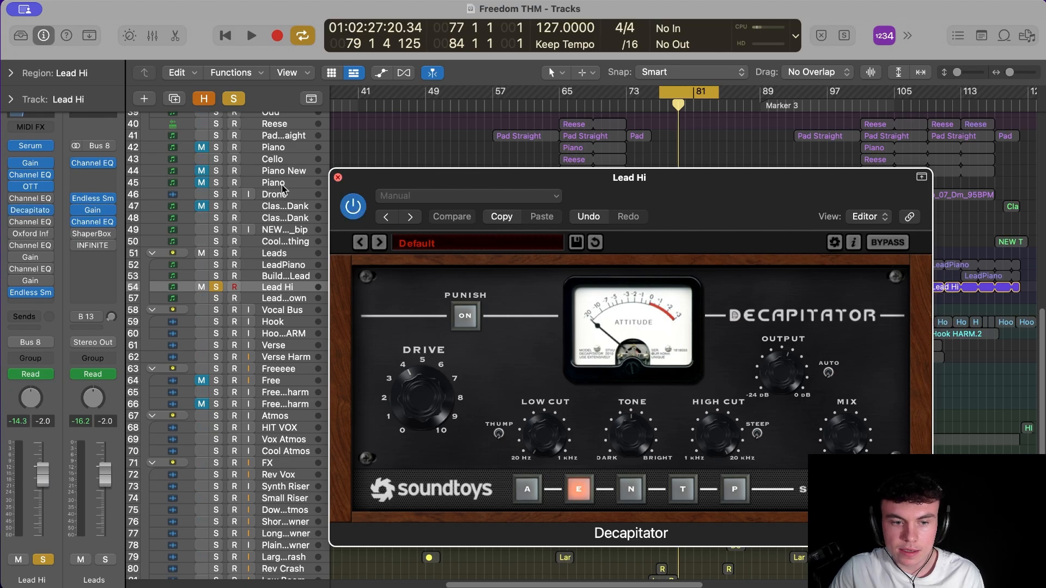
Step: Close Decapitator, enable the Channel EQ after it on Lead Hi, and inspect the Oxford Inflator's effect, curve and output settings
left_click(337, 177)
left_click(14, 222)
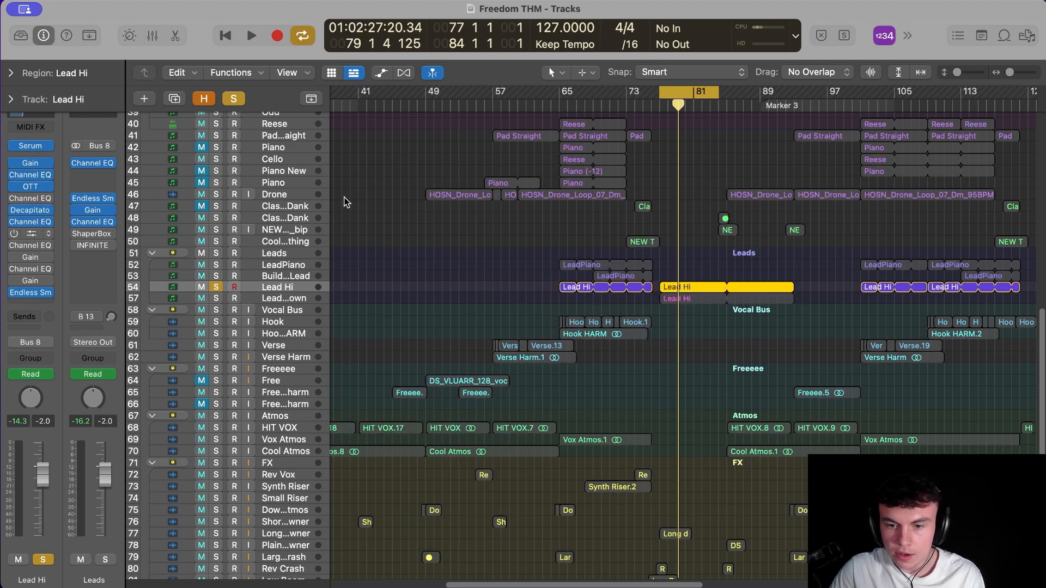
left_click_drag(515, 174, 610, 172)
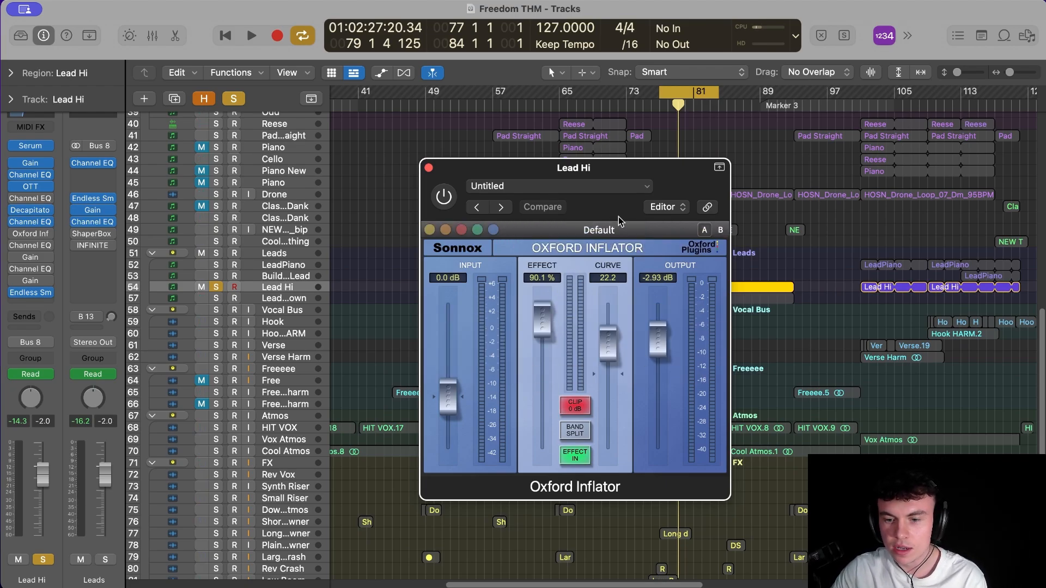
left_click_drag(650, 173, 701, 143)
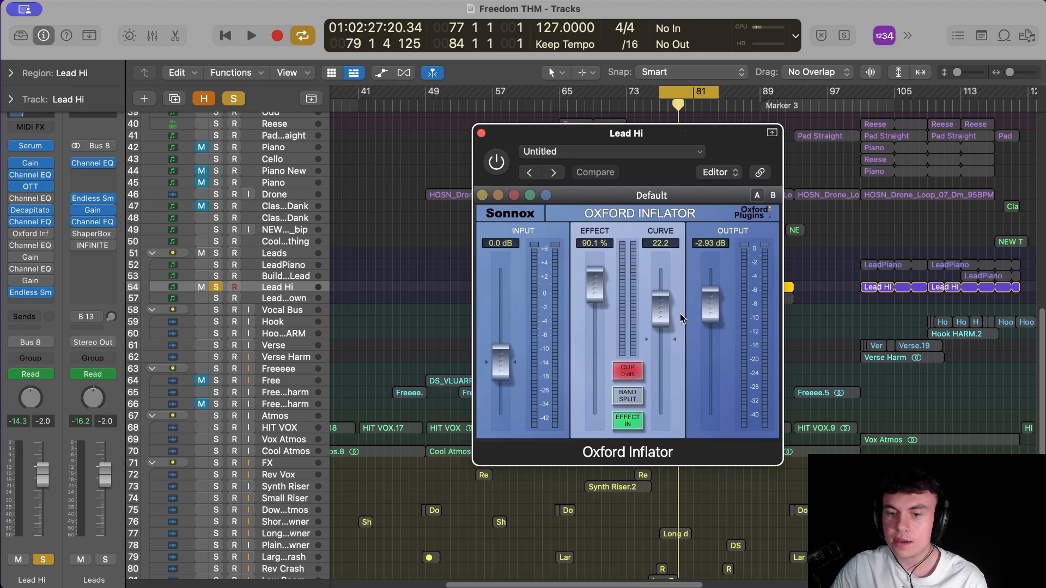
left_click(481, 133)
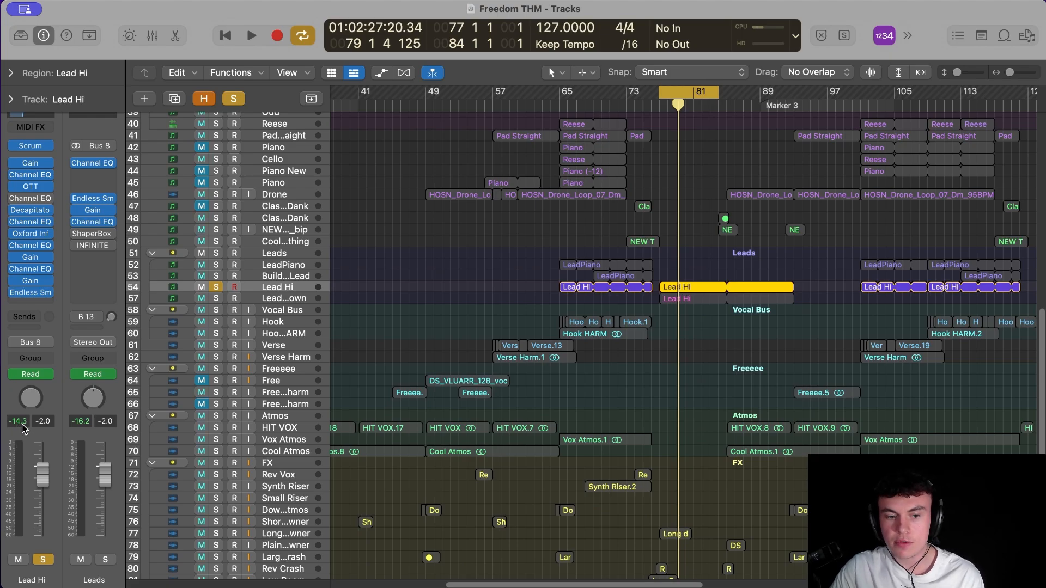
Step: Unsolo the Lead Hi track and select the Vocal Bus track
left_click(216, 287)
scroll(265, 276, "down", 1)
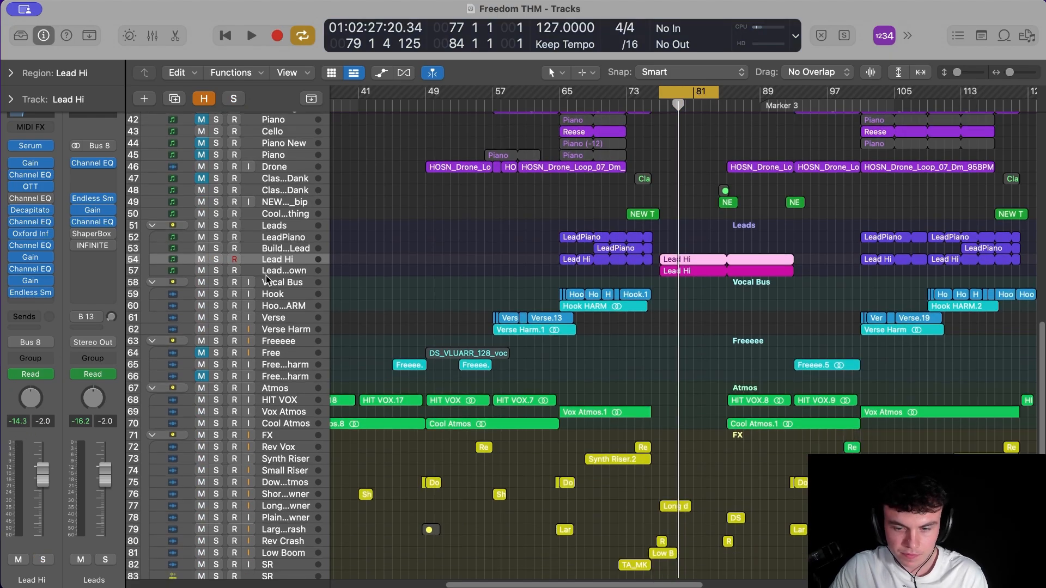
scroll(606, 317, "down", 2)
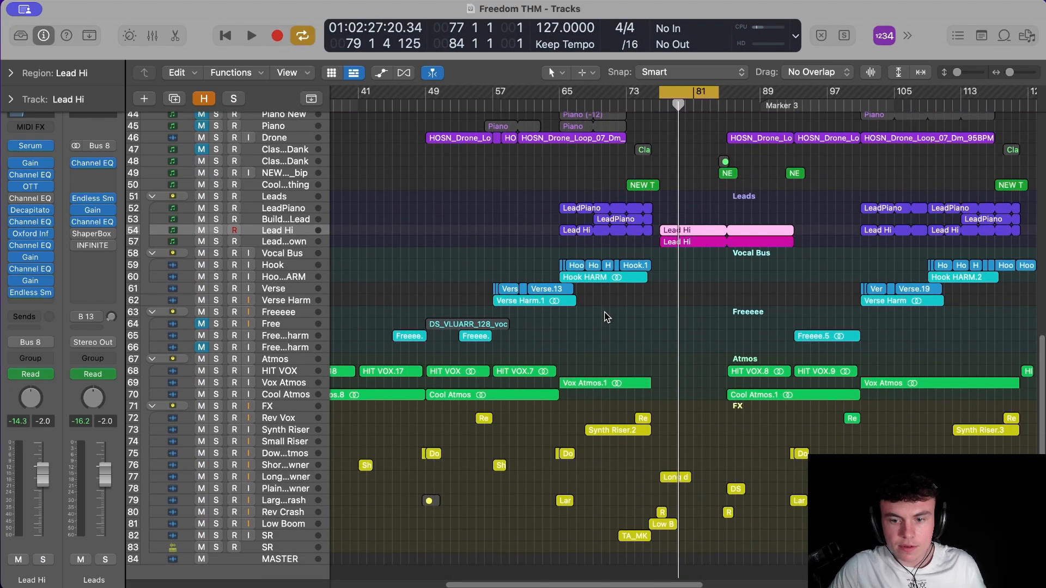
left_click(456, 216)
left_click(319, 256)
scroll(315, 265, "down", 1)
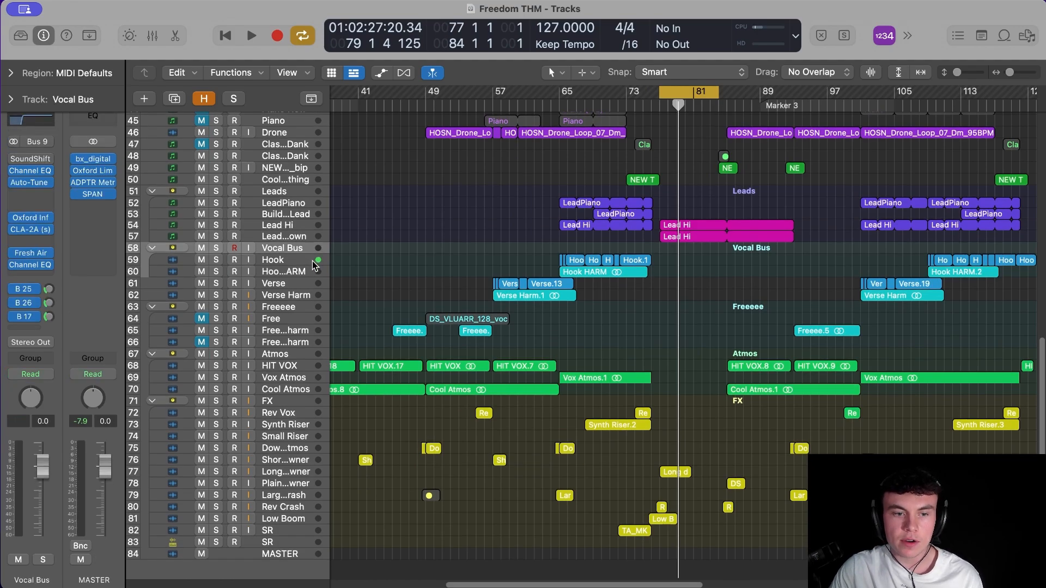
Step: Audition the soloed Hook vocal over the bar 65 to 76 cycle range and open the Vocal Bus's Auto-Tune Access
key("space")
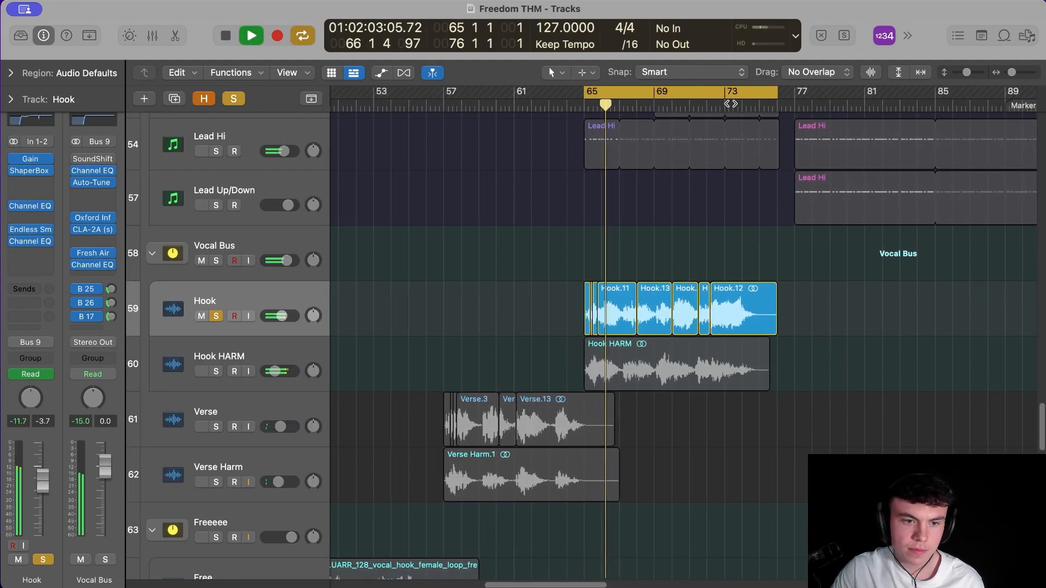
scroll(647, 274, "up", 2)
key("space")
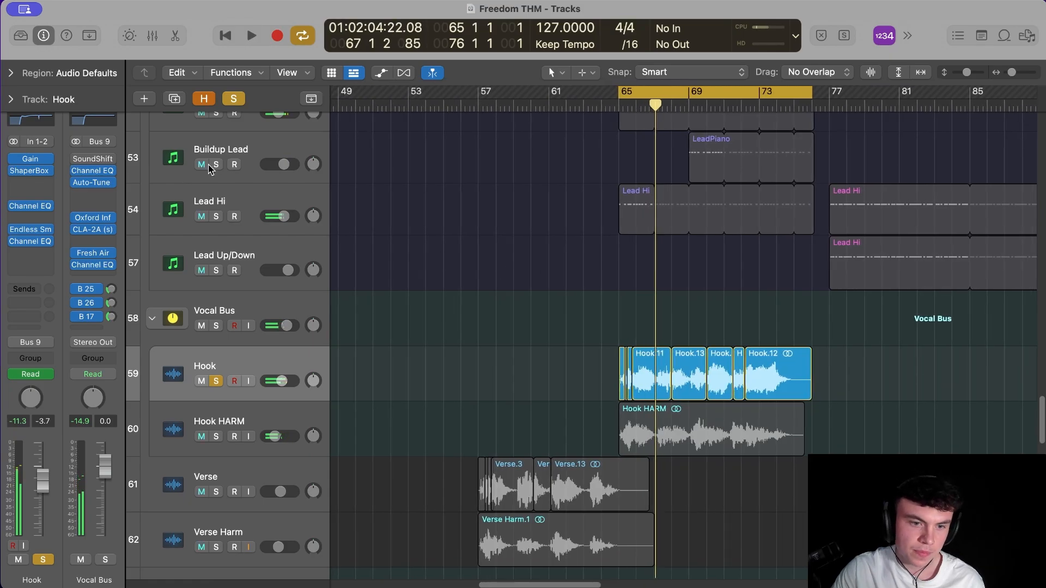
mouse_move(88, 189)
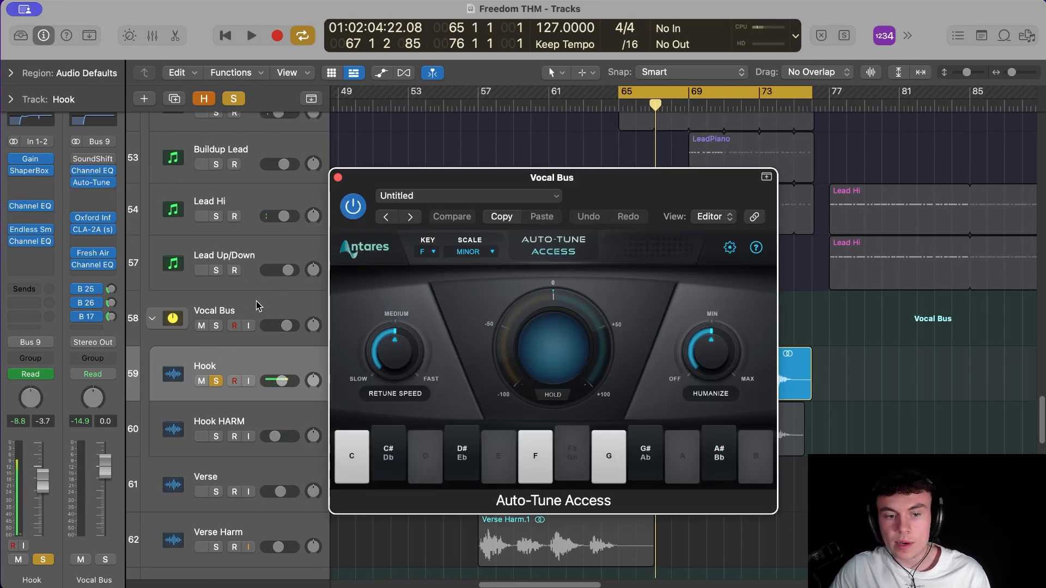
Step: Close the Vocal Bus's Auto-Tune Access and inspect its Oxford Inflator's effect, curve and output settings
left_click_drag(599, 189, 717, 116)
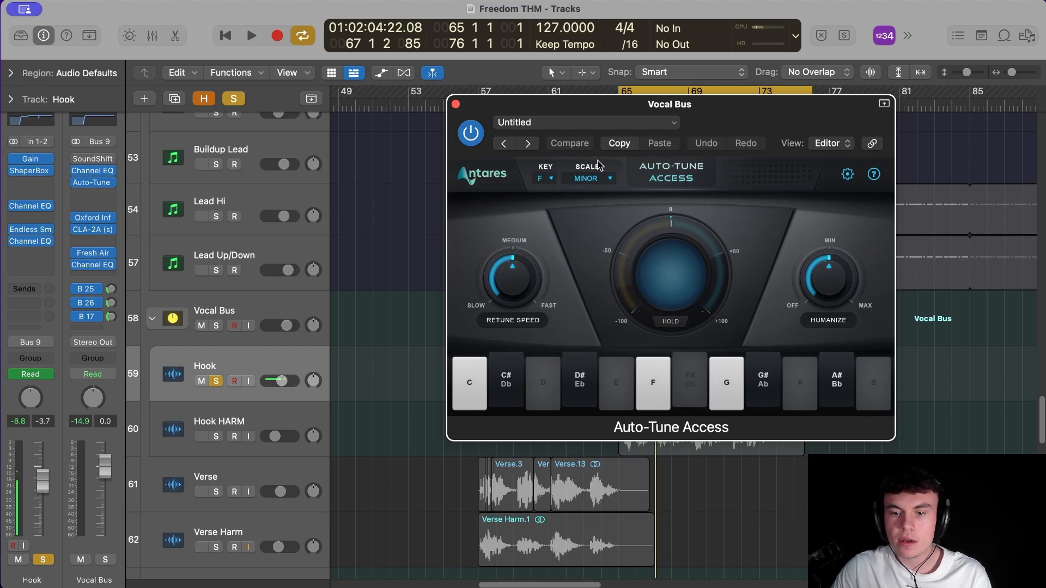
left_click(455, 104)
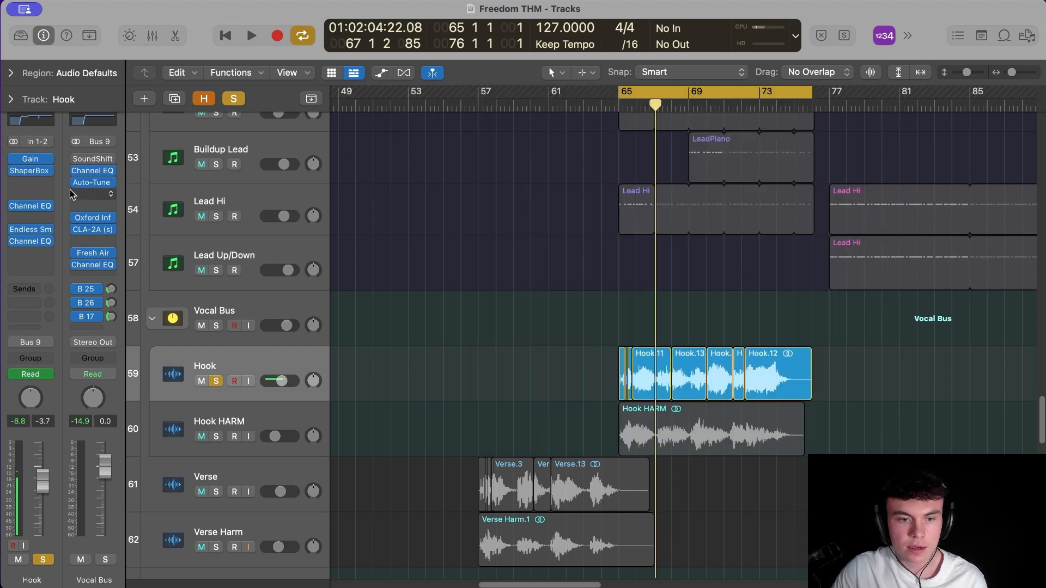
left_click(92, 217)
left_click_drag(553, 182, 680, 151)
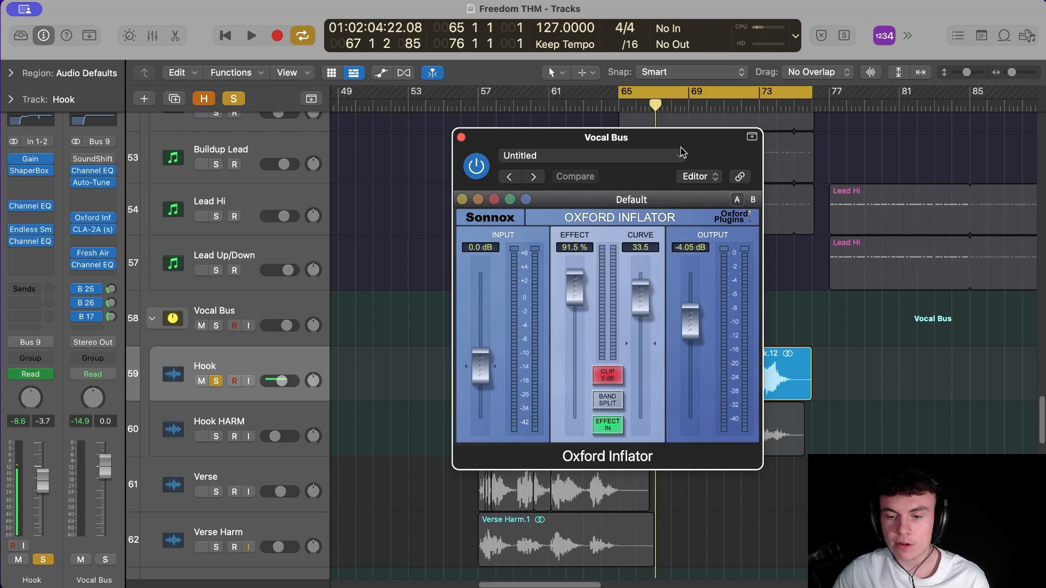
left_click(461, 137)
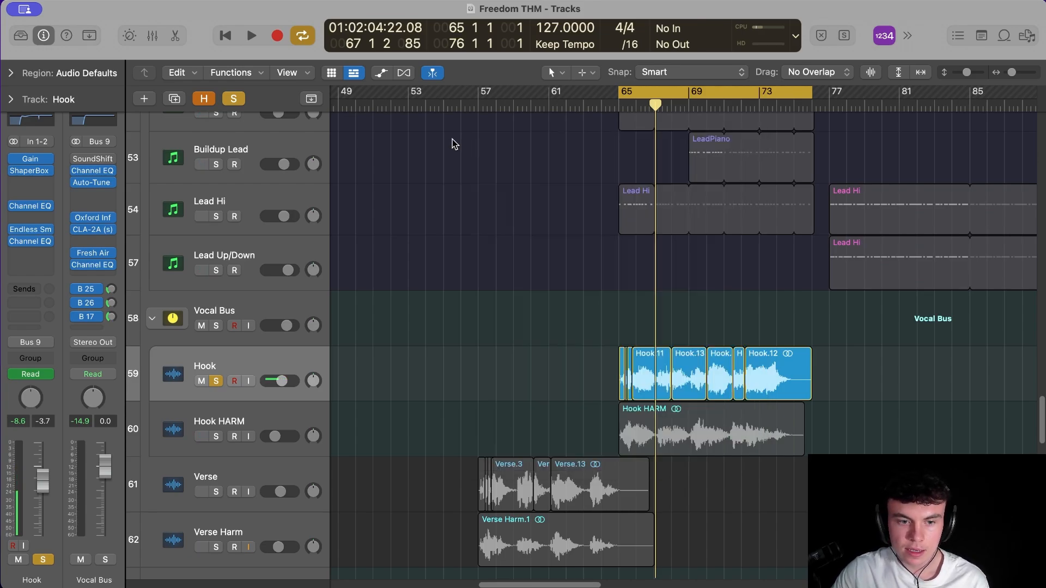
Step: Inspect the gain and peak reduction settings of the CLA-2A compressor on the Vocal Bus and close it
left_click(91, 229)
left_click_drag(660, 168, 725, 160)
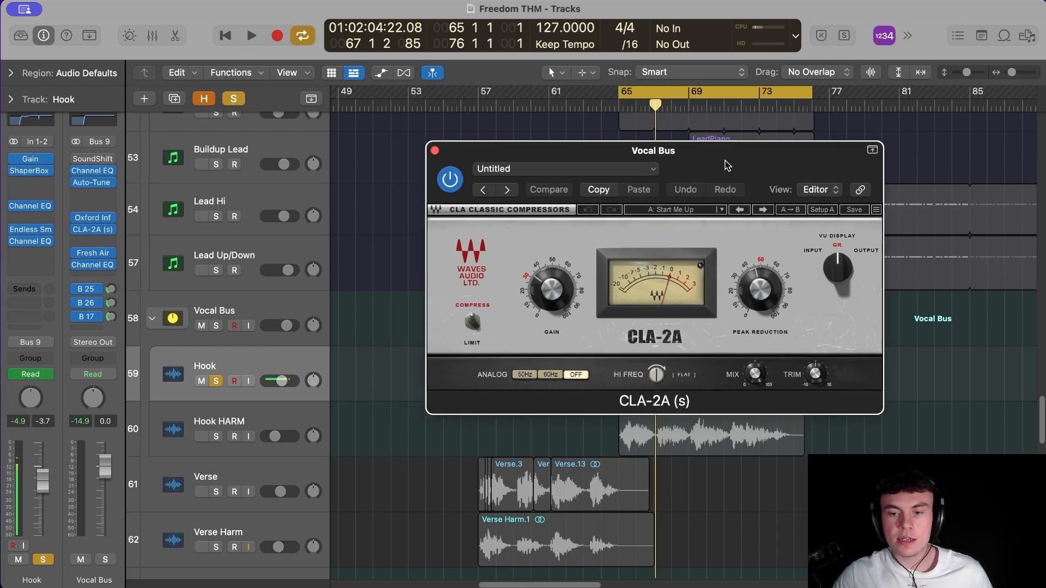
left_click(434, 151)
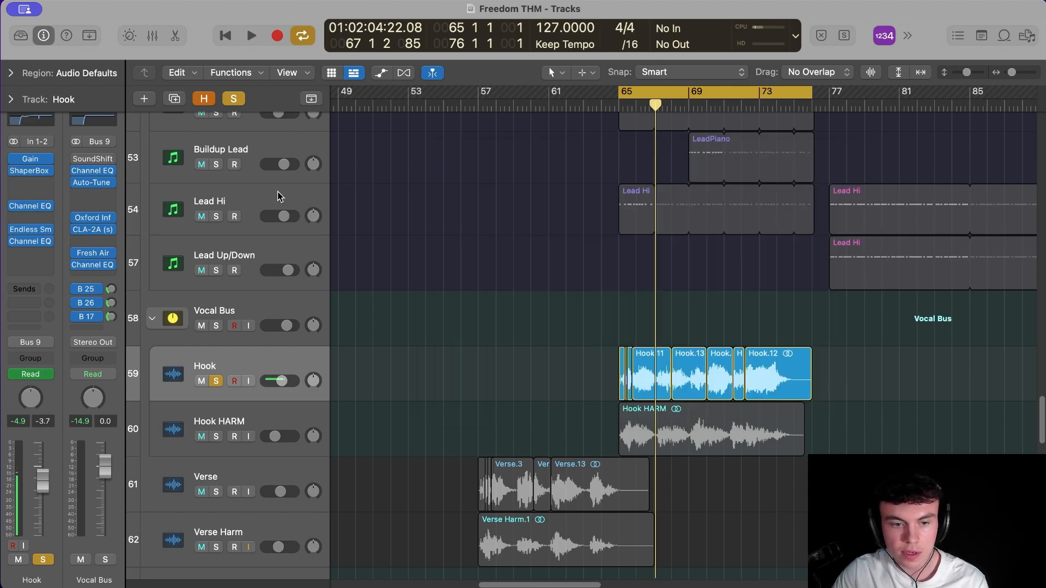
Step: Compare the vocal with the Vocal Bus's Fresh Air bypassed and enabled during playback, leave it on, close it and stop playback
left_click(98, 258)
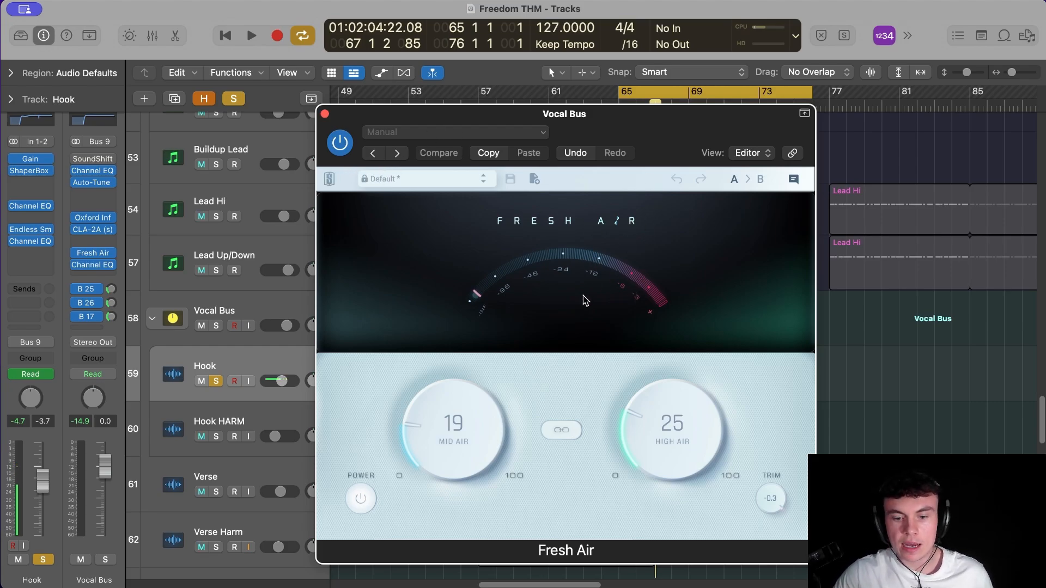
mouse_move(583, 304)
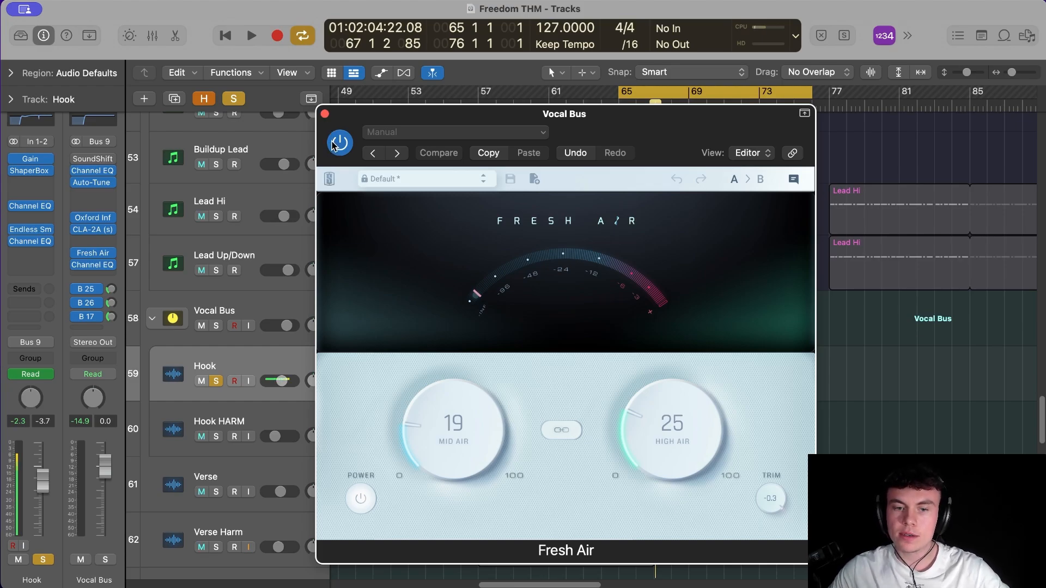
left_click(334, 143)
key("space")
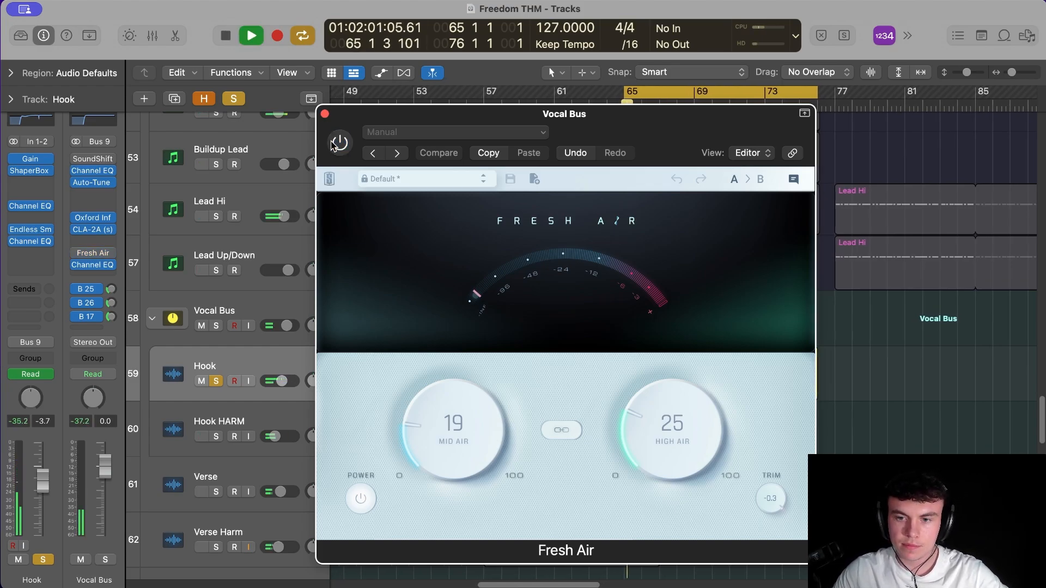
key("space")
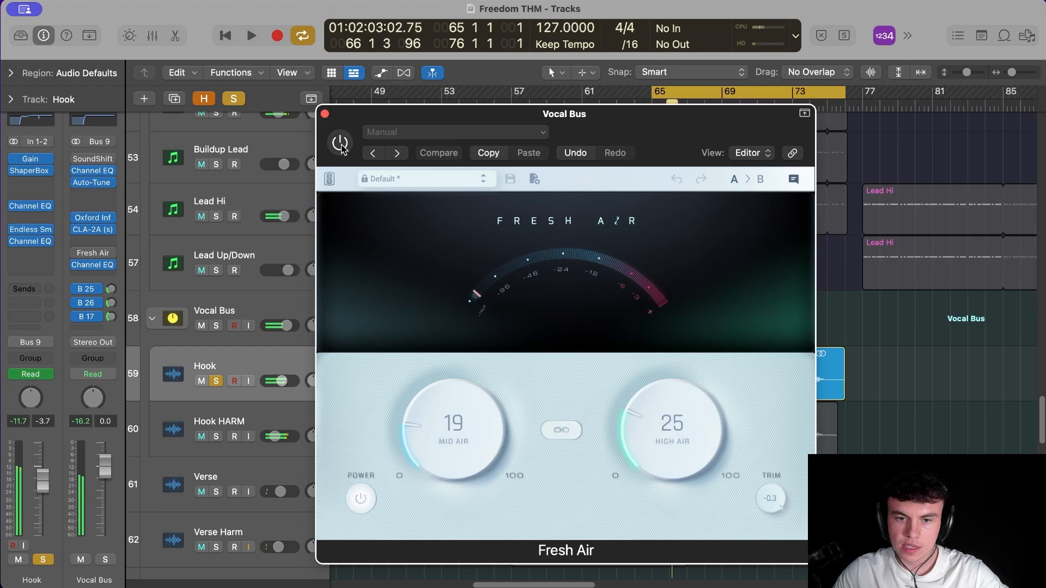
left_click(338, 141)
key("space")
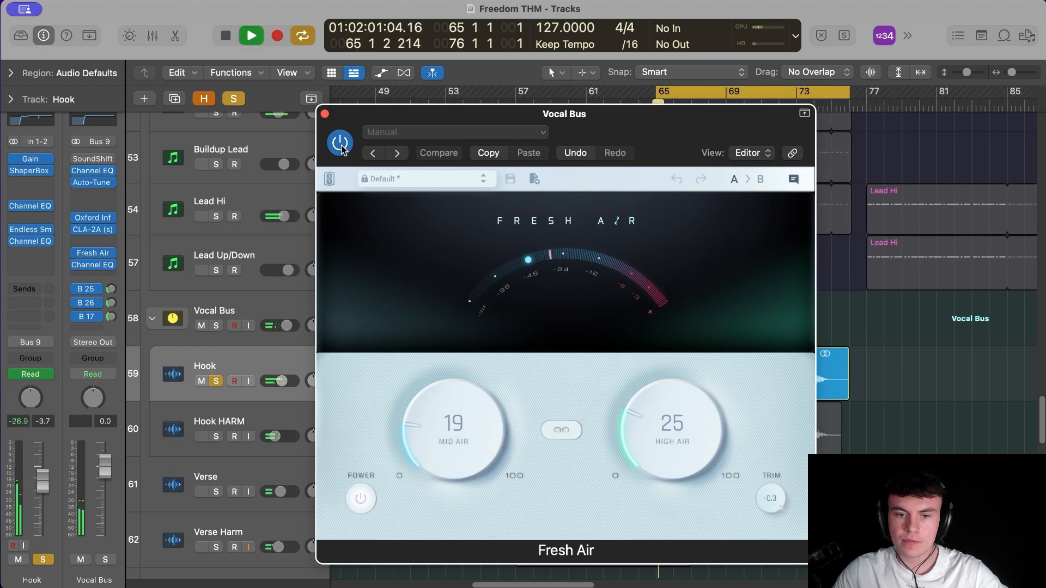
left_click(325, 113)
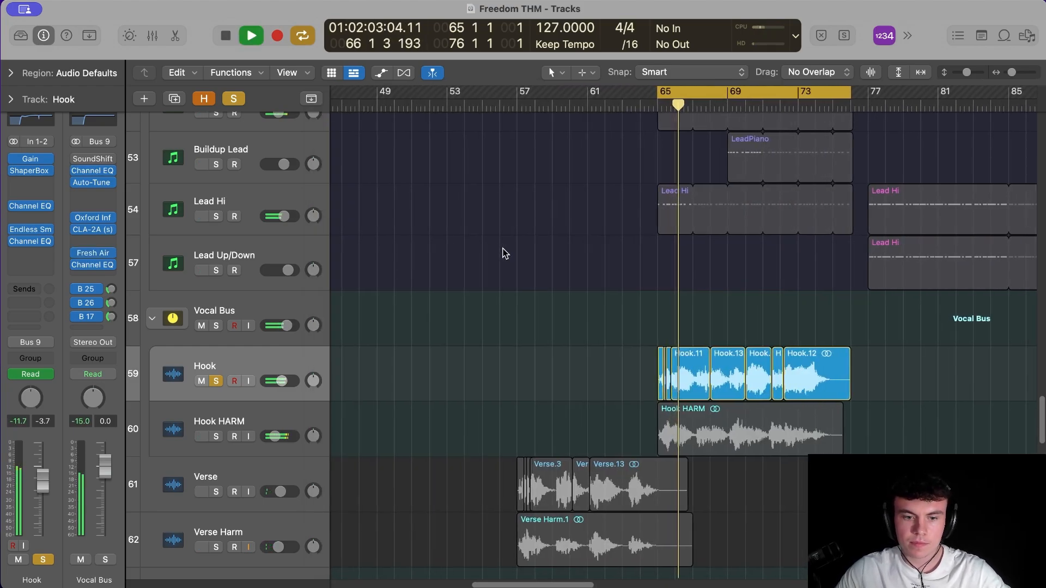
key("space")
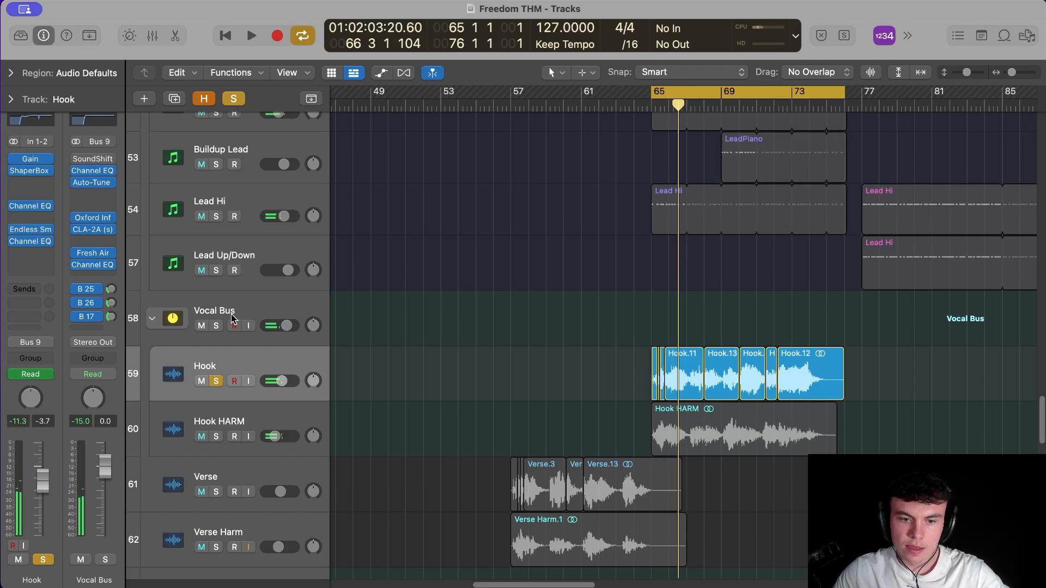
Step: Select the Vocal Bus and inspect the EchoBoy and Channel EQ settings on its Vox 1/16 delay return
left_click(64, 358)
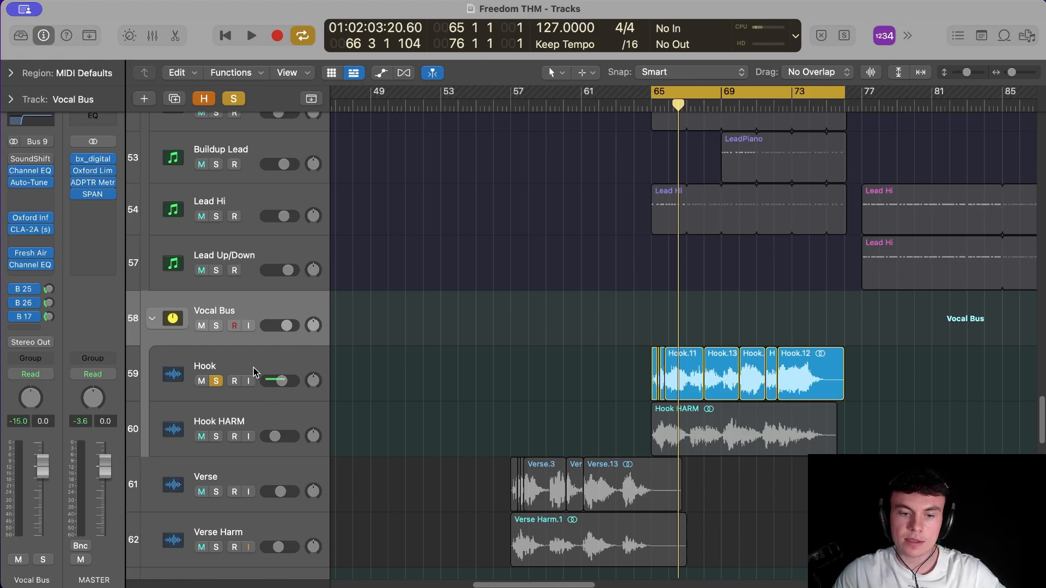
left_click(48, 291)
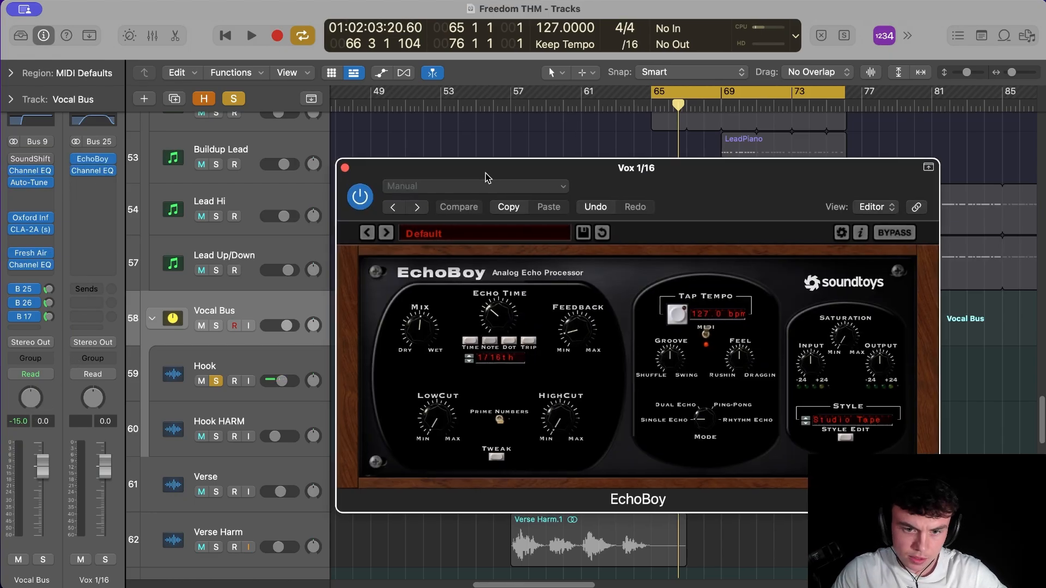
left_click(348, 165)
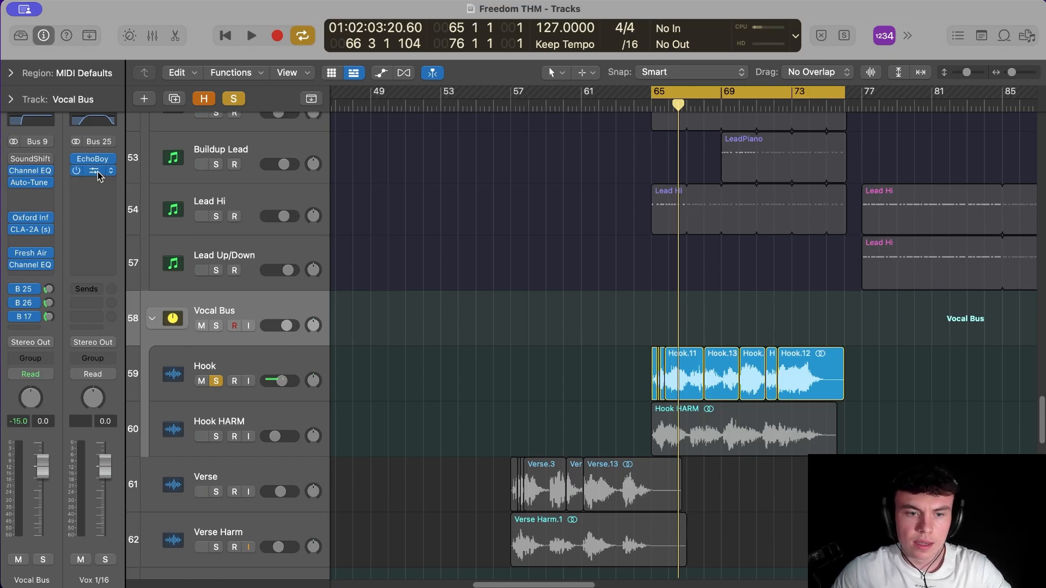
left_click(97, 172)
left_click_drag(878, 201, 827, 147)
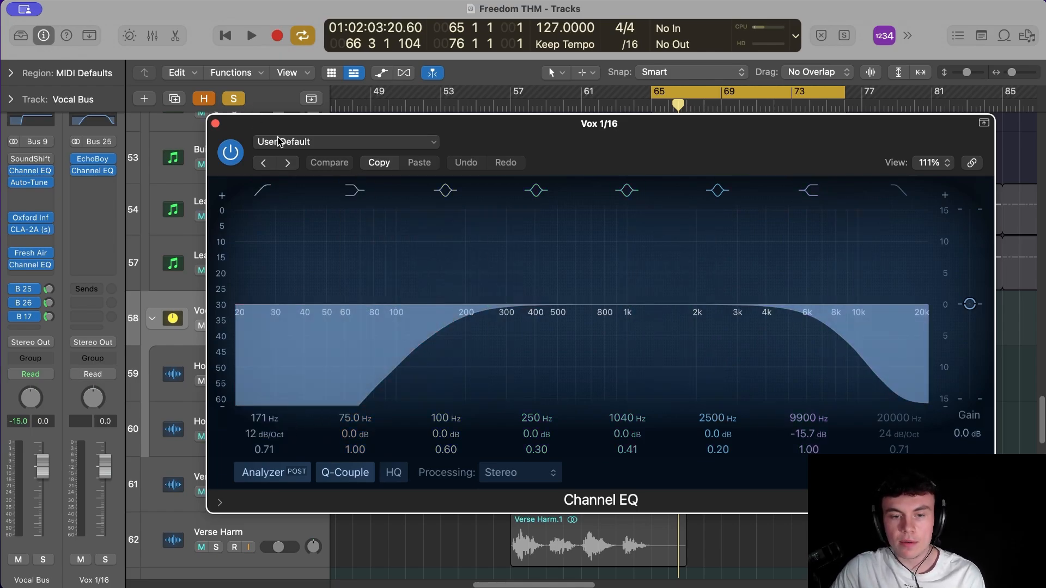
left_click(216, 123)
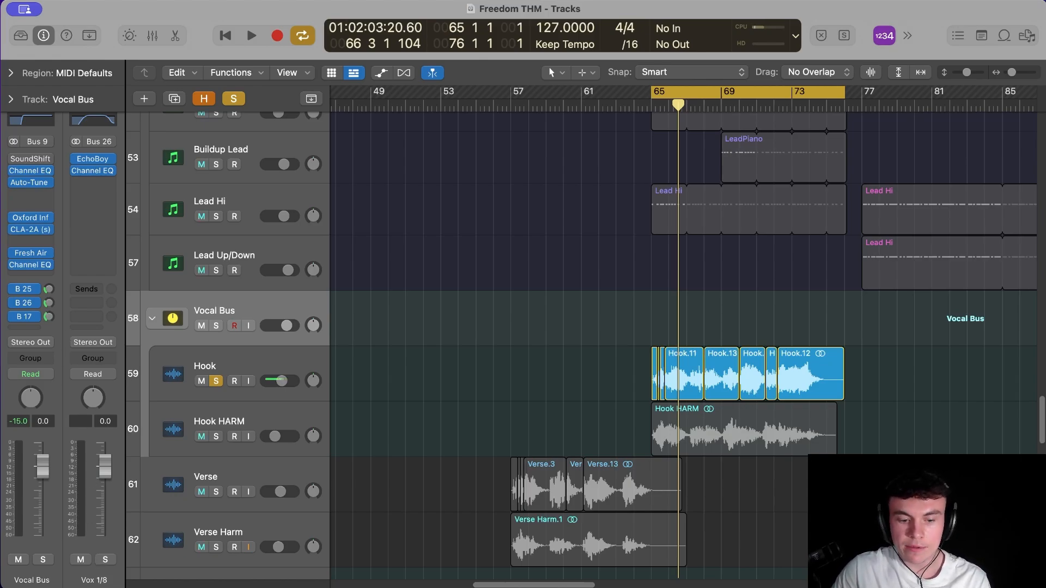
Step: Inspect ValhallaVintageVerb on the Vox Verb return, set the Vocal Bus's Bus 17 send to -11.4 dB and close the reverb
left_click(47, 317)
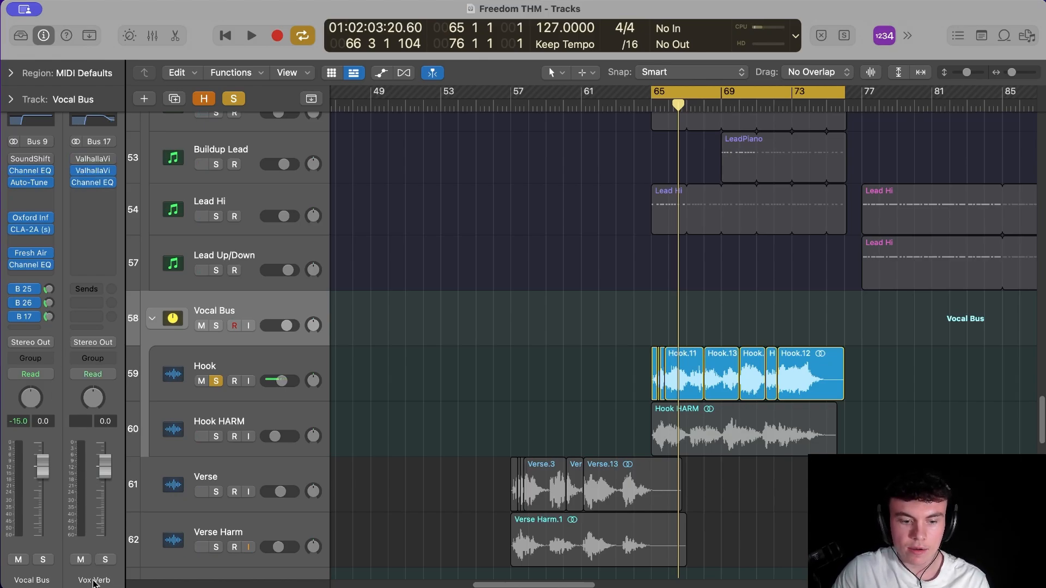
left_click(96, 172)
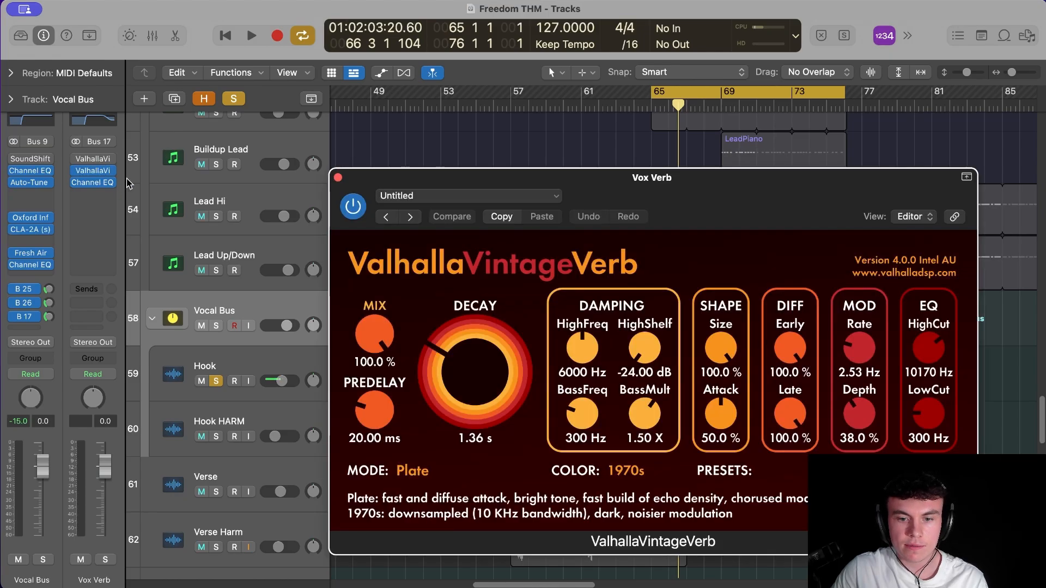
left_click_drag(783, 181, 783, 146)
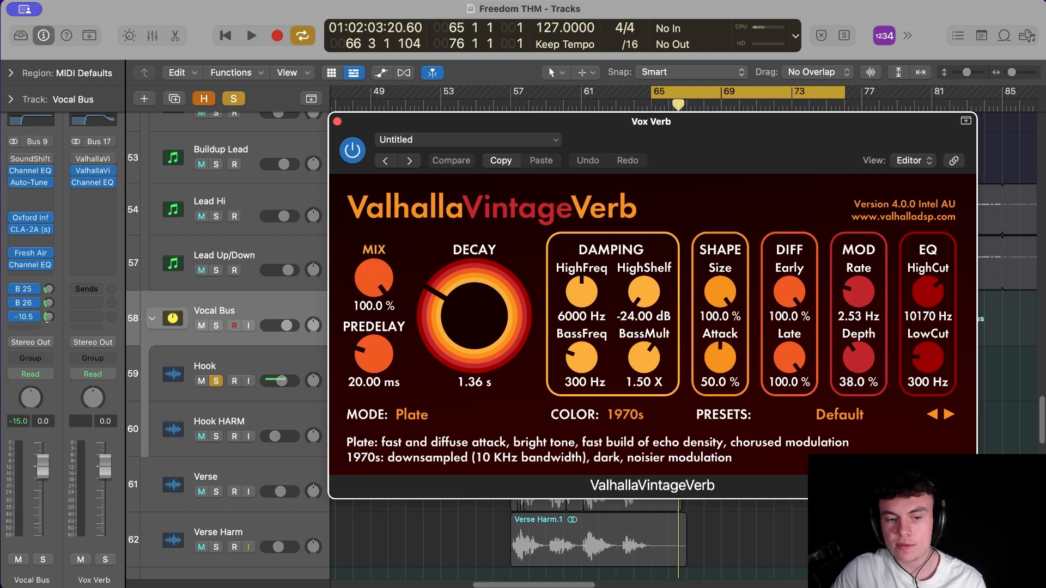
left_click_drag(49, 316, 48, 321)
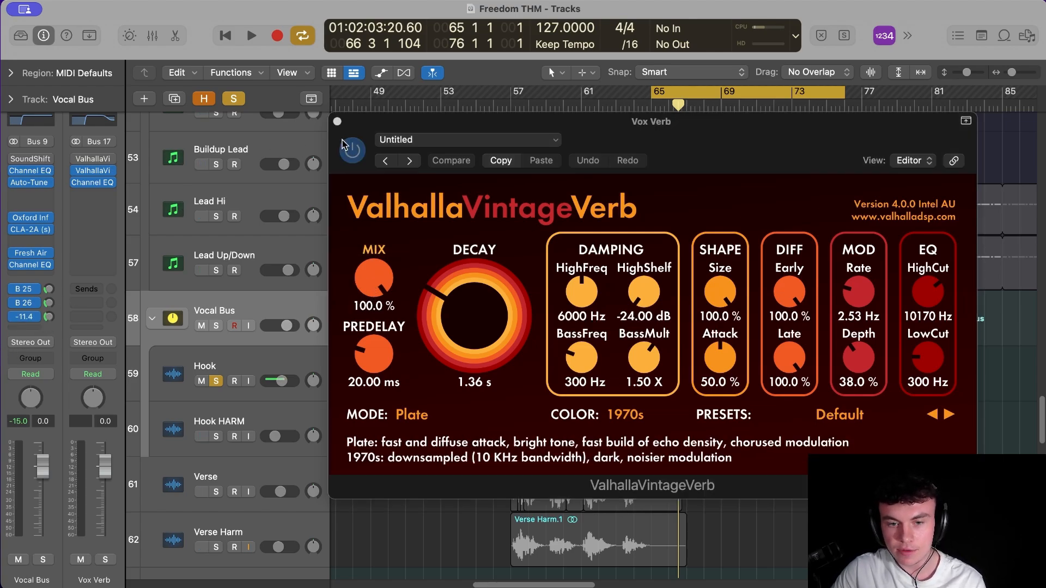
left_click(337, 122)
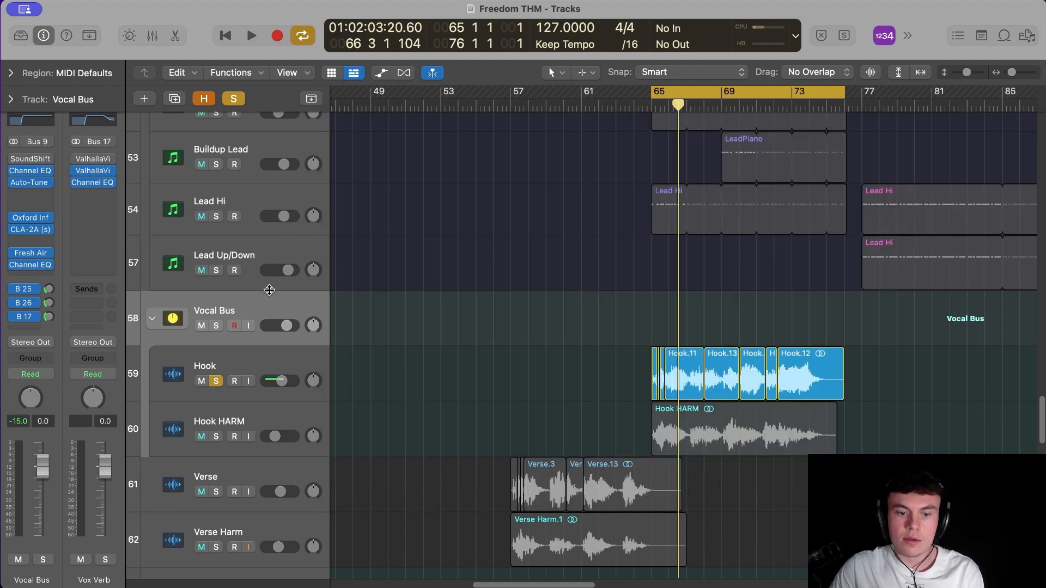
Step: Select the Hook track and turn off its solo
left_click(243, 365)
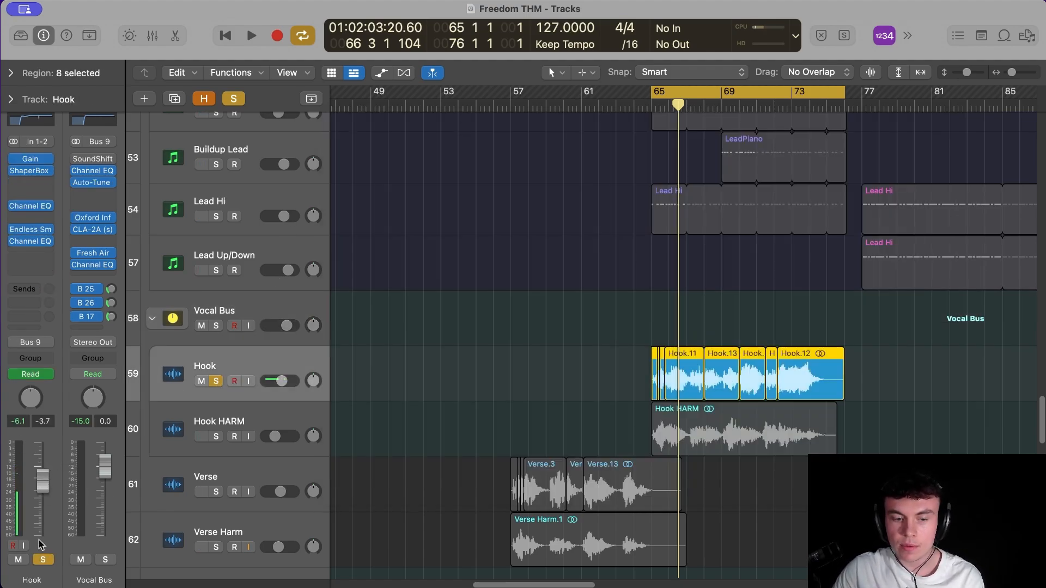
left_click(217, 382)
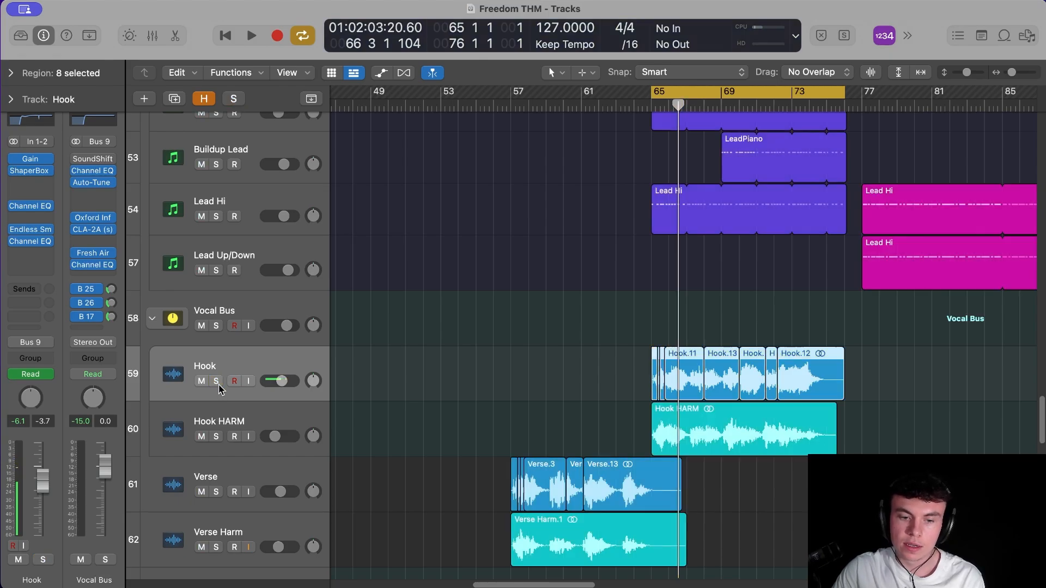
Step: Go to the Atmos group, select the HIT VOX track, and view its INFINITE plug-in before closing it
key("z")
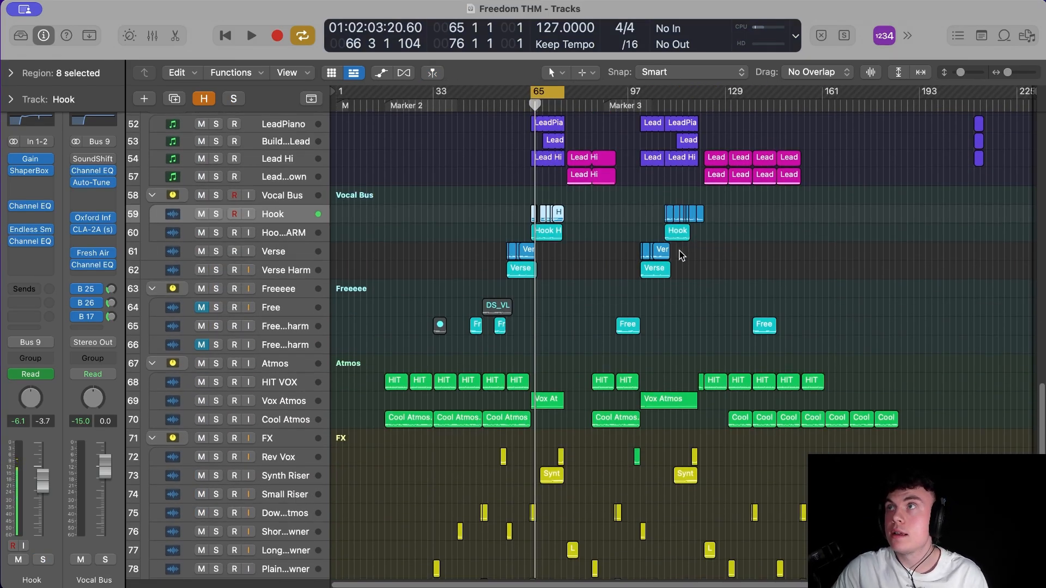
scroll(626, 289, "down", 1)
left_click_drag(704, 222, 360, 553)
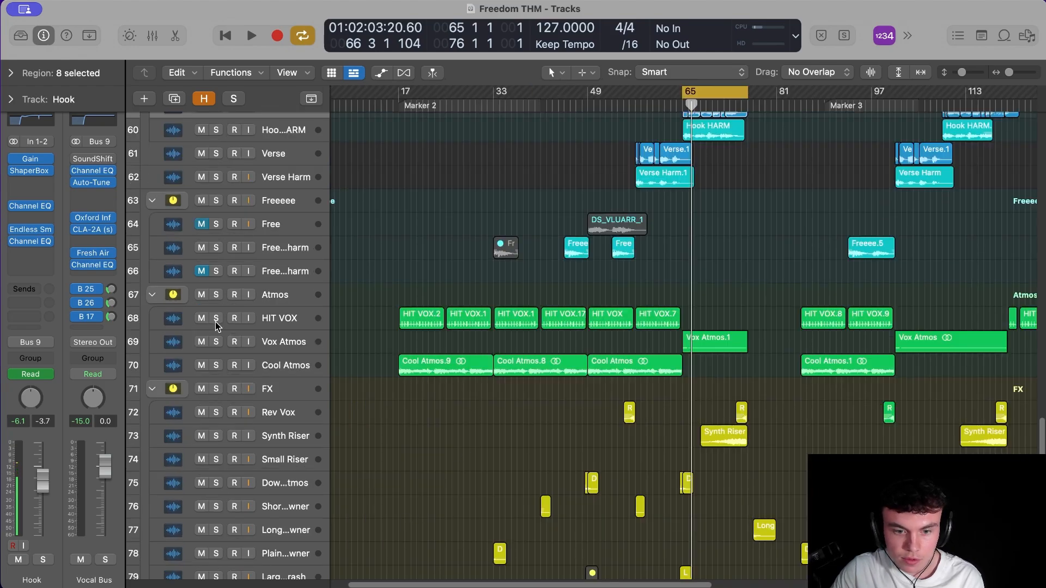
left_click(271, 326)
left_click(284, 366)
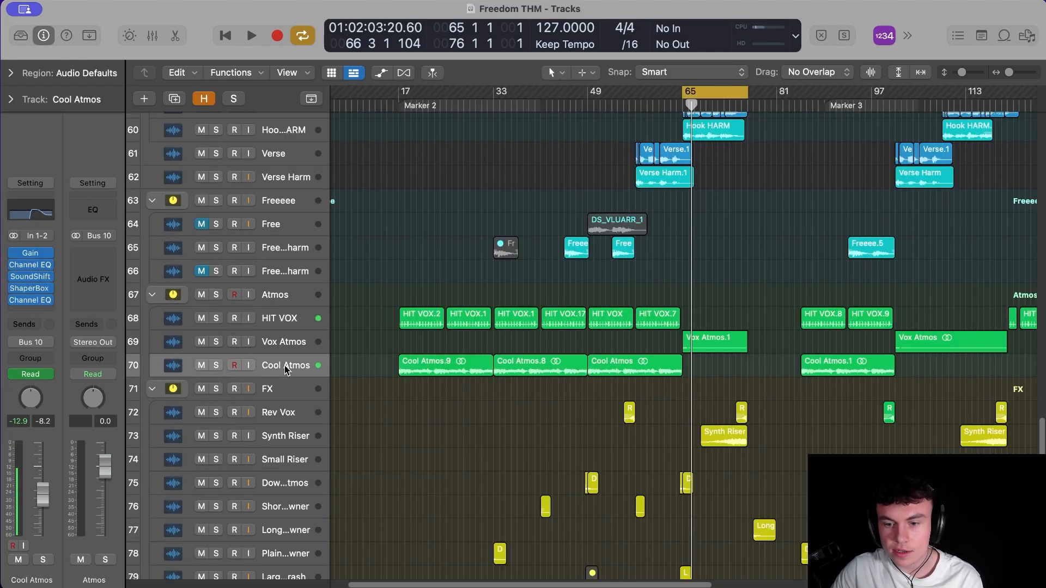
left_click(279, 321)
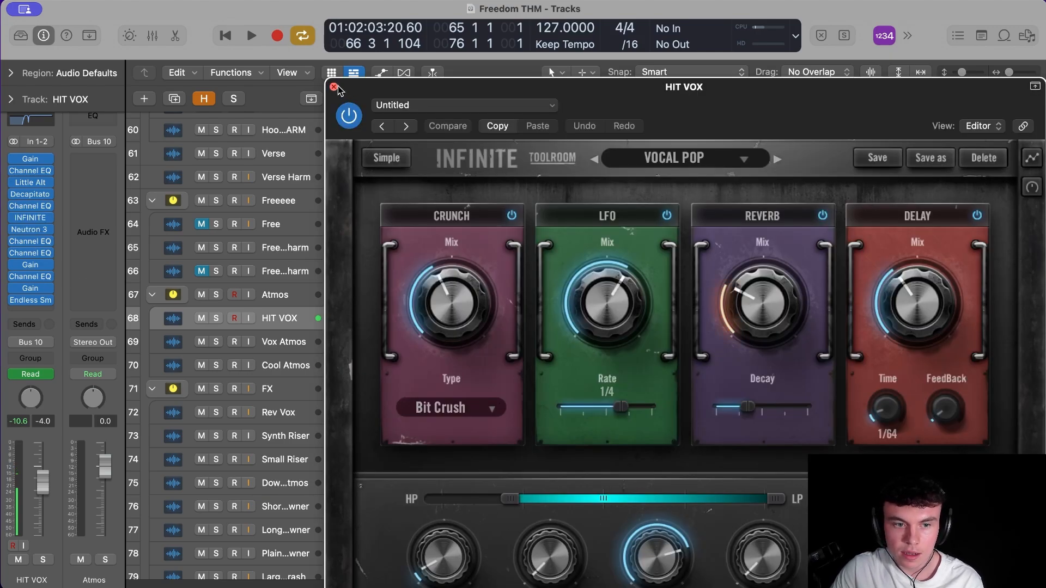
left_click(334, 88)
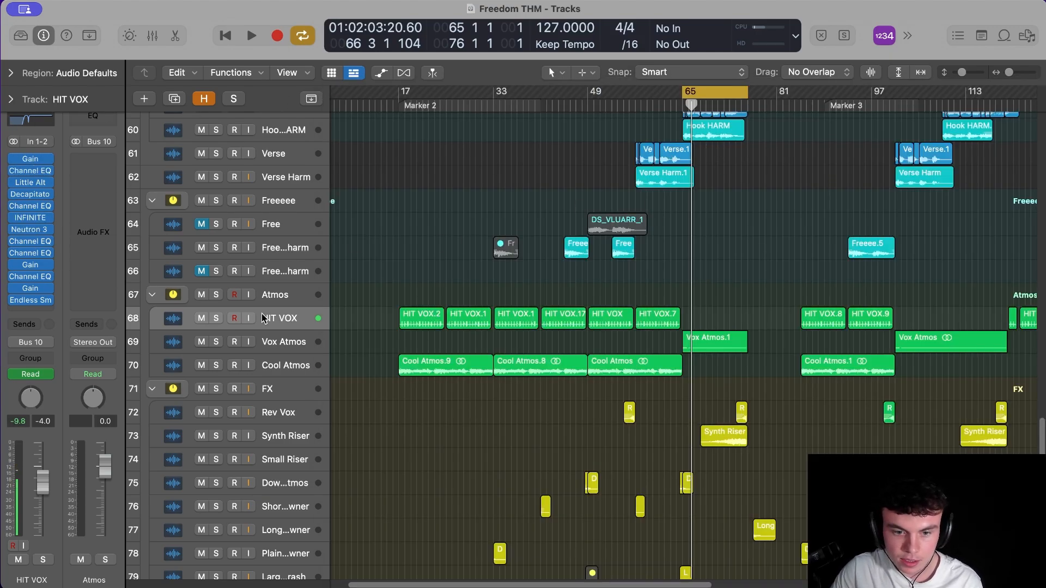
Step: Solo HIT VOX, set the cycle range to bars 50 to 56, and audition it with the plug-ins after the first Gain bypassed
key("s")
left_click_drag(708, 95, 630, 96)
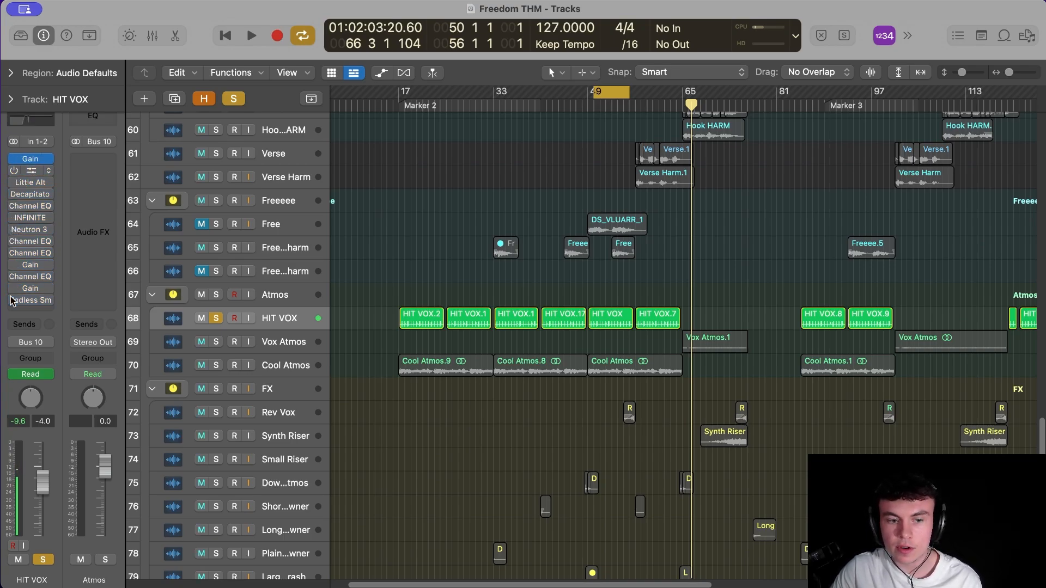
key("space")
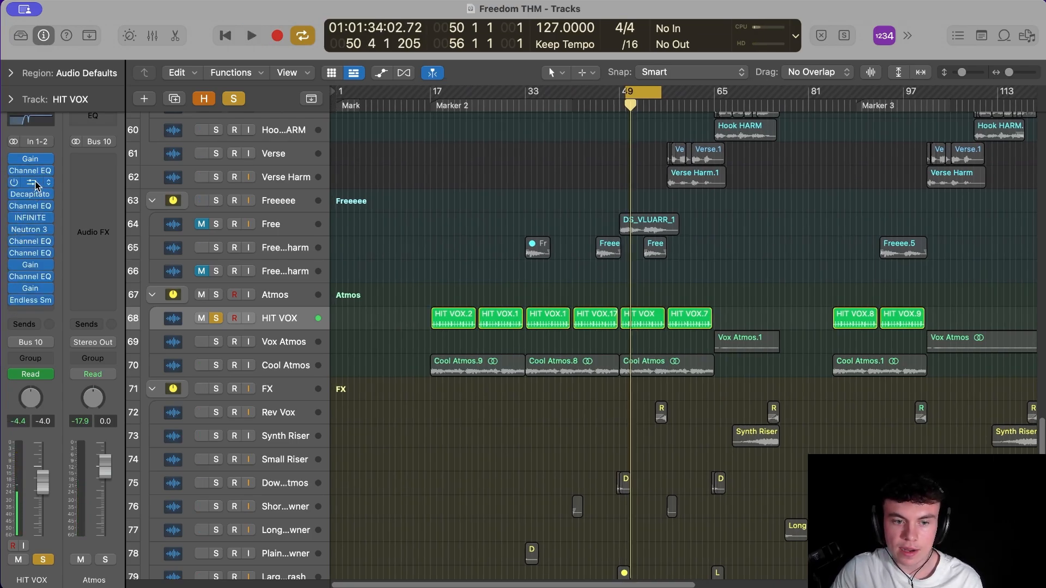
Step: Inspect Little AlterBoy's pitch, formant, drive and mix settings on HIT VOX, close it and restart playback
left_click(30, 181)
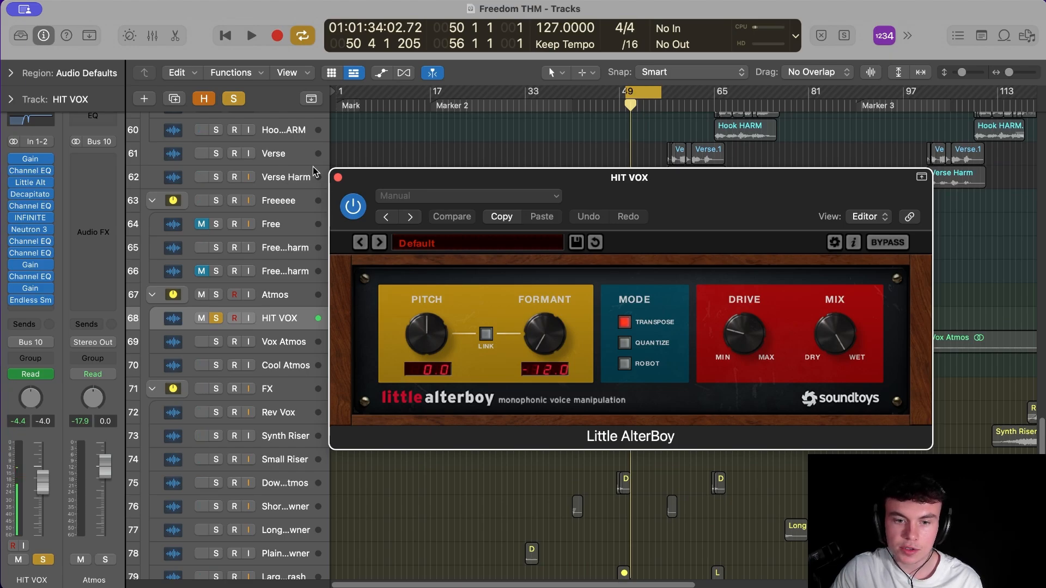
left_click(338, 177)
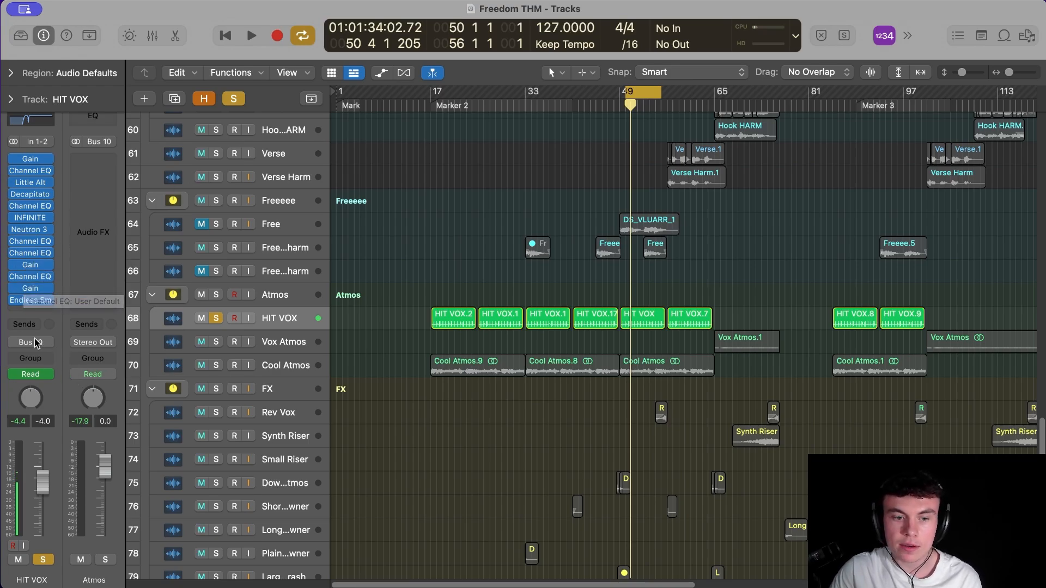
key("space")
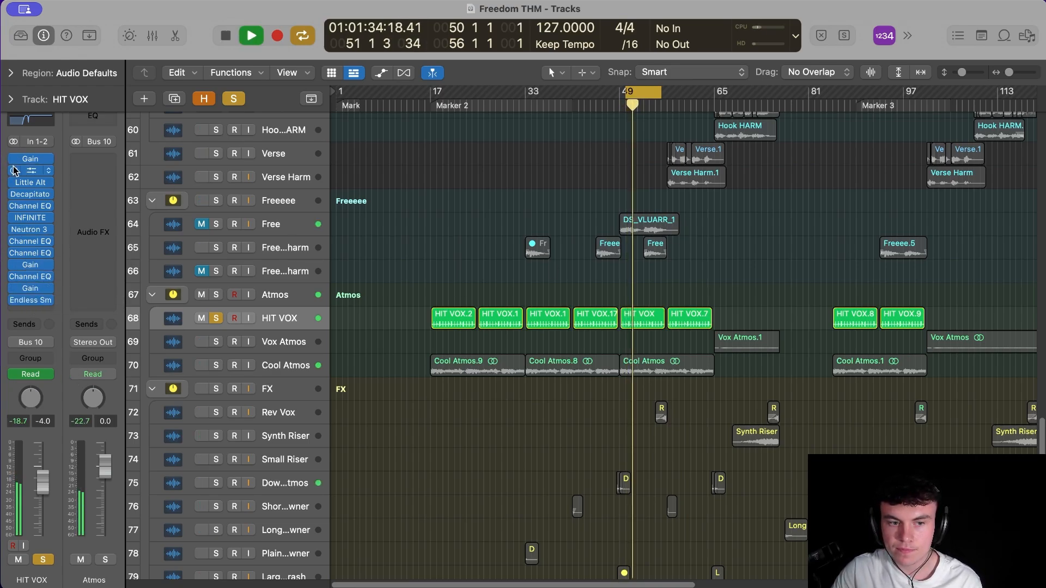
Step: Compare HIT VOX with the plug-ins after the first Gain bypassed and re-enabled, then stop playback and turn off its solo
left_click_drag(14, 170, 13, 437)
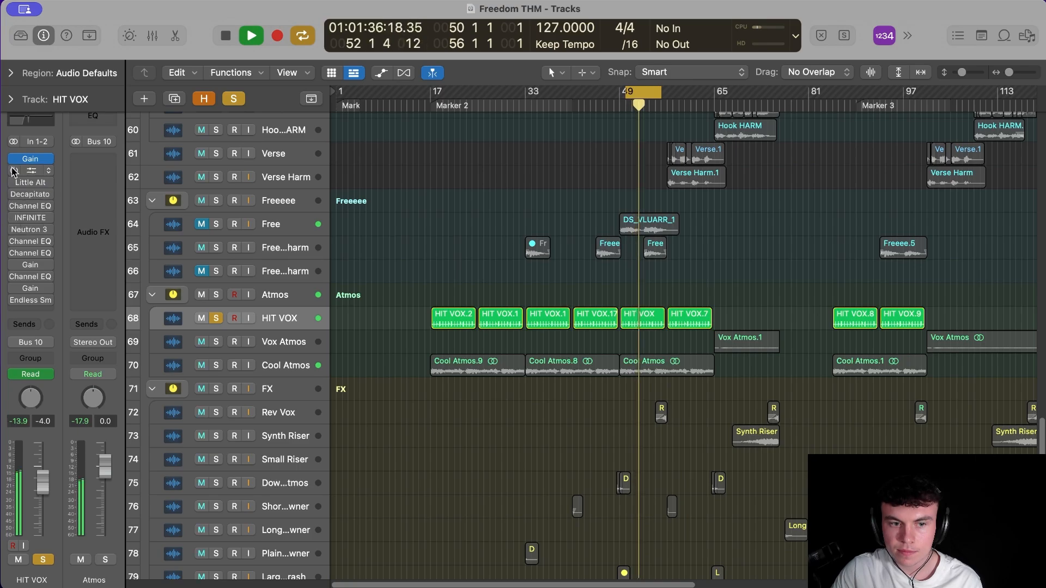
left_click_drag(13, 171, 12, 352)
key("space")
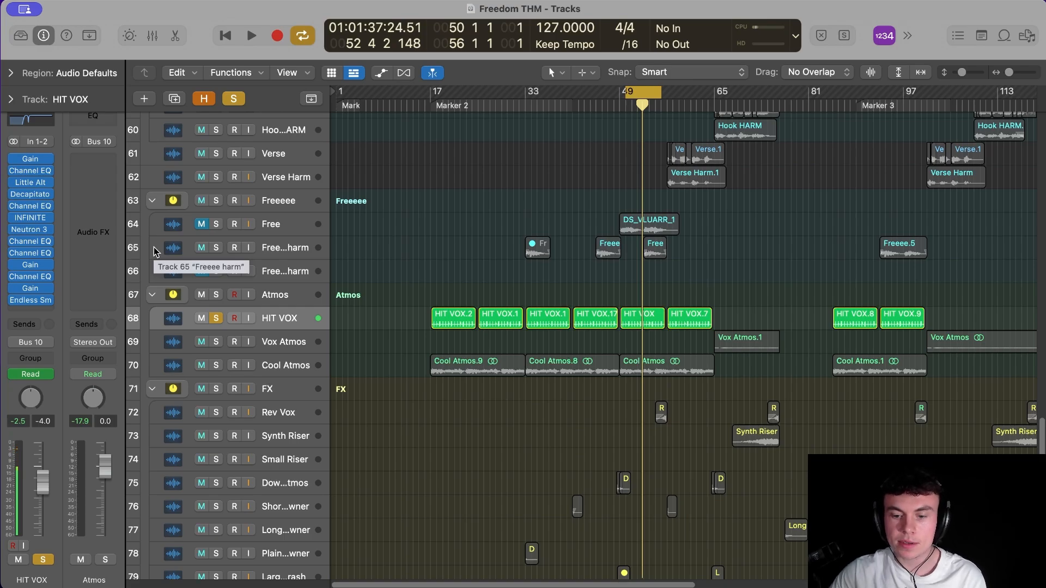
left_click(216, 318)
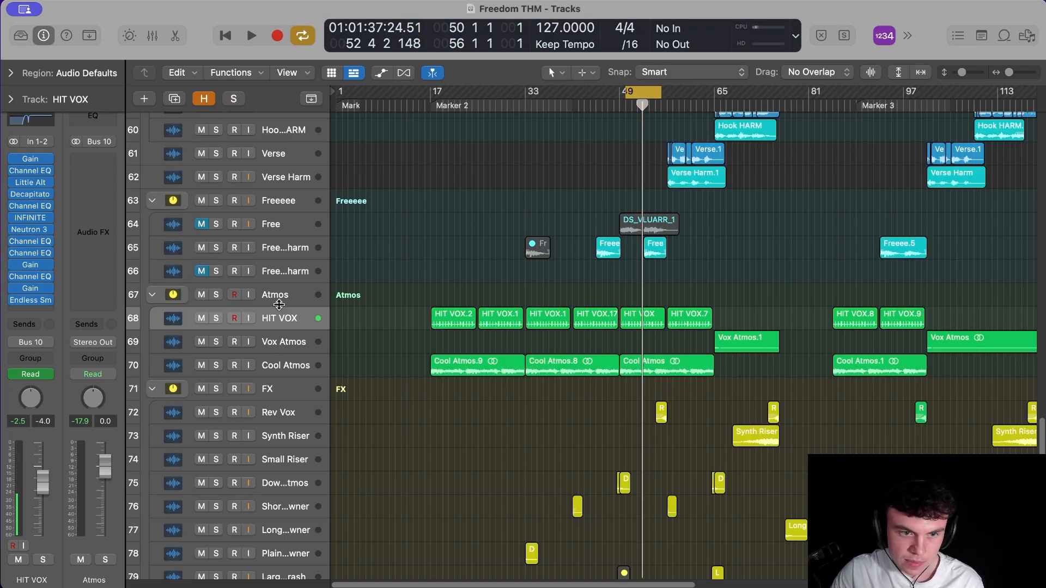
Step: View the Channel EQ curve on HIT VOX and close the plug-in
scroll(279, 305, "up", 2)
left_click(36, 118)
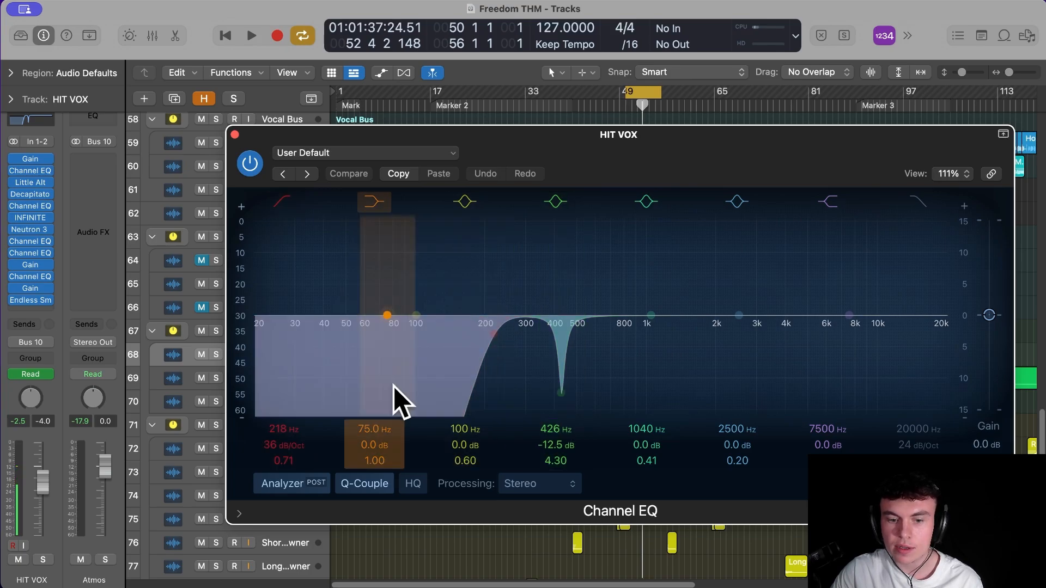
left_click(234, 135)
Step: Inspect the channel strips of the FX group and its Rev Vox track, returning to the FX group
scroll(262, 240, "down", 2)
left_click(291, 400)
scroll(291, 400, "down", 1)
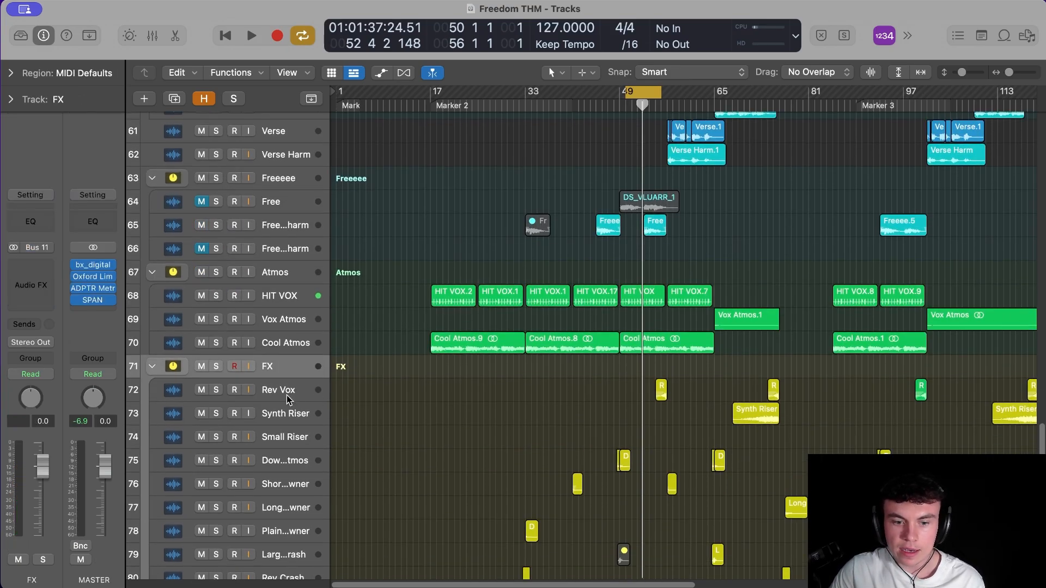
left_click(291, 395)
scroll(291, 388, "down", 1)
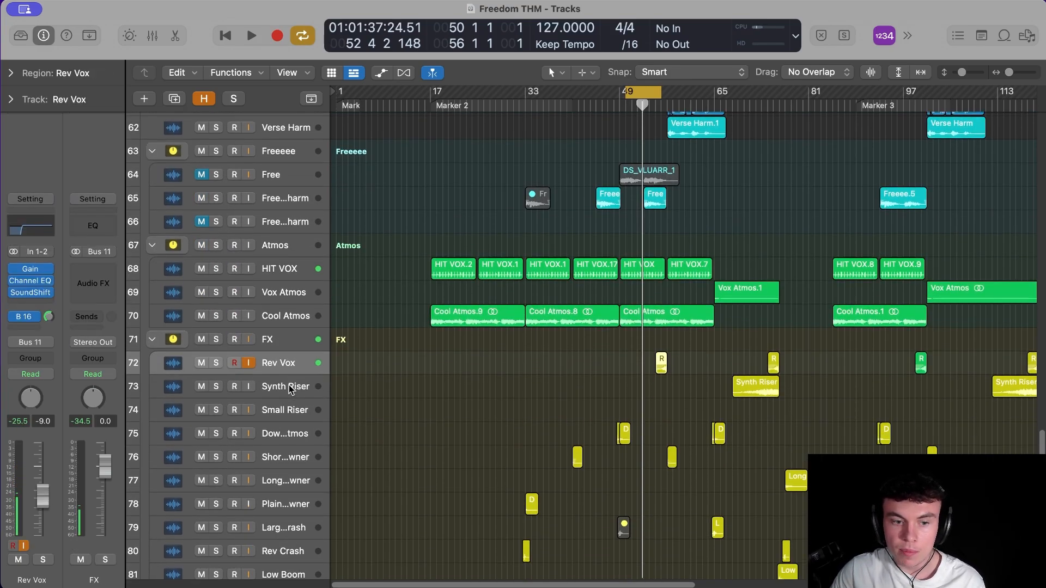
left_click(274, 338)
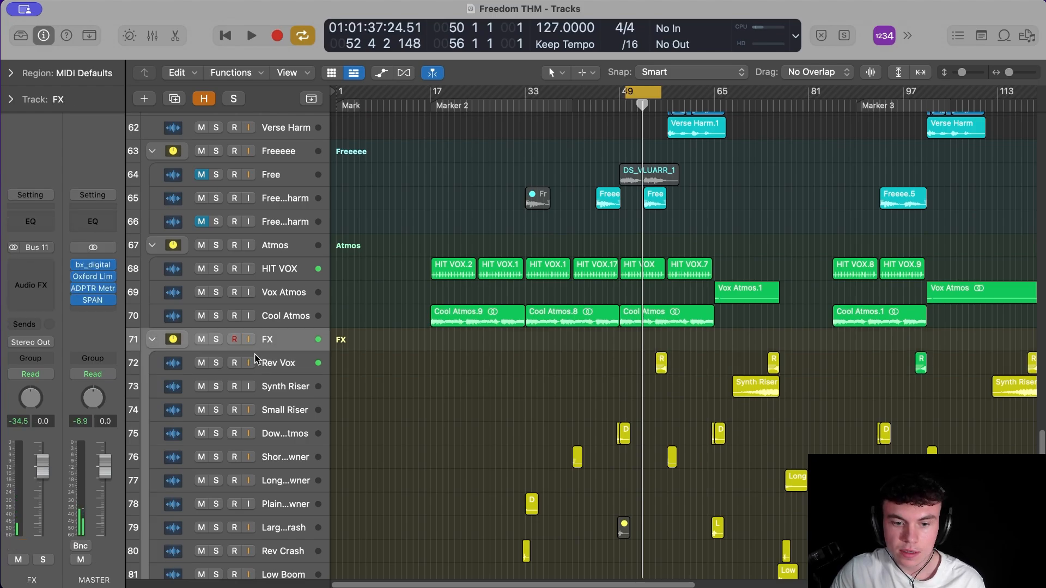
Step: Select the Rev Vox track, view its SoundShift plug-in and close it
left_click(291, 365)
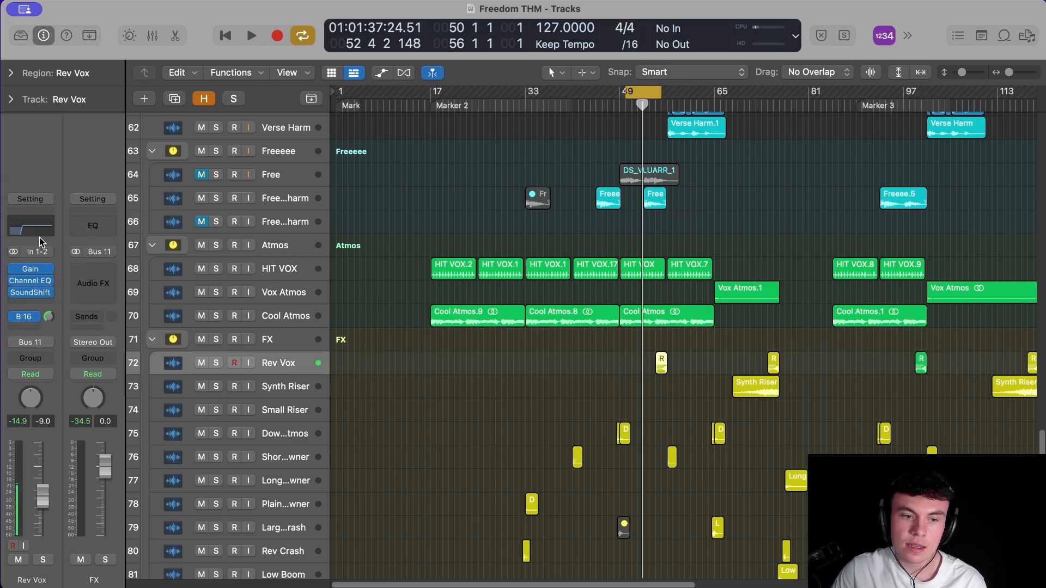
scroll(254, 437, "down", 1)
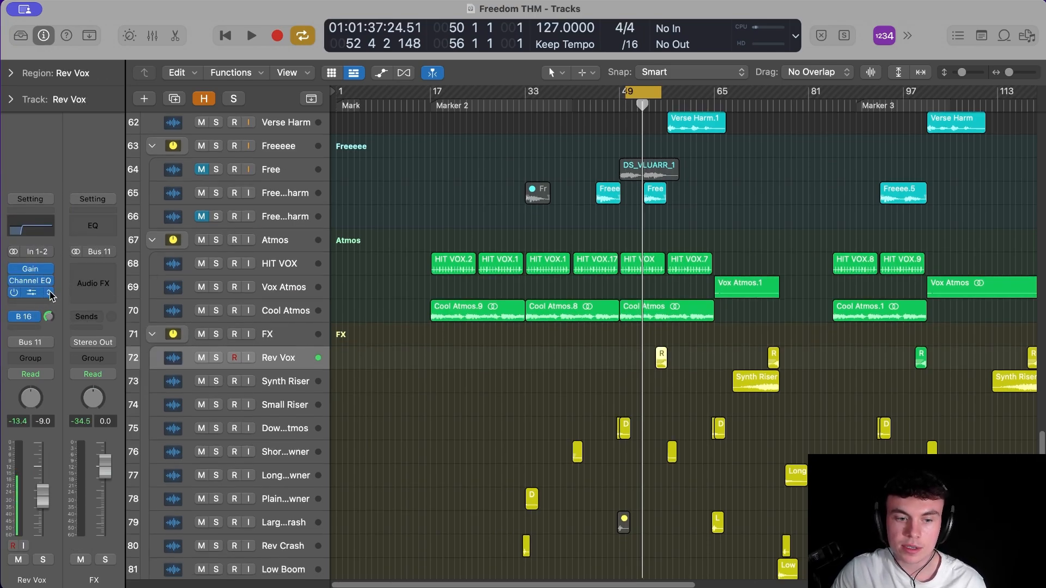
left_click(32, 294)
left_click(338, 177)
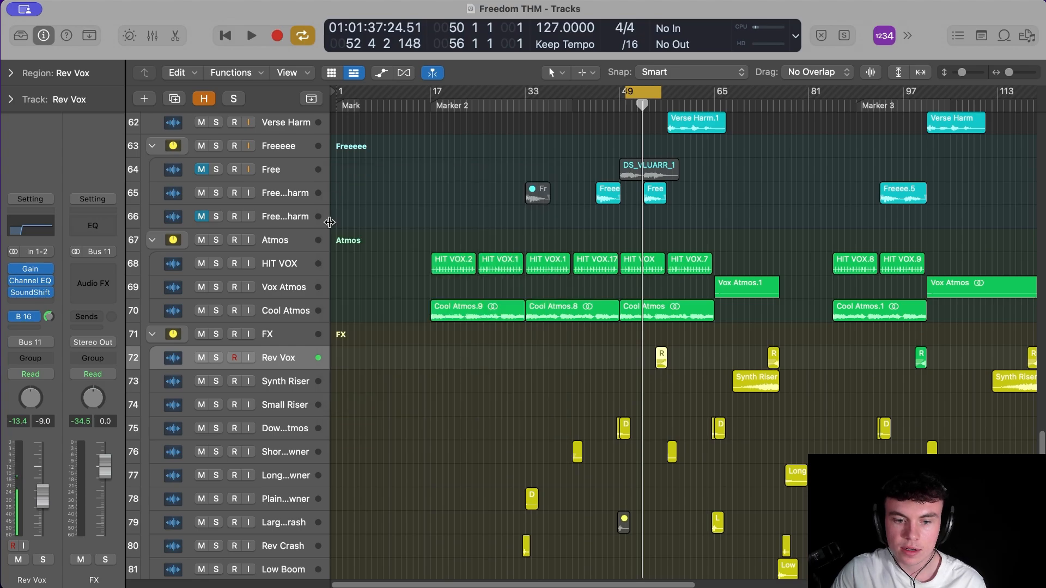
Step: Check the channel strips of the Long Downer, Plain Downer and Rev Crash tracks, then reselect the FX group
scroll(292, 381, "down", 3)
left_click(292, 398)
left_click(292, 437)
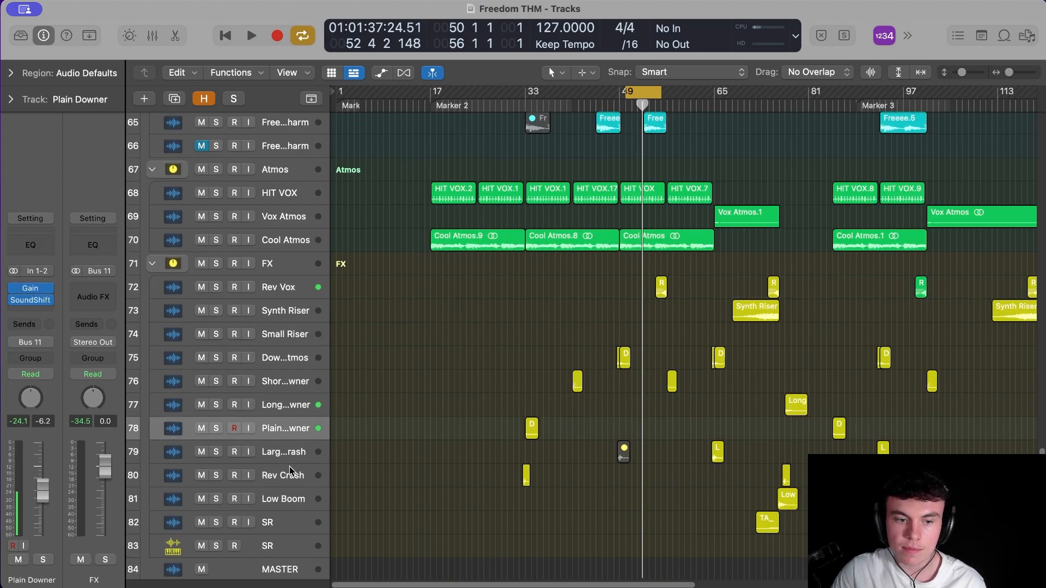
left_click(291, 475)
scroll(300, 398, "up", 3)
left_click(294, 336)
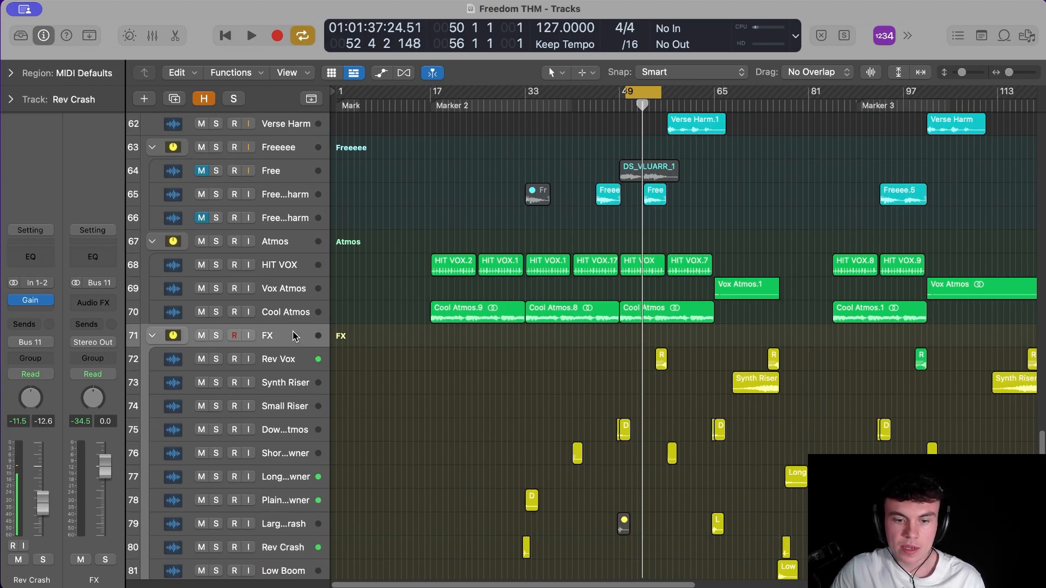
Step: Survey the whole arrangement, view the SPAN analyser on the MASTER channel and close it
scroll(307, 310, "up", 5)
scroll(662, 283, "down", 6)
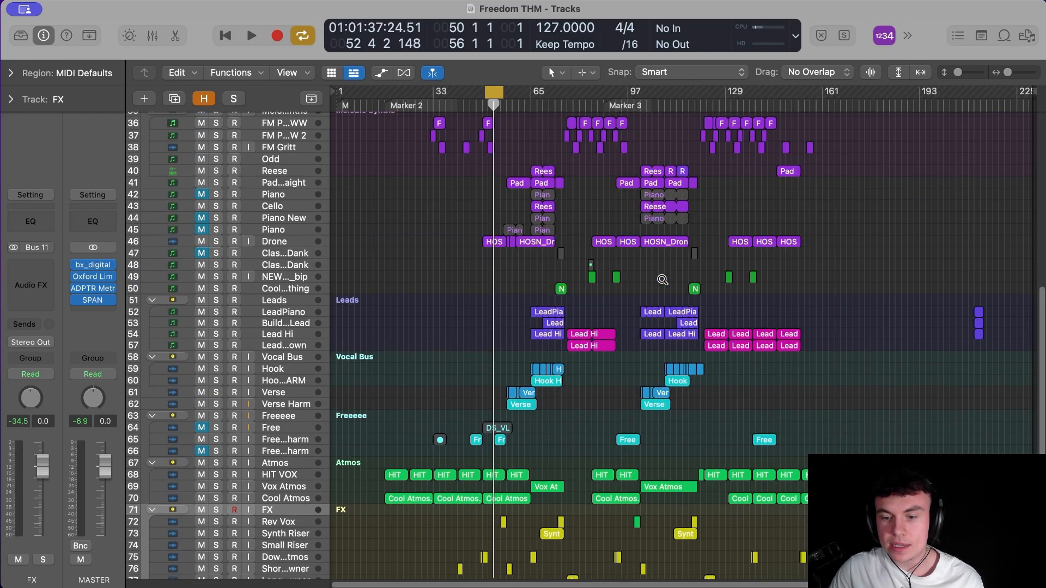
scroll(523, 324, "down", 5)
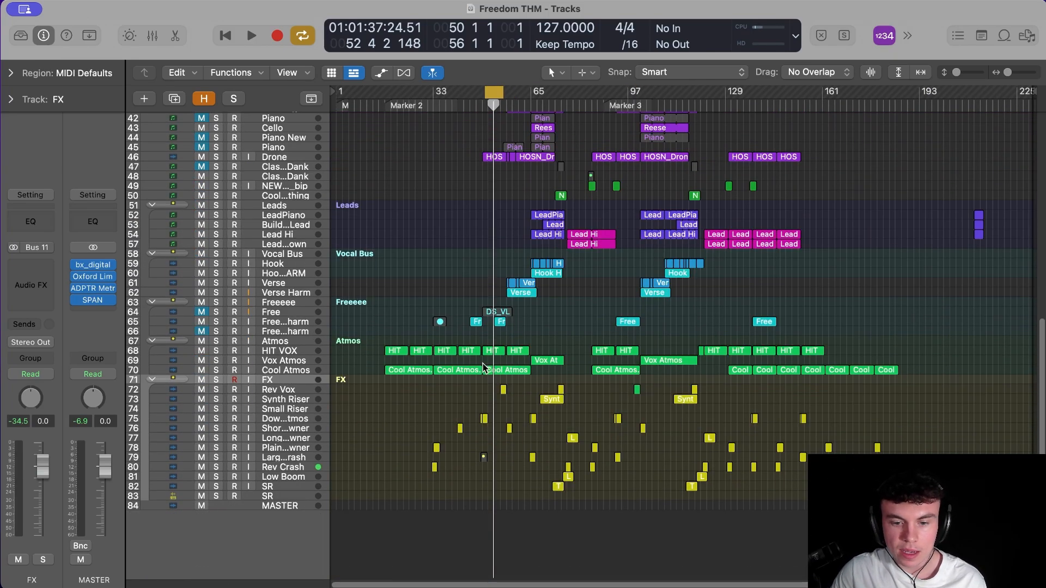
left_click(95, 304)
left_click_drag(351, 23, 634, 54)
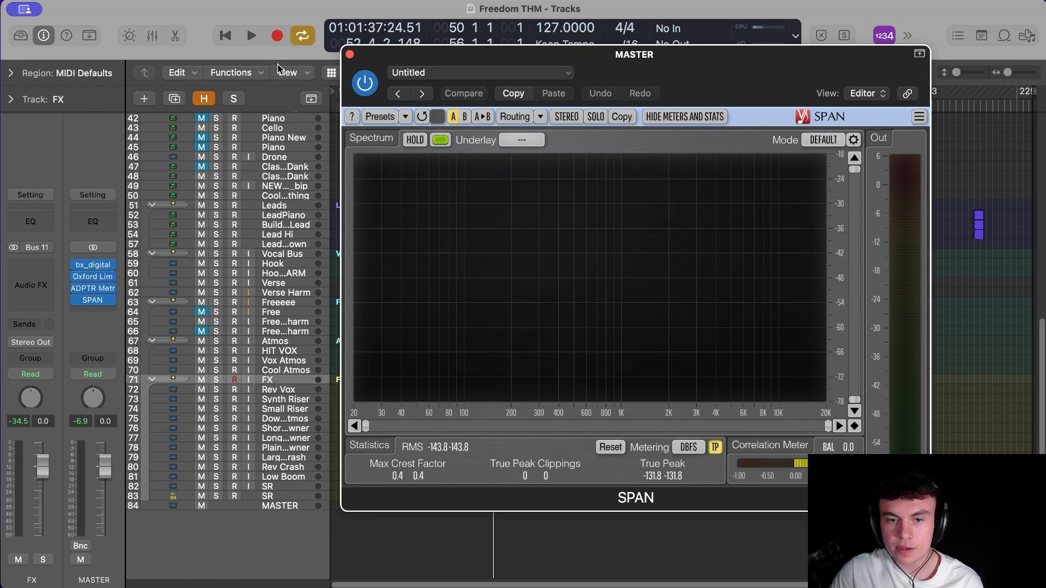
left_click(349, 55)
Step: Review the Oxford Limiter settings on the MASTER channel and close the plug-in
left_click(93, 276)
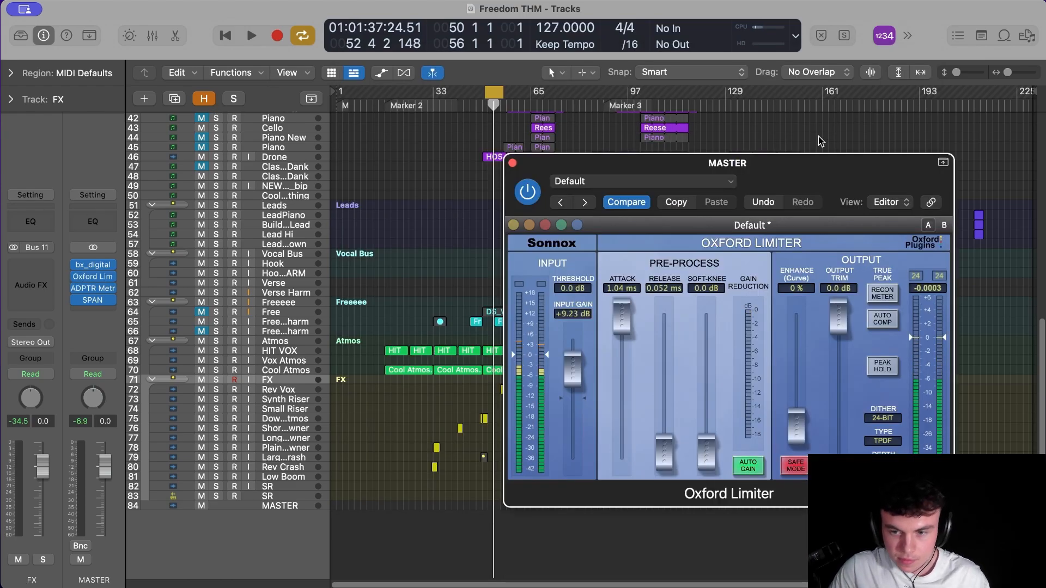
left_click_drag(826, 164, 850, 183)
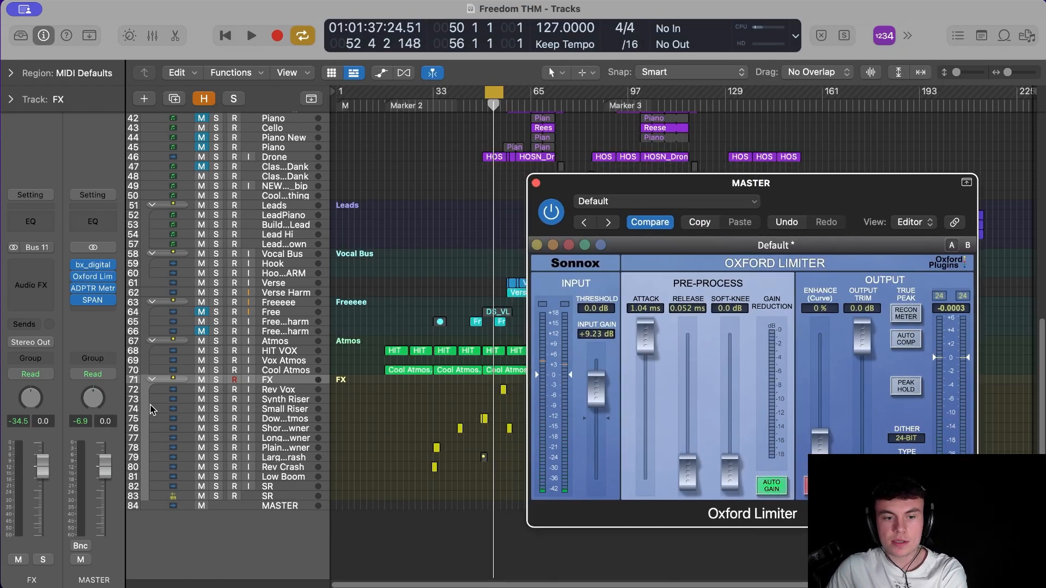
scroll(474, 319, "up", 10)
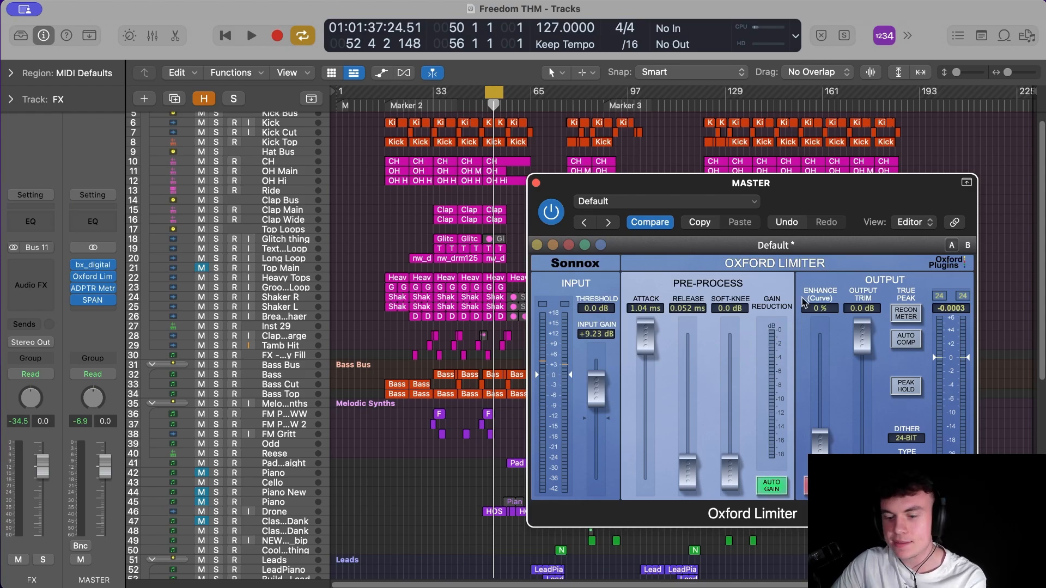
left_click_drag(795, 187, 820, 167)
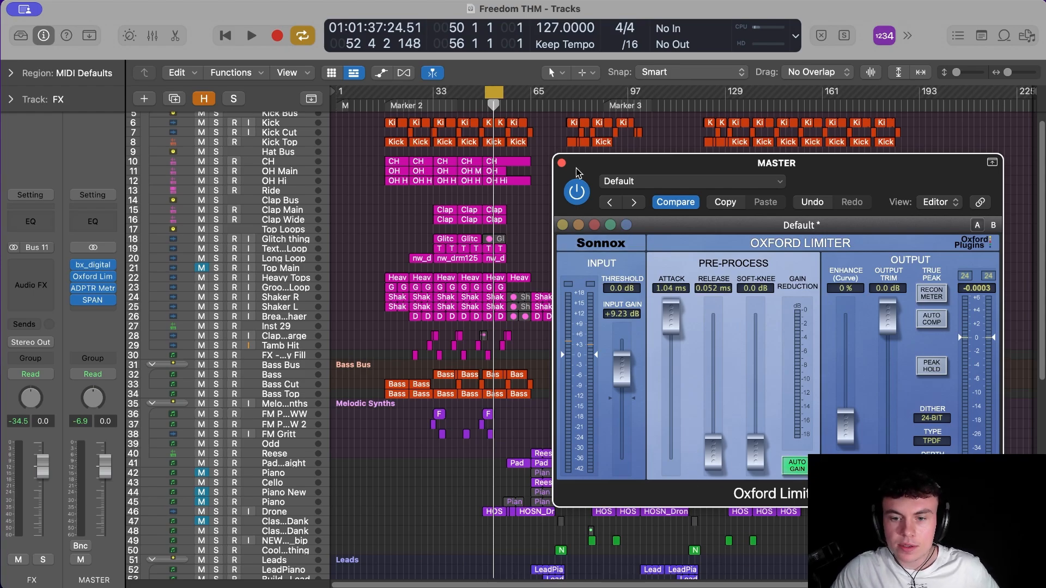
left_click(562, 163)
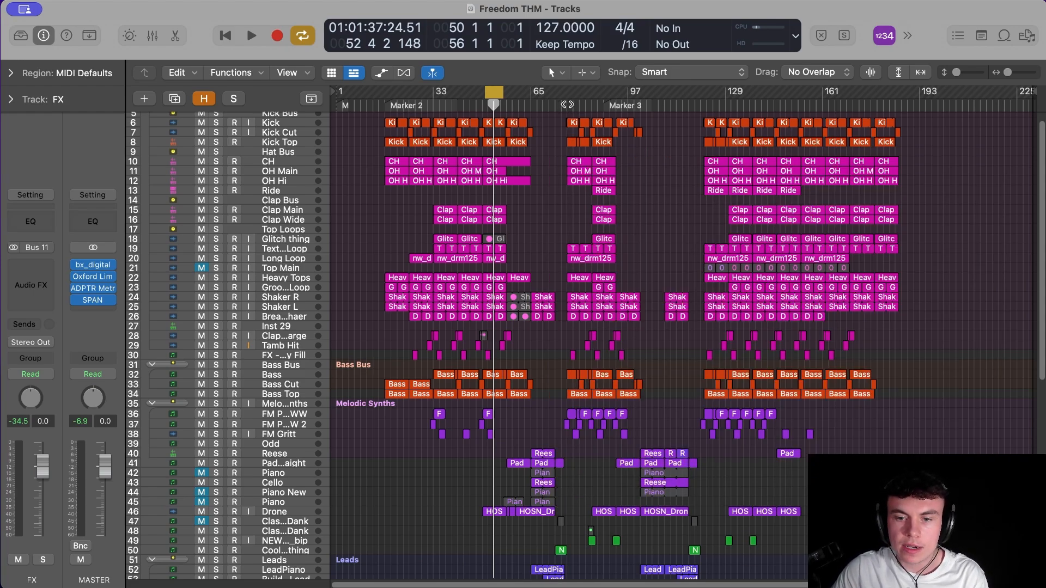
Step: Play the mix from about bar 77 while watching the Oxford Limiter's gain reduction on MASTER, then stop playback
left_click(567, 105)
key("space")
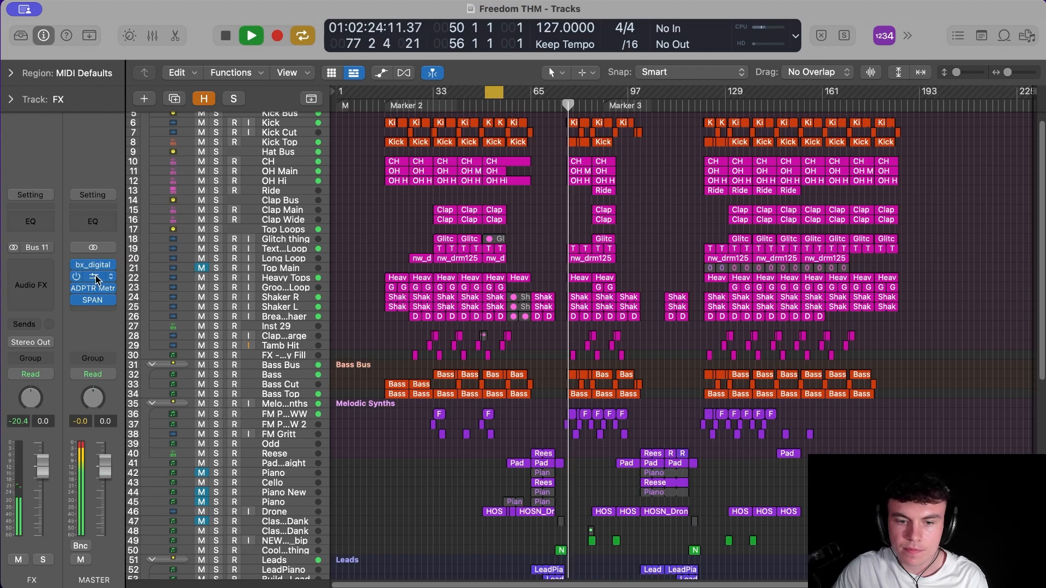
left_click(95, 279)
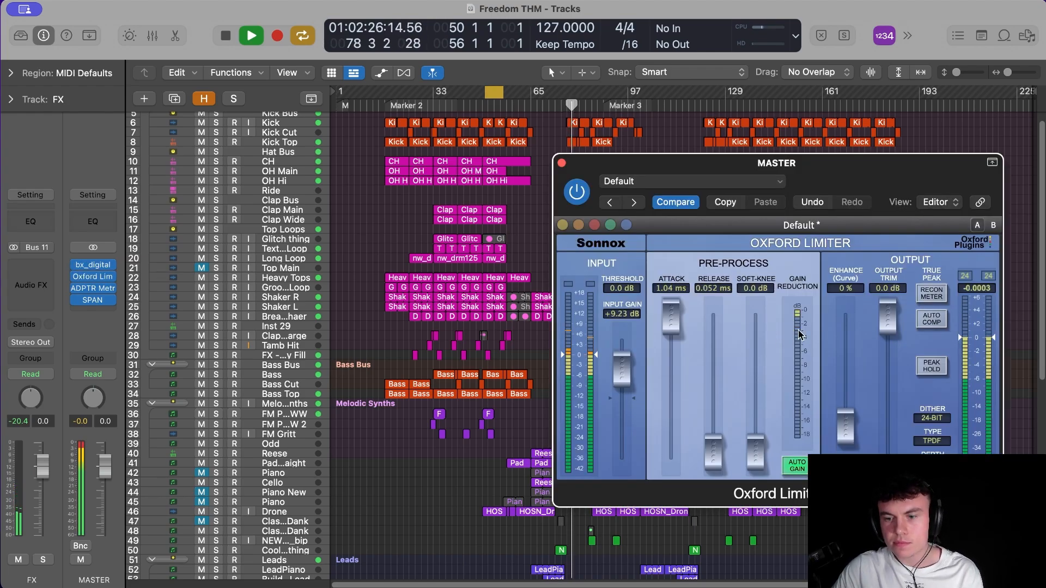
key("space")
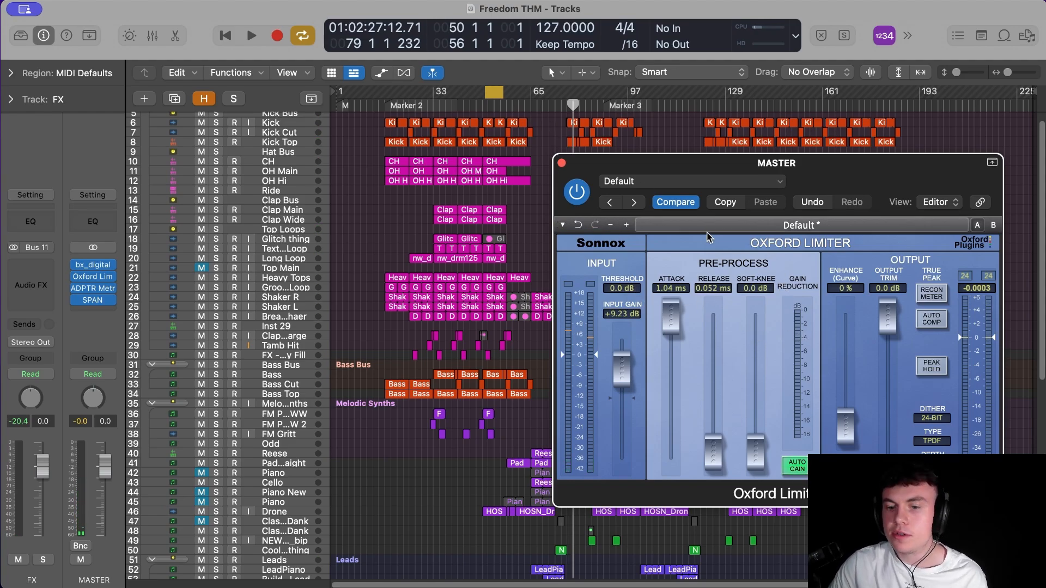
left_click_drag(811, 171, 816, 177)
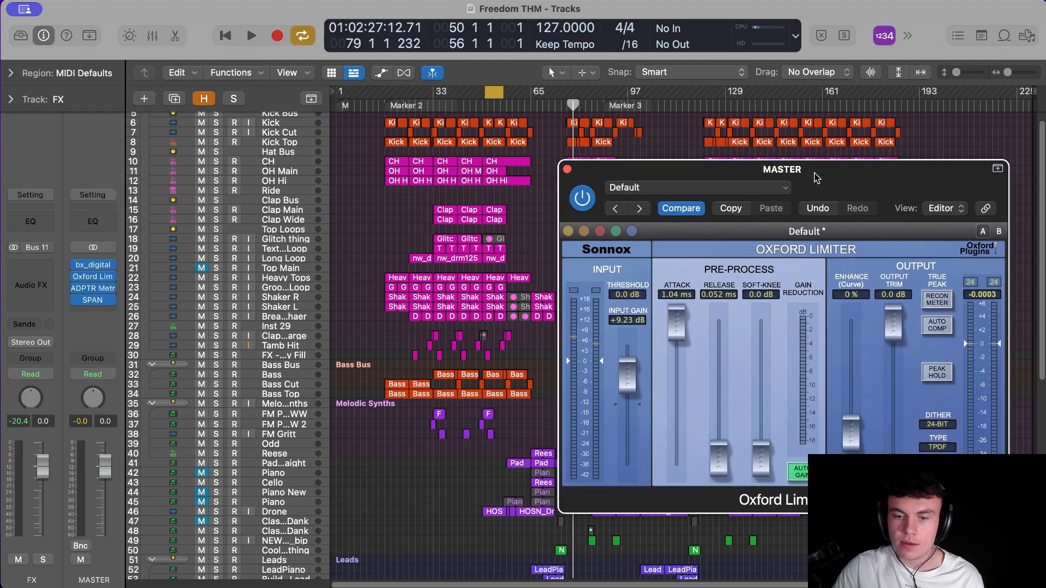
Step: Open SPAN on the MASTER channel and play the mix from about bar 77 to check its spectrum, then stop
left_click(94, 300)
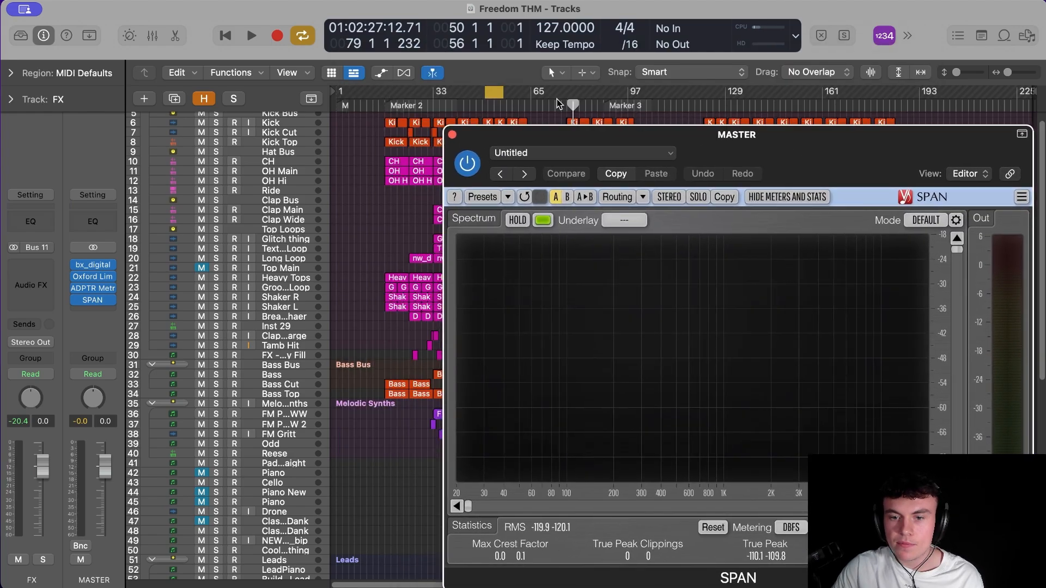
left_click(569, 100)
key("space")
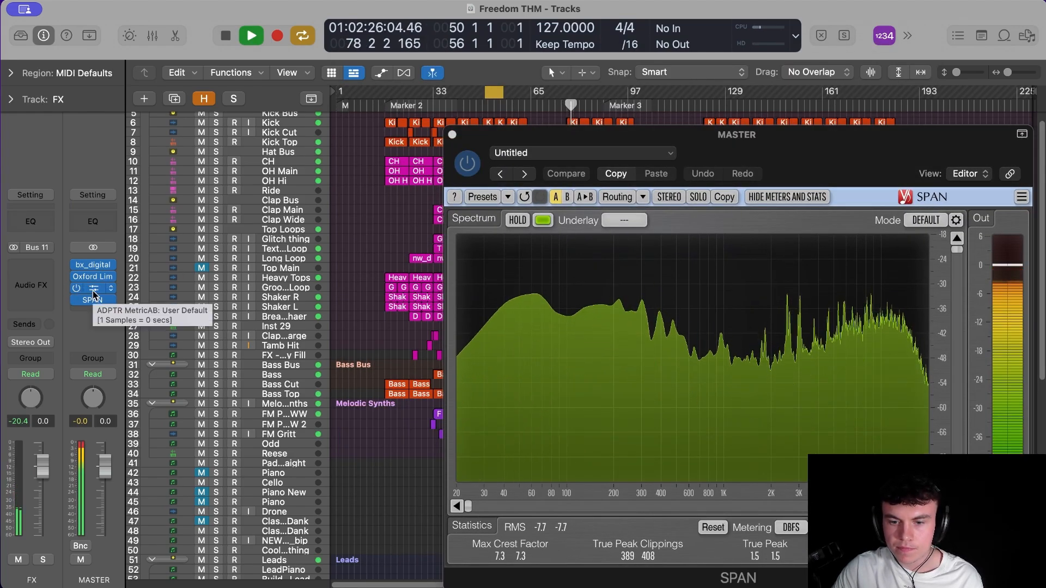
key("space")
Step: Open ADPTR MetricAB on the MASTER channel and arrange its window and SPAN so both are accessible
left_click(93, 290)
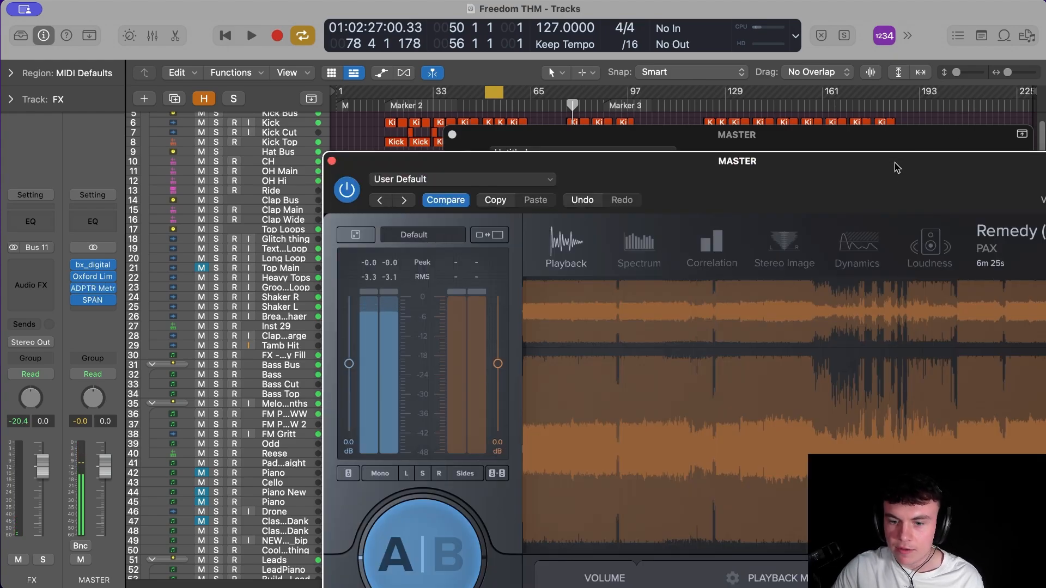
left_click_drag(897, 167, 701, 580)
left_click(345, 359)
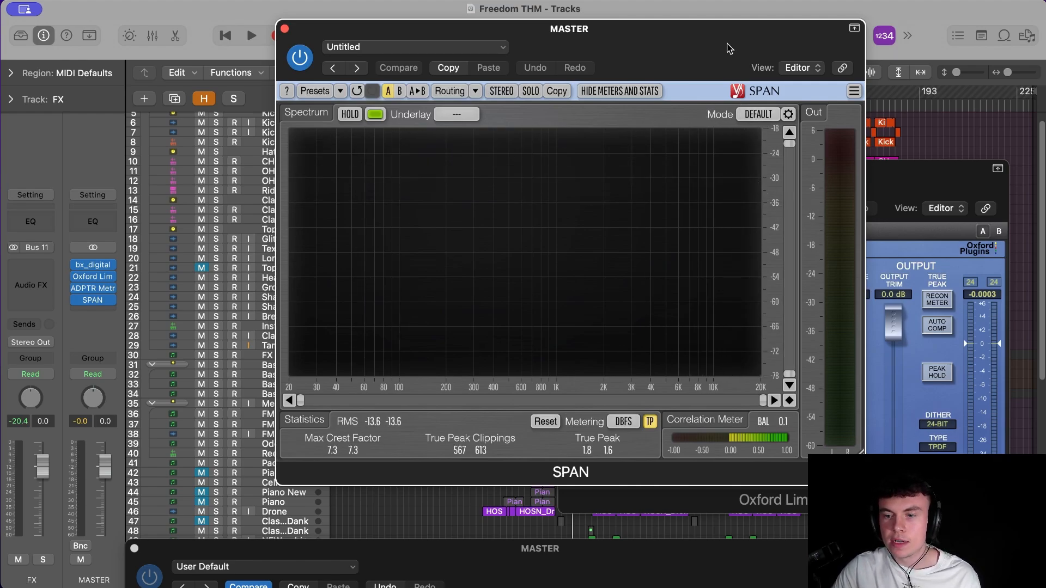
left_click_drag(728, 48, 744, 84)
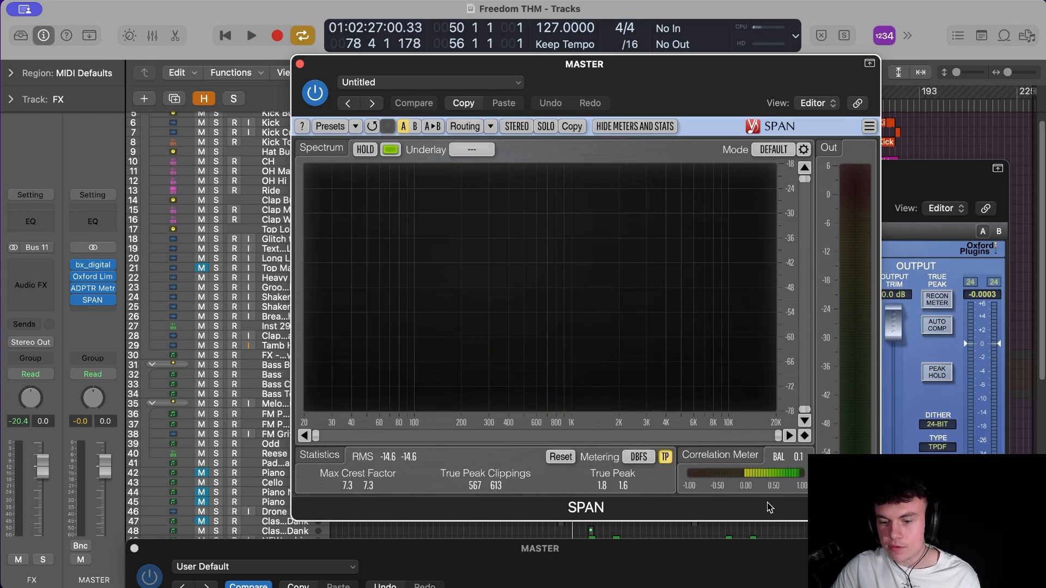
Step: Switch MetricAB to the reference Remedy (Original Mix), play it while watching its spectrum in SPAN, then stop
left_click_drag(620, 552, 613, 39)
left_click(217, 478)
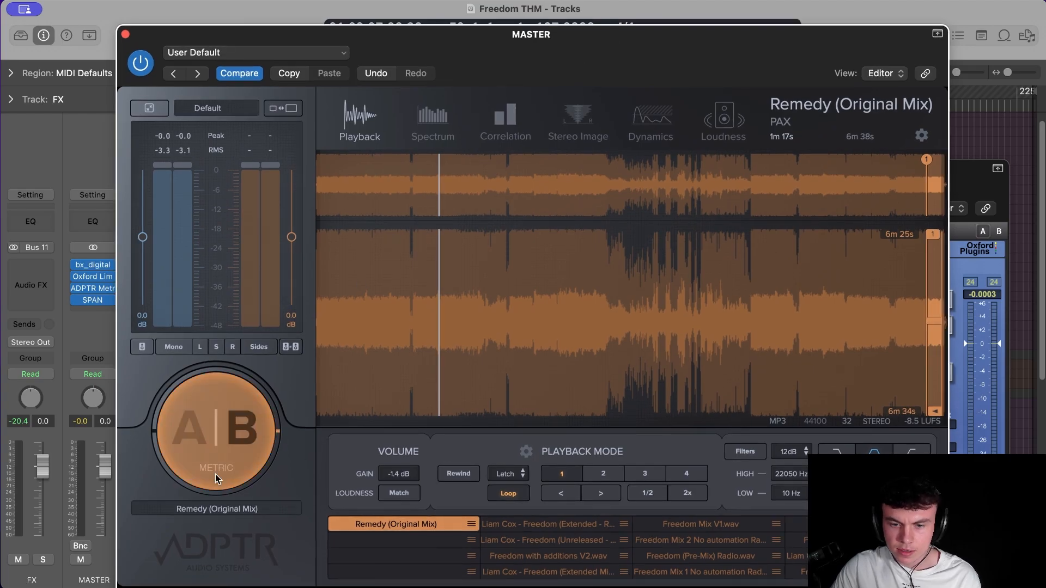
key("space")
left_click_drag(628, 76, 688, 585)
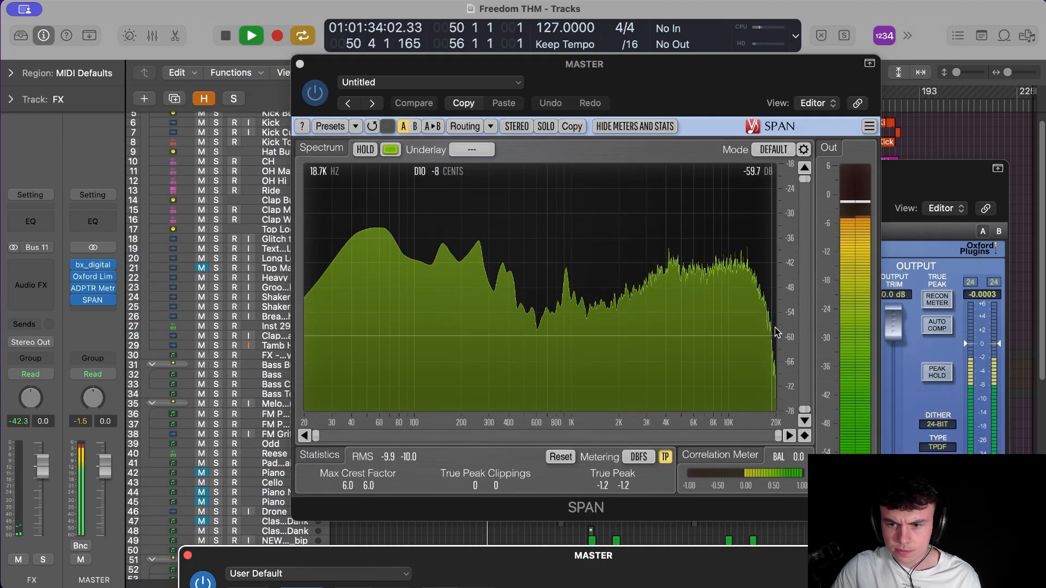
key("space")
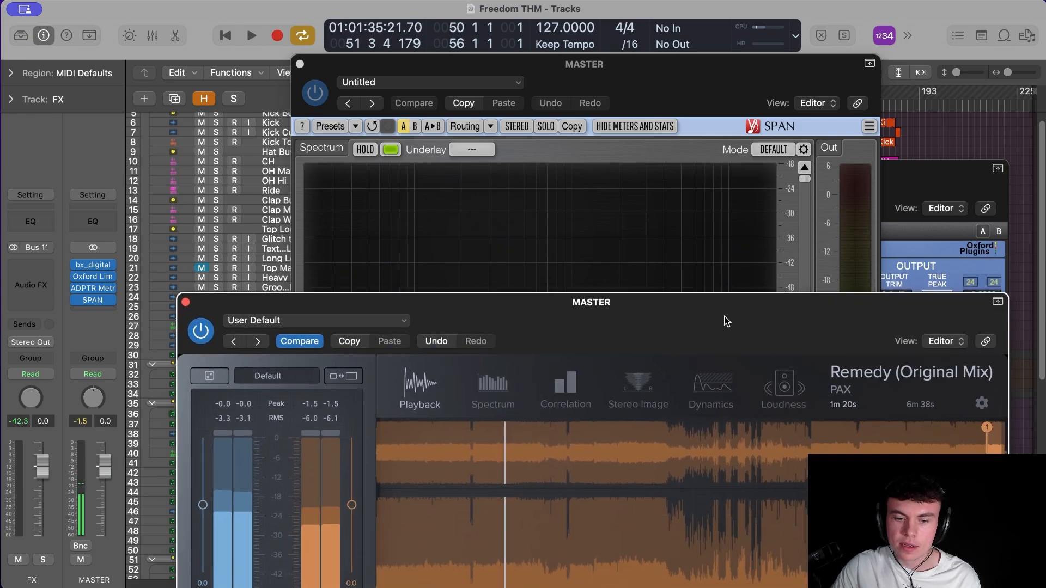
Step: Switch MetricAB back to the mix on A, play it while watching SPAN for comparison, then stop
left_click_drag(718, 572, 723, 305)
left_click_drag(544, 283, 528, 553)
key("space")
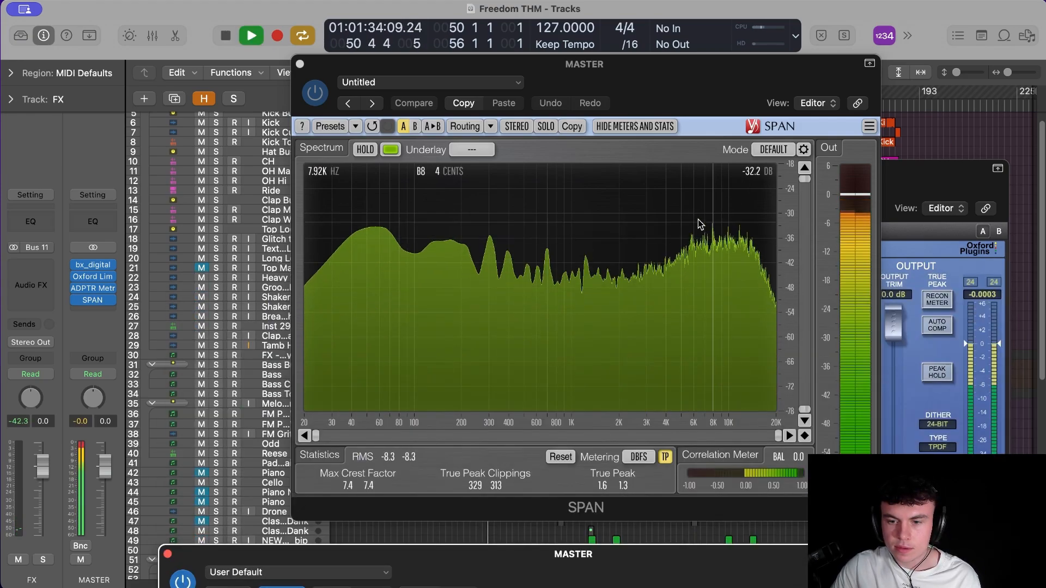
key("space")
Step: Close the MetricAB and SPAN windows, leaving the Oxford Limiter open
left_click_drag(841, 561, 839, 107)
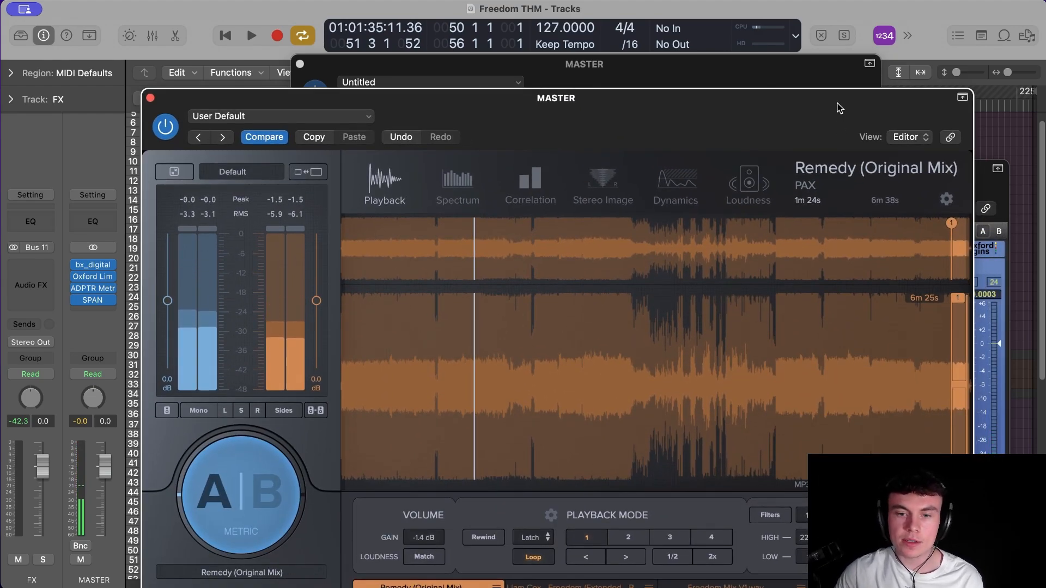
left_click(151, 98)
left_click(299, 64)
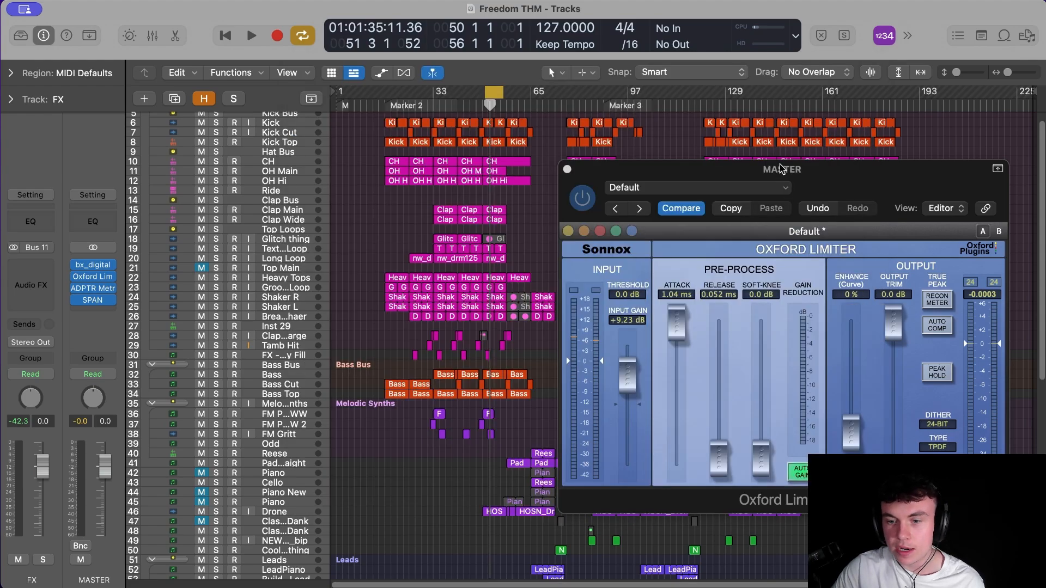
Step: Open the bx_digital V3 equalizer on the MASTER channel and position its window so the full plug-in is visible
left_click_drag(894, 194, 777, 154)
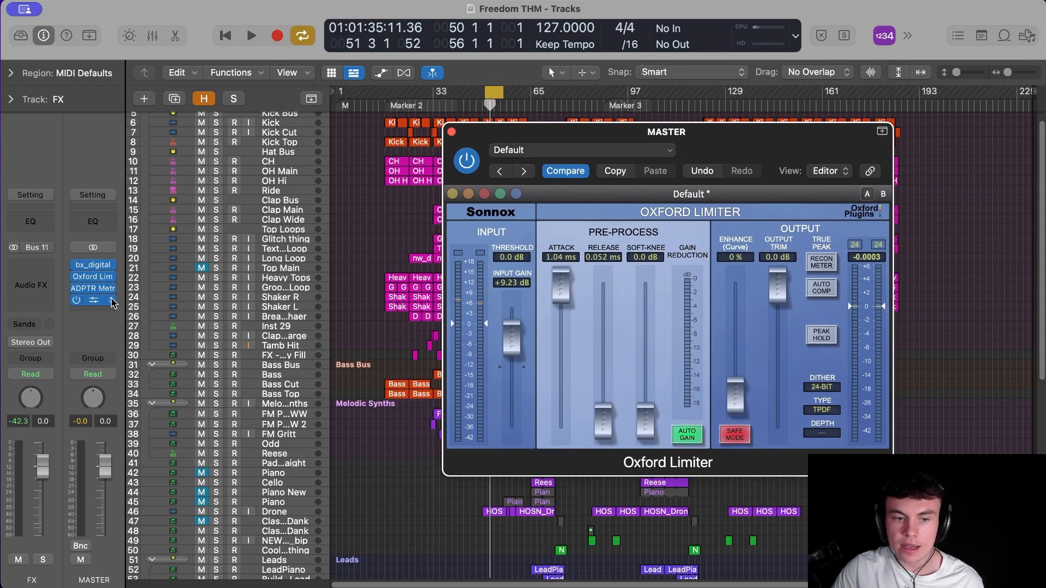
left_click(90, 267)
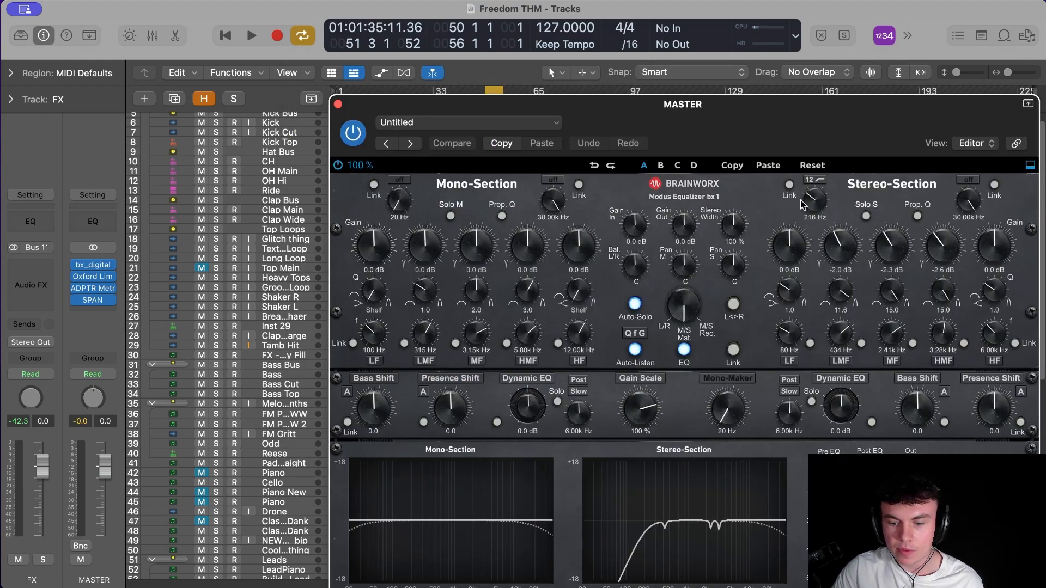
left_click_drag(795, 109, 650, 66)
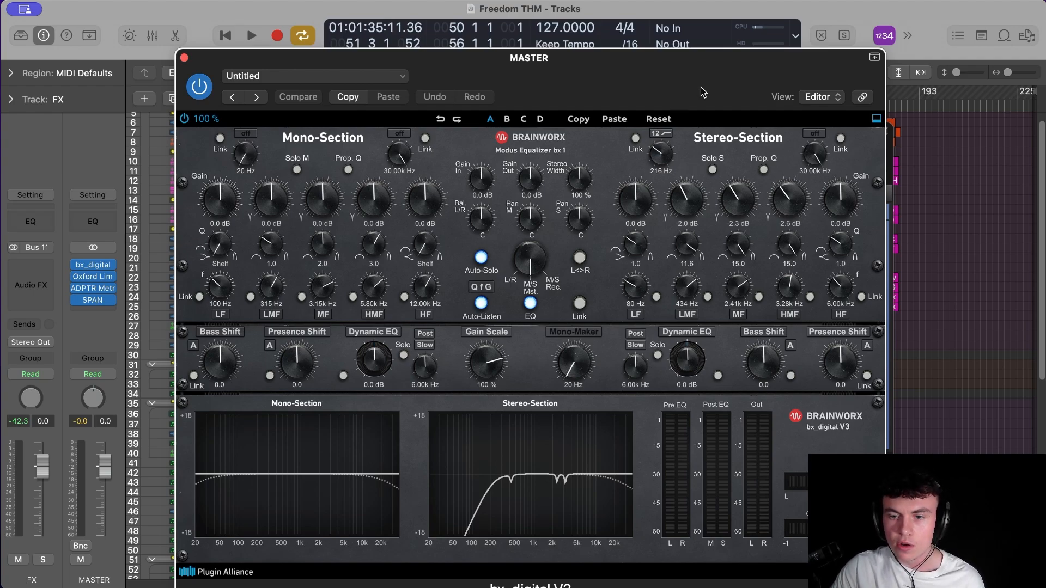
Step: Close the Oxford Limiter and set the cycle range to bars 77 to 84, keeping bx_digital V3 open
left_click_drag(701, 87, 628, 246)
left_click(452, 133)
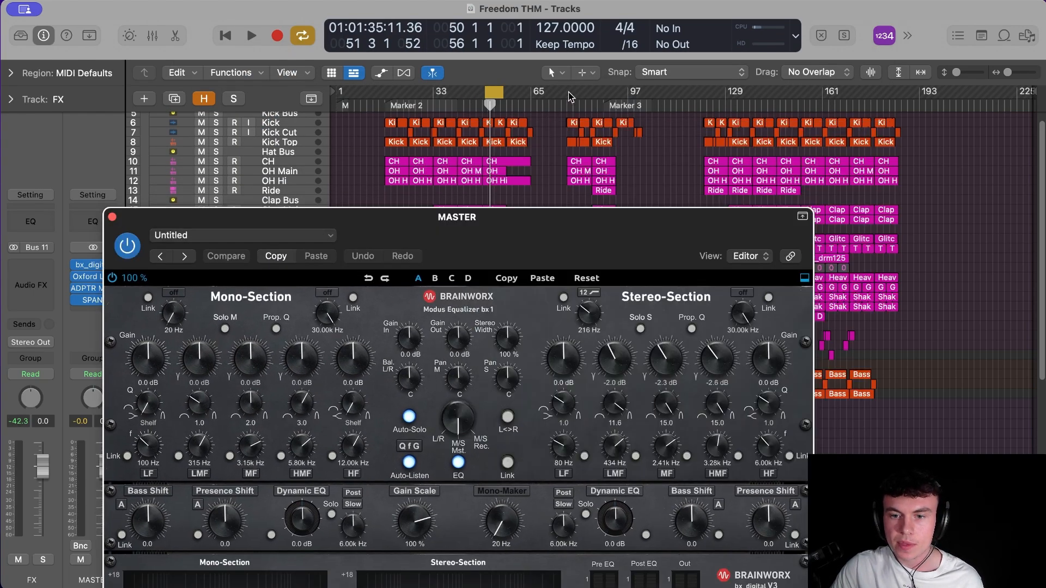
left_click_drag(569, 97, 595, 98)
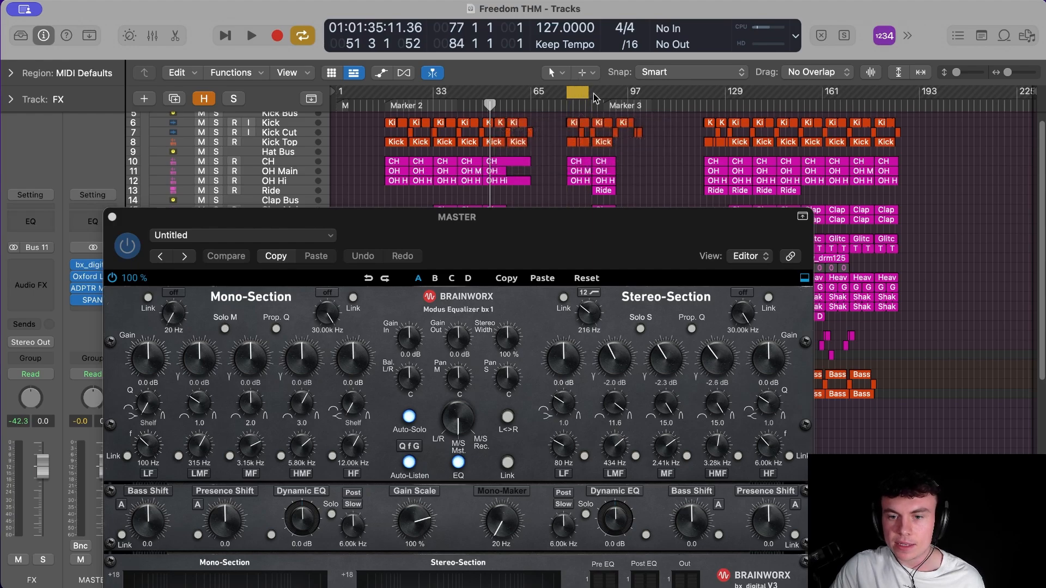
left_click_drag(632, 248, 713, 62)
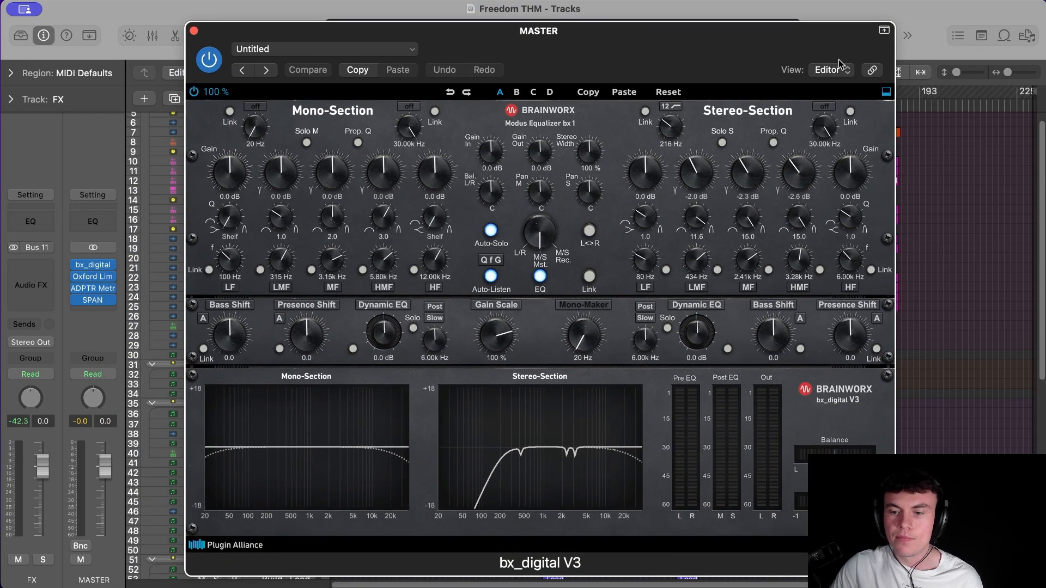
Step: Solo the side signal in bx_digital V3 and set the Stereo-Section low-cut frequency to 205 Hz
left_click(722, 143)
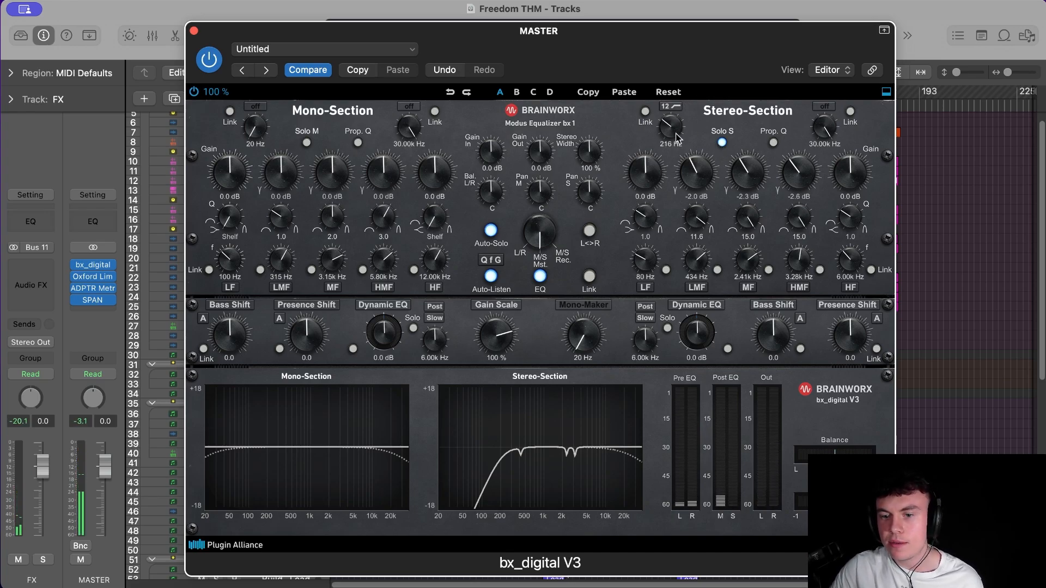
left_click_drag(675, 134, 675, 135)
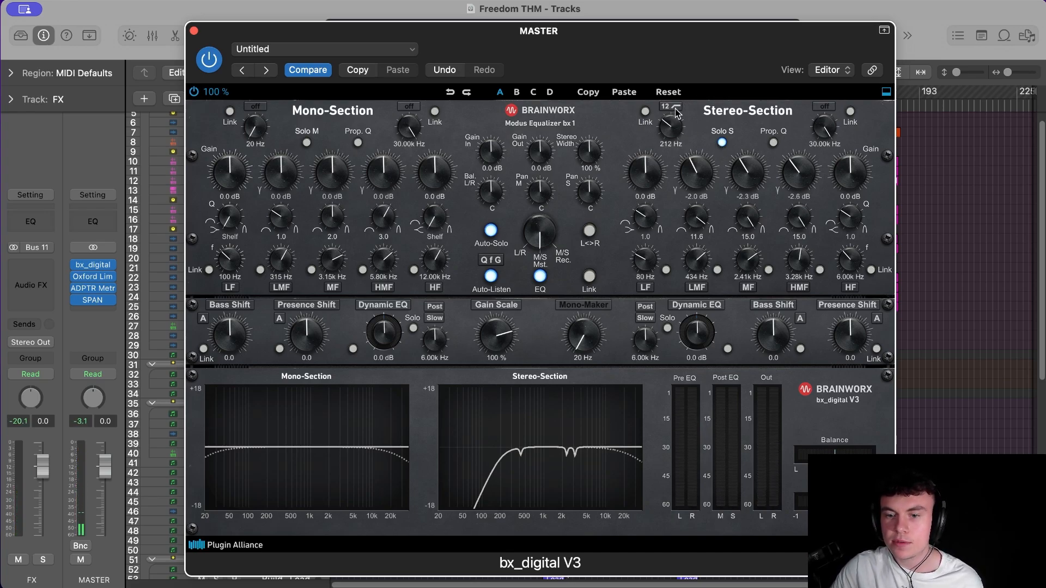
mouse_move(680, 139)
left_mouse_down()
mouse_move(680, 174)
mouse_move(682, 142)
left_mouse_up()
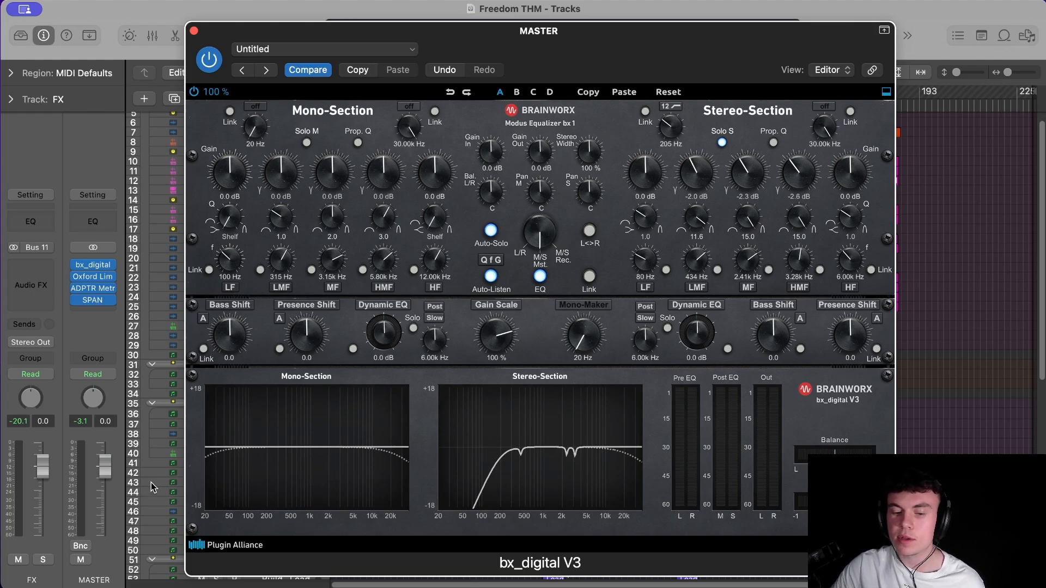
mouse_move(225, 587)
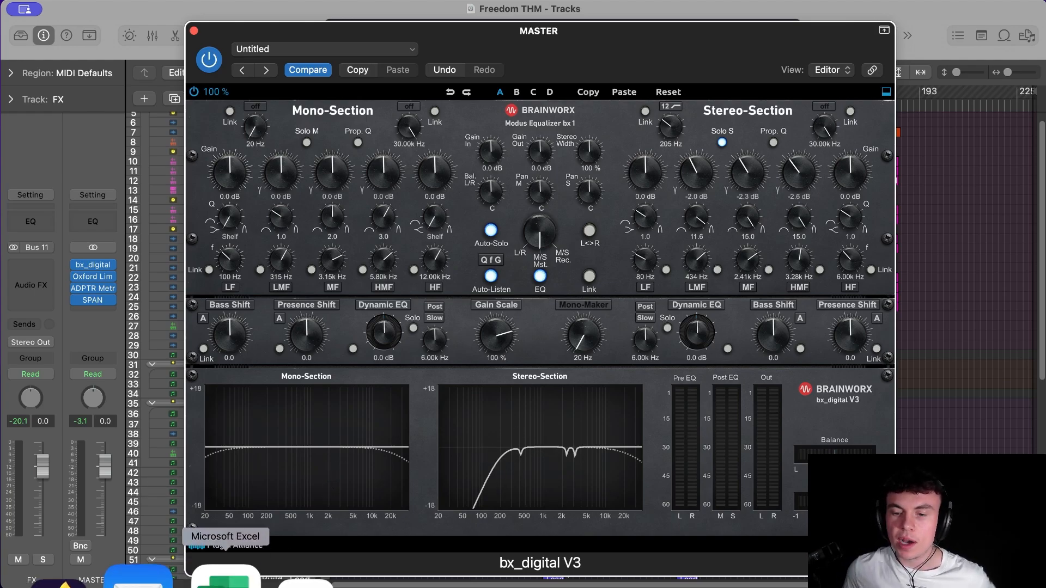
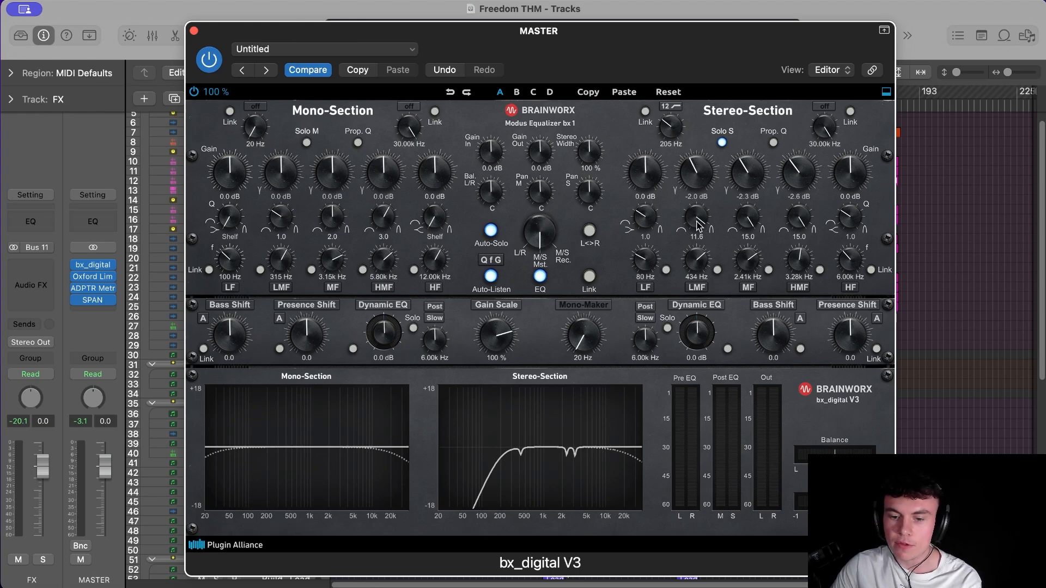
Step: Set the Stereo-Section LMF band to Q 15.0, sweep its frequency during playback to 546 Hz, and set its gain to -2.5 dB
left_click_drag(699, 224, 700, 182)
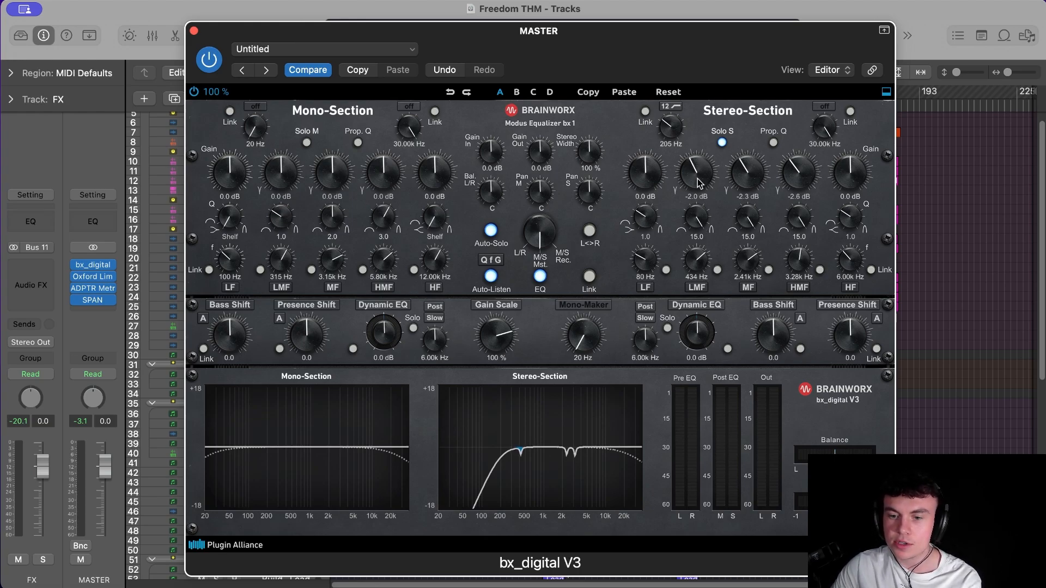
left_click_drag(701, 260, 701, 282)
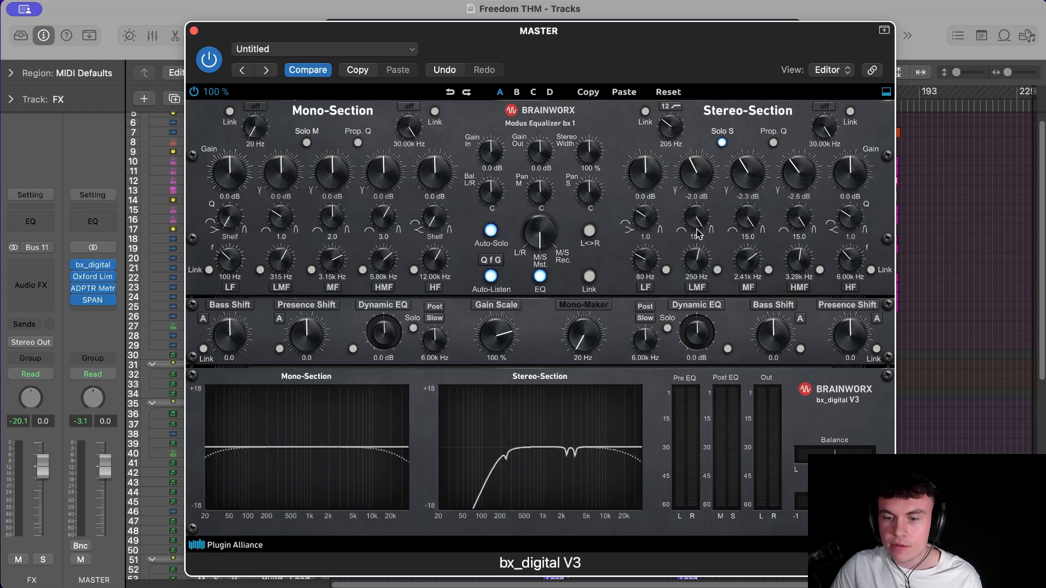
left_click_drag(699, 190, 700, 179)
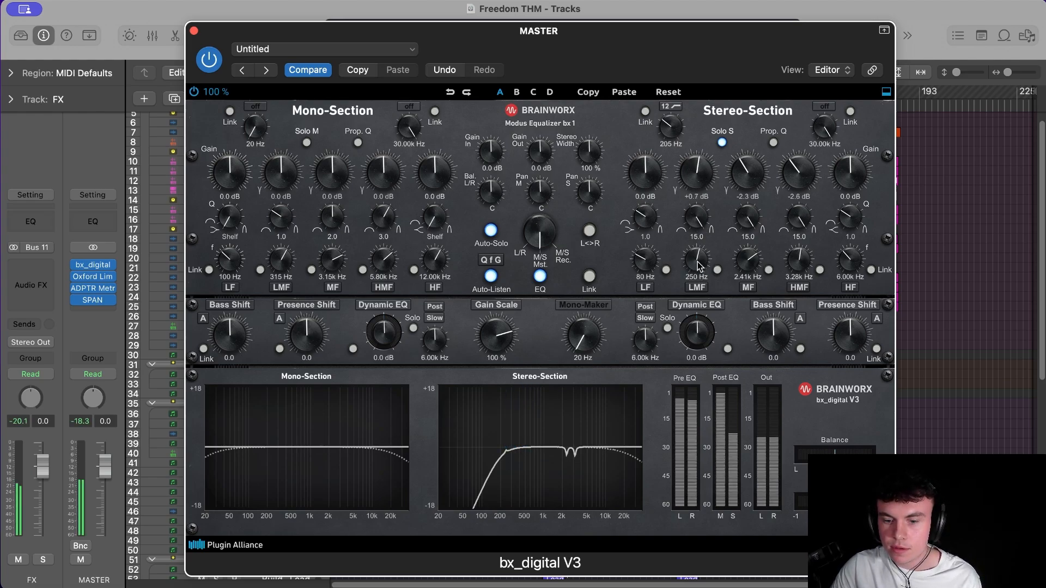
mouse_move(701, 270)
left_mouse_down()
mouse_move(705, 238)
mouse_move(705, 255)
left_mouse_up()
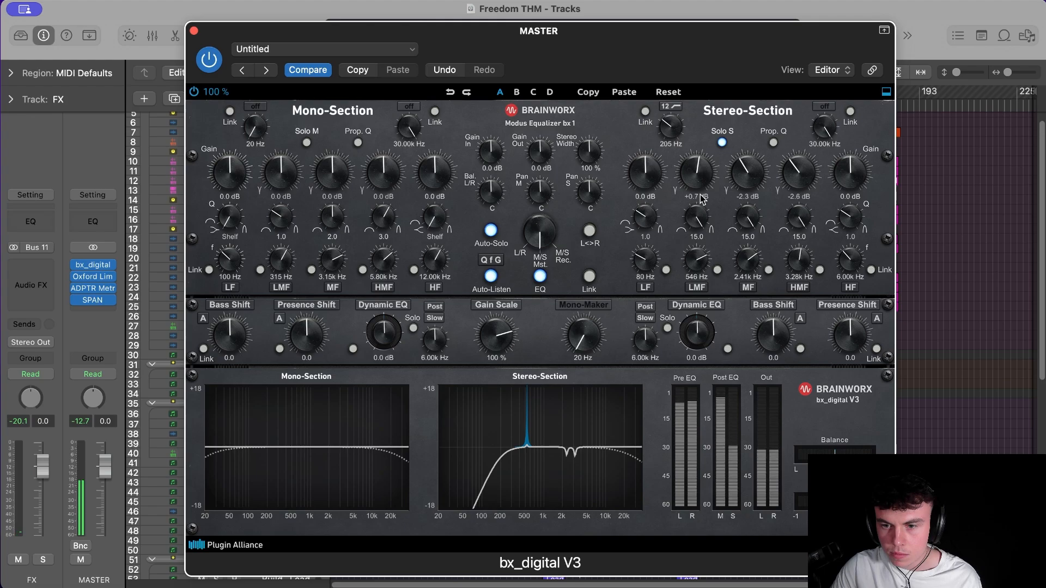
scroll(701, 189, "down", 5)
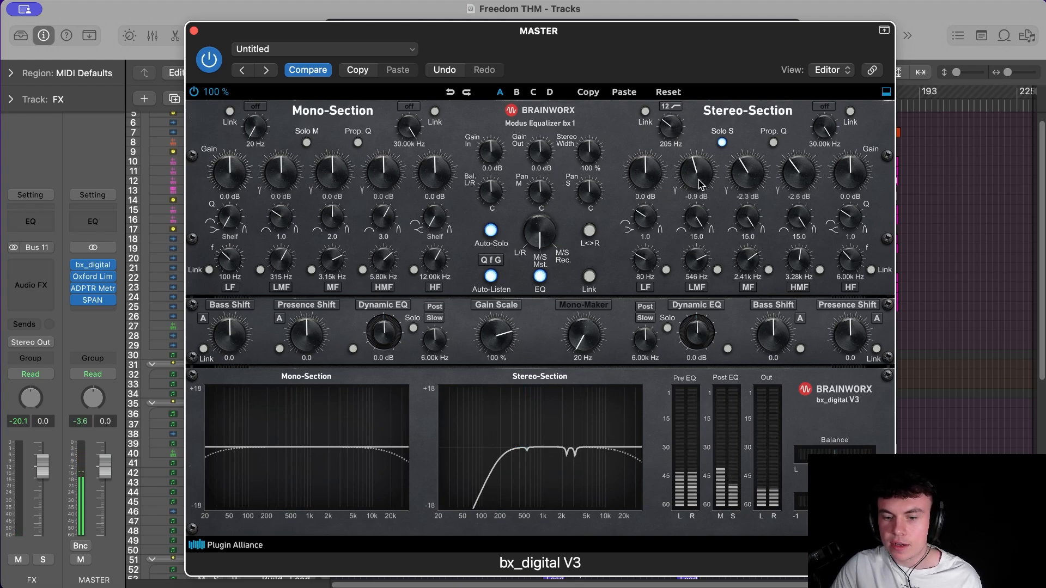
scroll(701, 189, "down", 2)
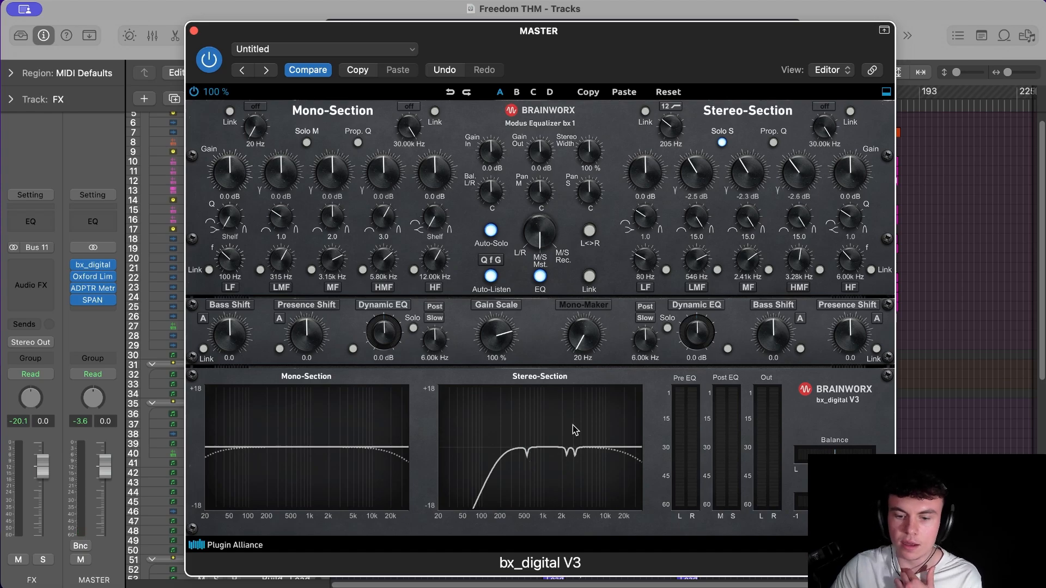
Step: Close bx_digital V3 and shorten the cycle range to bars 77 to 81
left_click(192, 31)
scroll(595, 174, "up", 1)
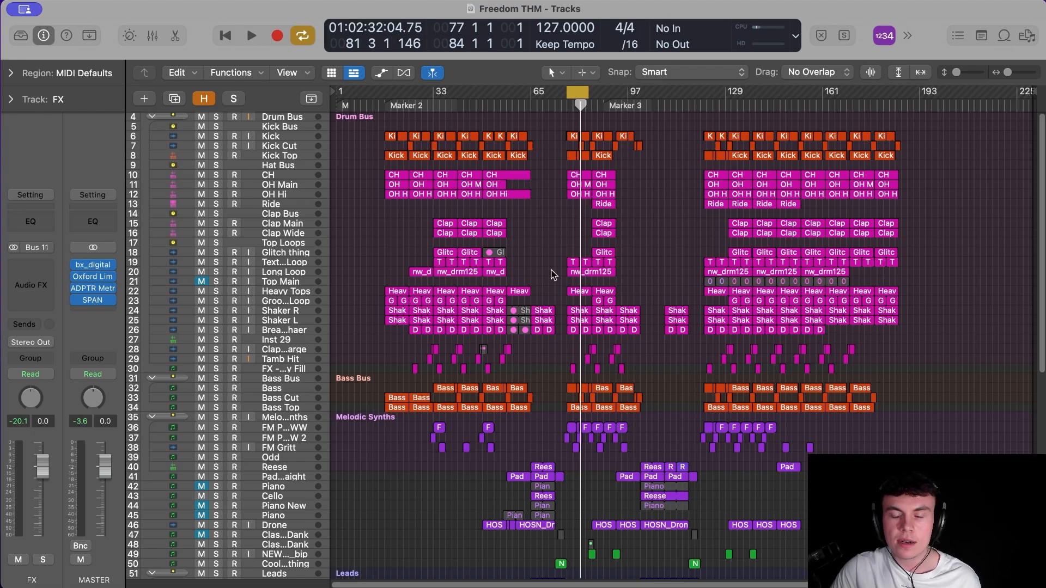
scroll(554, 274, "down", 10)
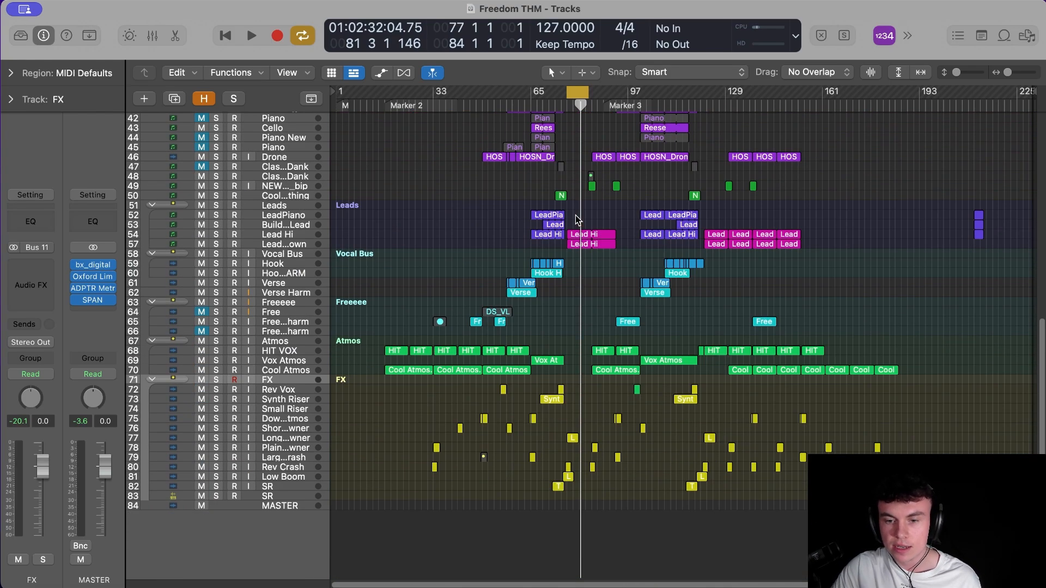
scroll(578, 219, "up", 10)
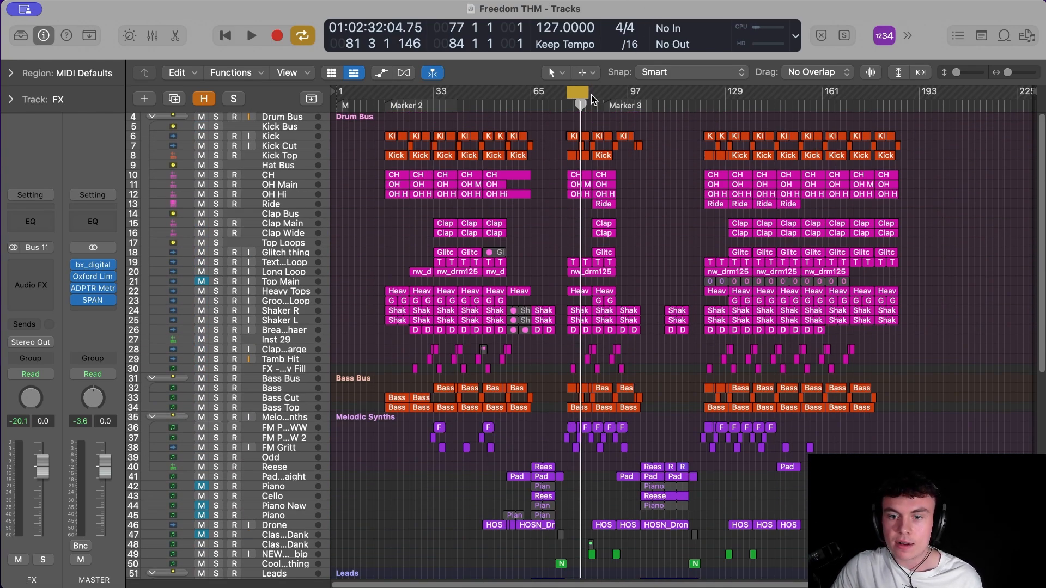
mouse_move(604, 91)
left_mouse_down()
mouse_move(616, 93)
mouse_move(577, 96)
left_mouse_up()
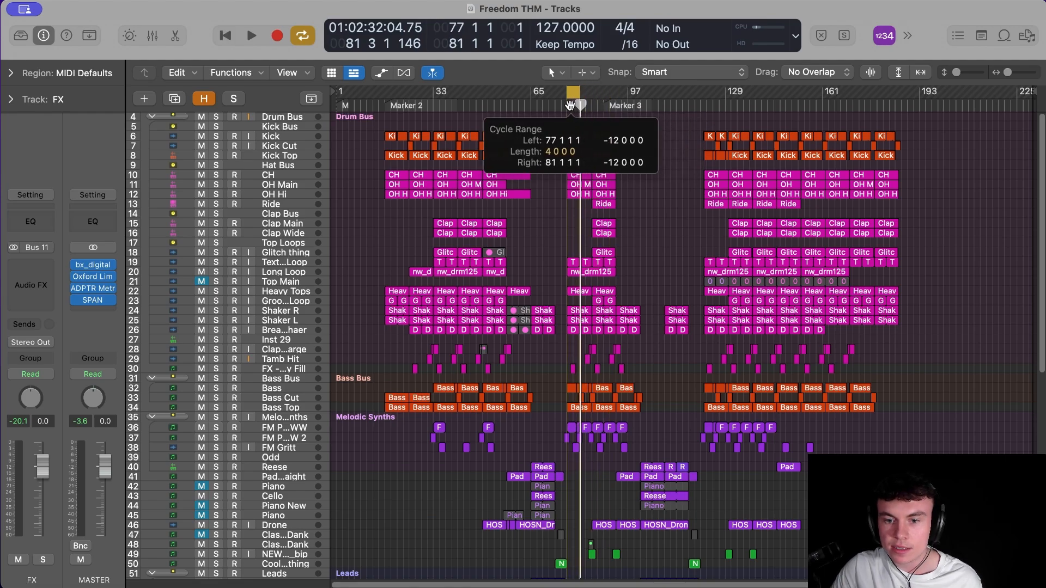
Step: Open ADPTR MetricAB on the MASTER channel and move the Remedy (Original Mix) reference playback position to 1m 02s
left_click(99, 289)
left_click_drag(703, 55, 714, 38)
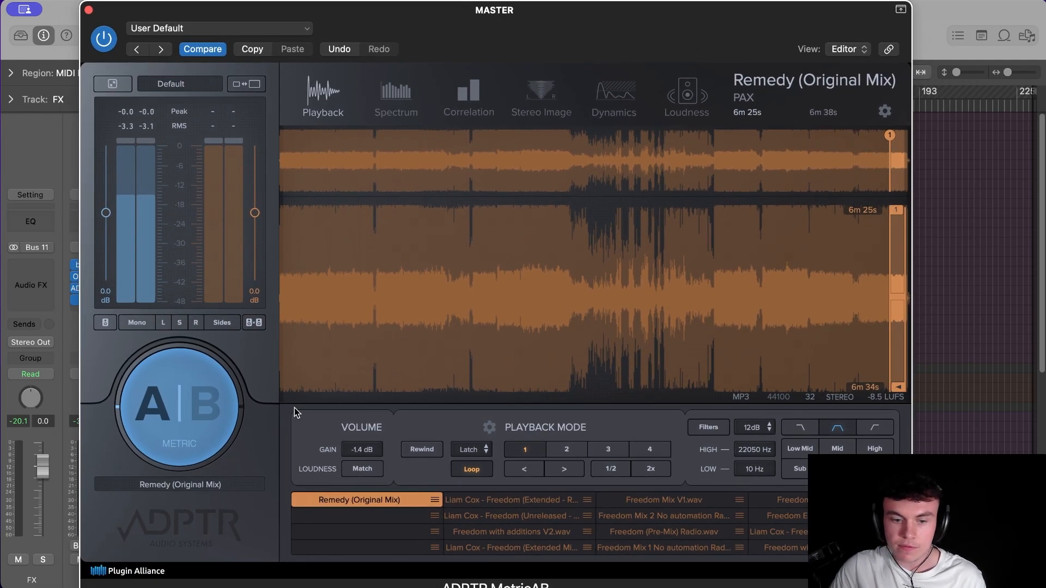
left_click_drag(553, 22, 670, 22)
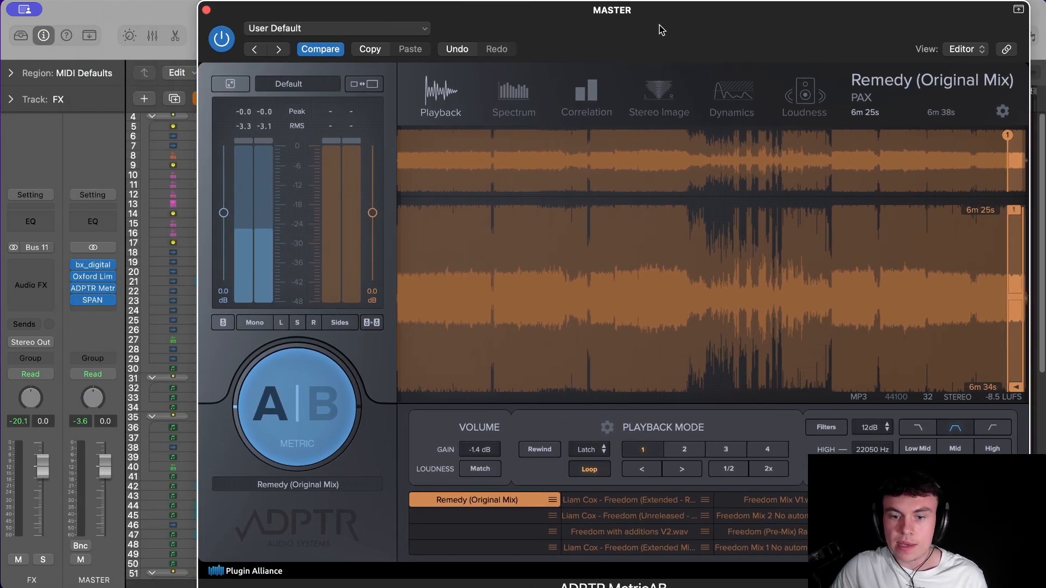
left_click(496, 320)
left_click_drag(253, 14, 344, 15)
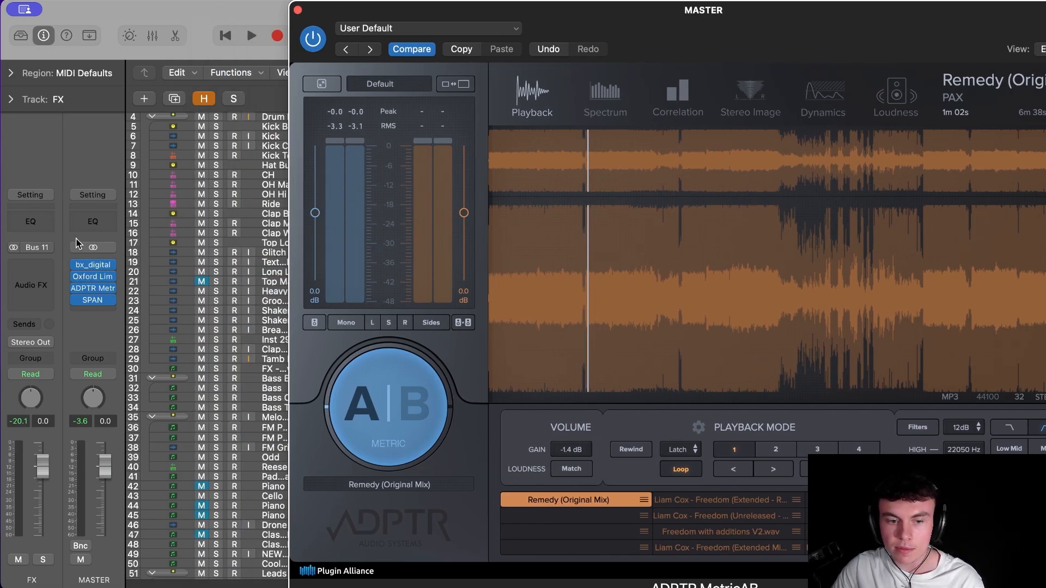
Step: Open SPAN on the MASTER channel, then close both the SPAN and MetricAB windows
left_click(93, 300)
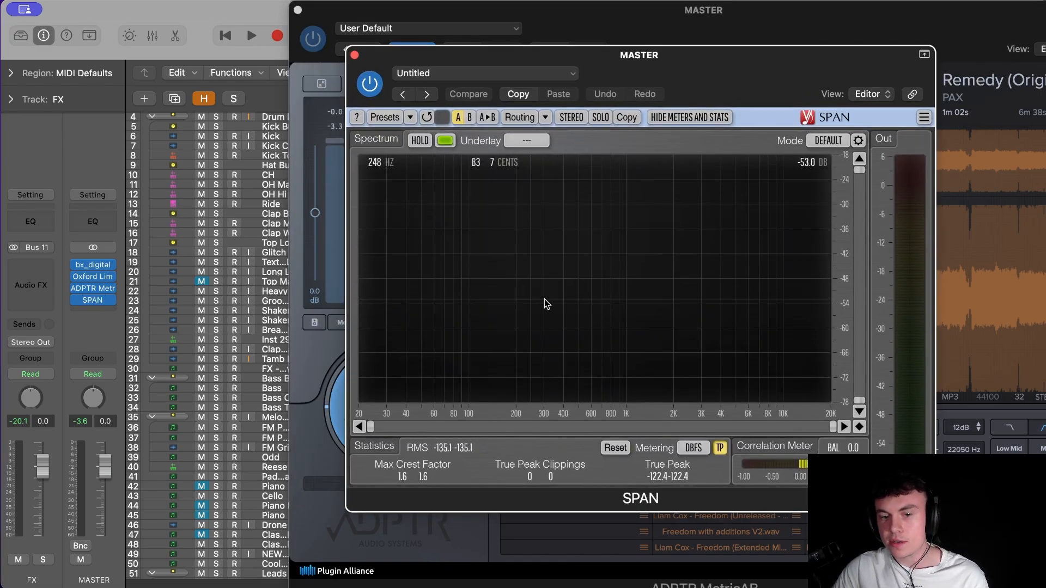
left_click_drag(357, 57, 371, 86)
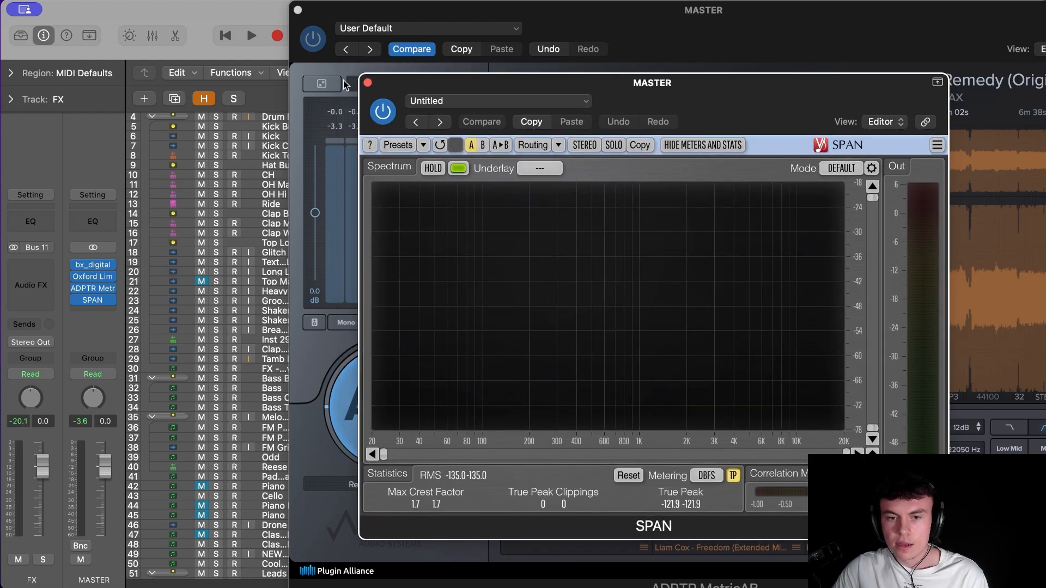
left_click(369, 83)
left_click_drag(623, 11, 431, 8)
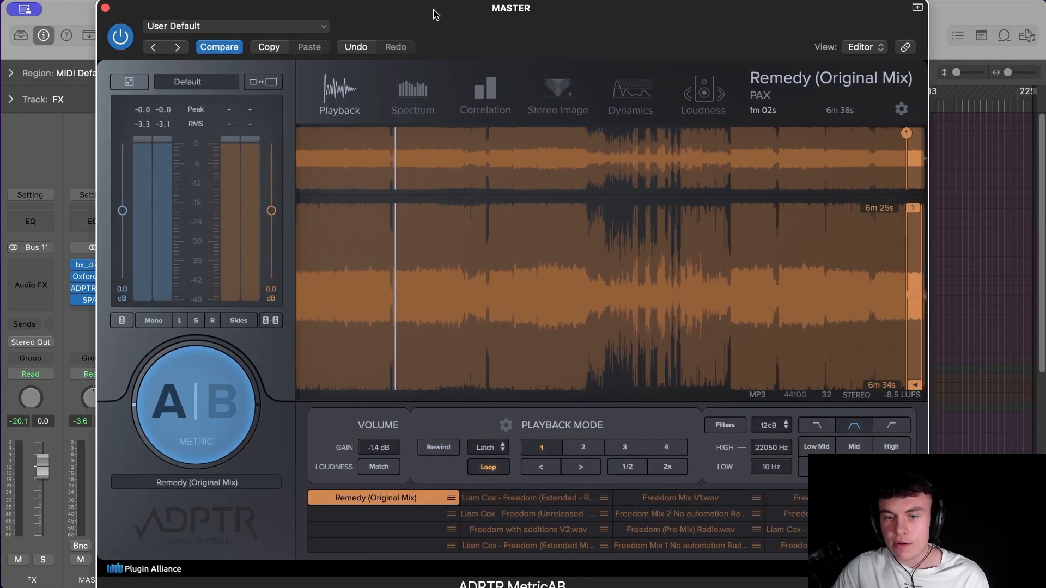
left_click(104, 8)
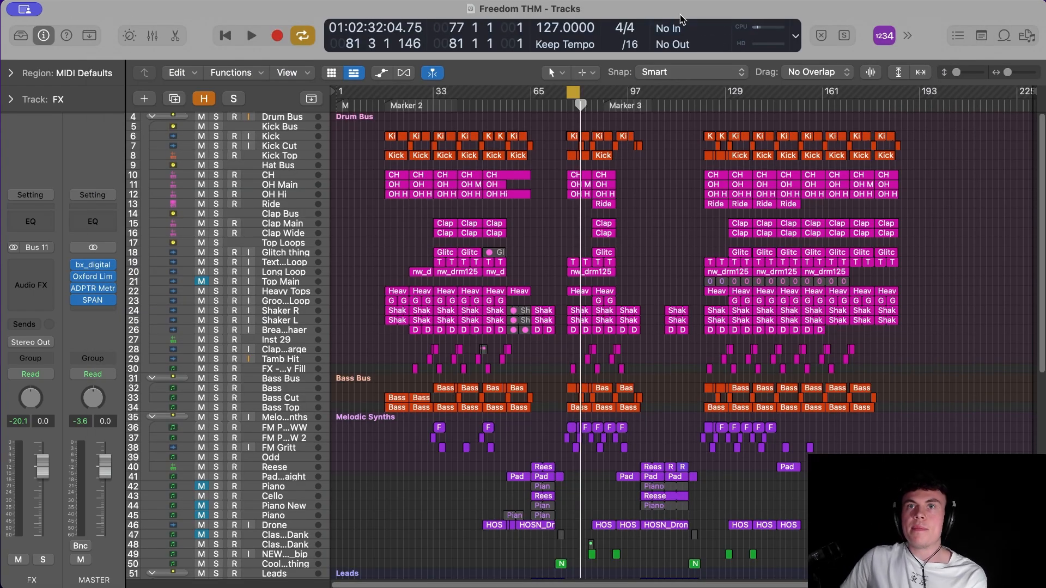